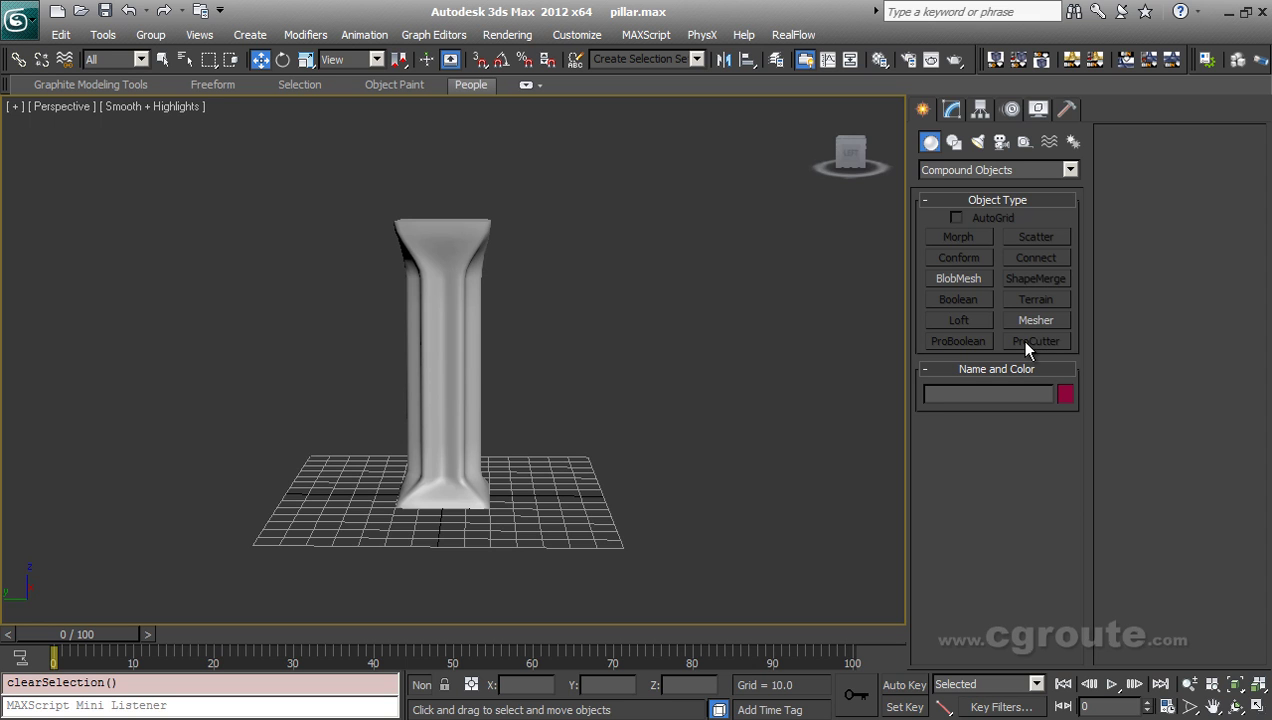
Select the pillar and display its edged faces to reveal the mesh structure.
{"action": "left_click", "coordinate": [452, 390]}
{"action": "middle_click_drag", "start_coordinate": [447, 350], "coordinate": [510, 444], "text": "alt"}
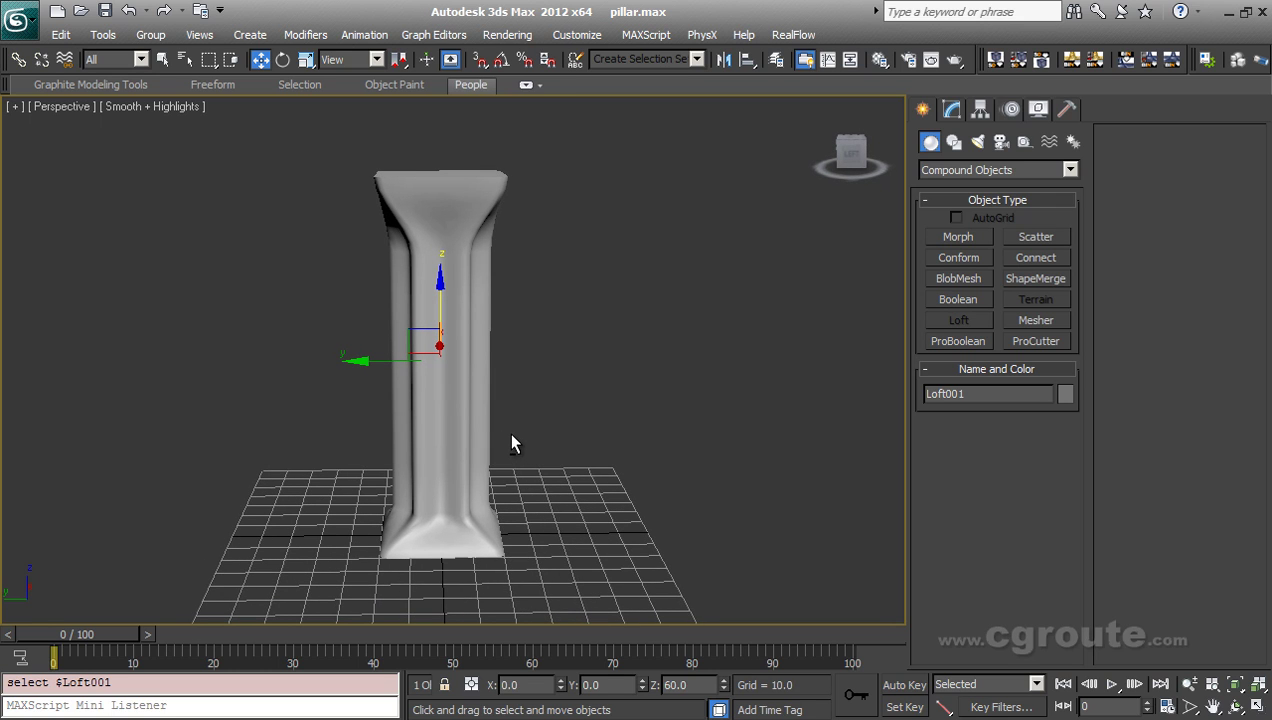
{"action": "key", "text": "F4"}
{"action": "middle_click_drag", "start_coordinate": [508, 431], "coordinate": [552, 440], "text": "alt"}
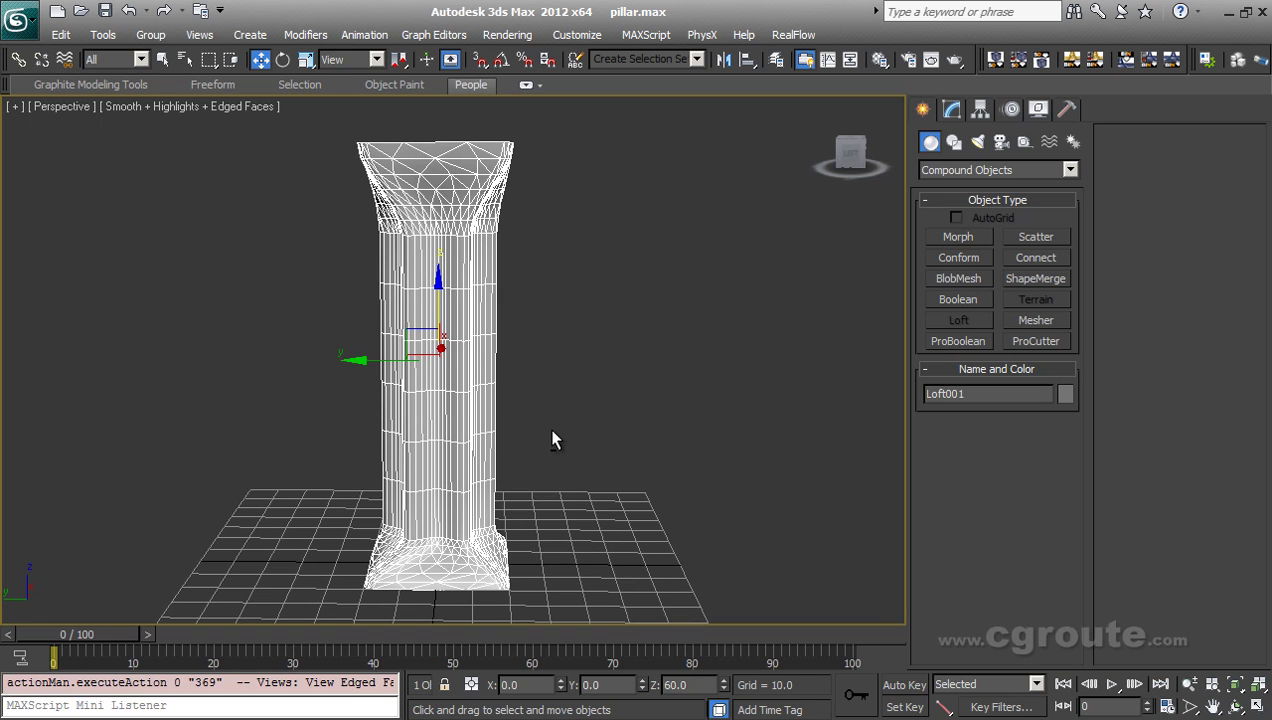
{"action": "middle_click_drag", "start_coordinate": [548, 430], "coordinate": [557, 437], "text": "alt"}
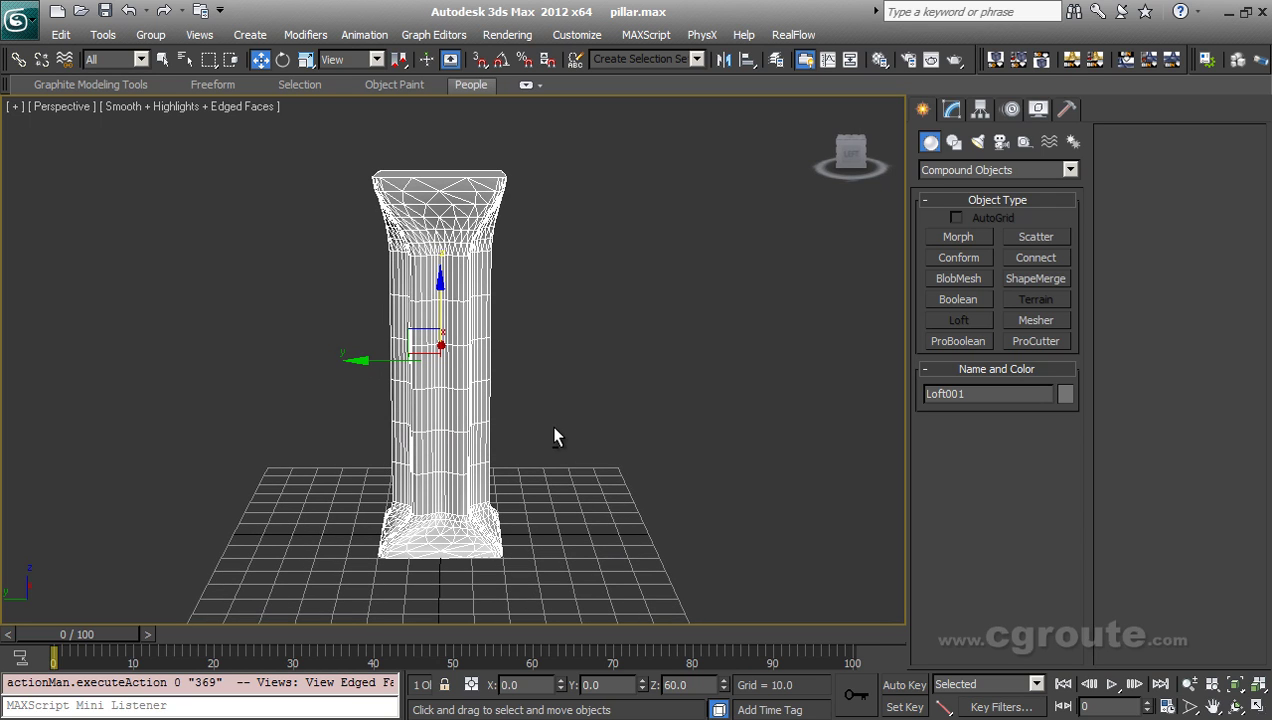
Check the pillar mesh for all error types with an STL Check modifier and remove the modifier.
{"action": "left_click", "coordinate": [951, 108]}
{"action": "scroll", "coordinate": [589, 382], "scroll_direction": "up", "scroll_amount": 3}
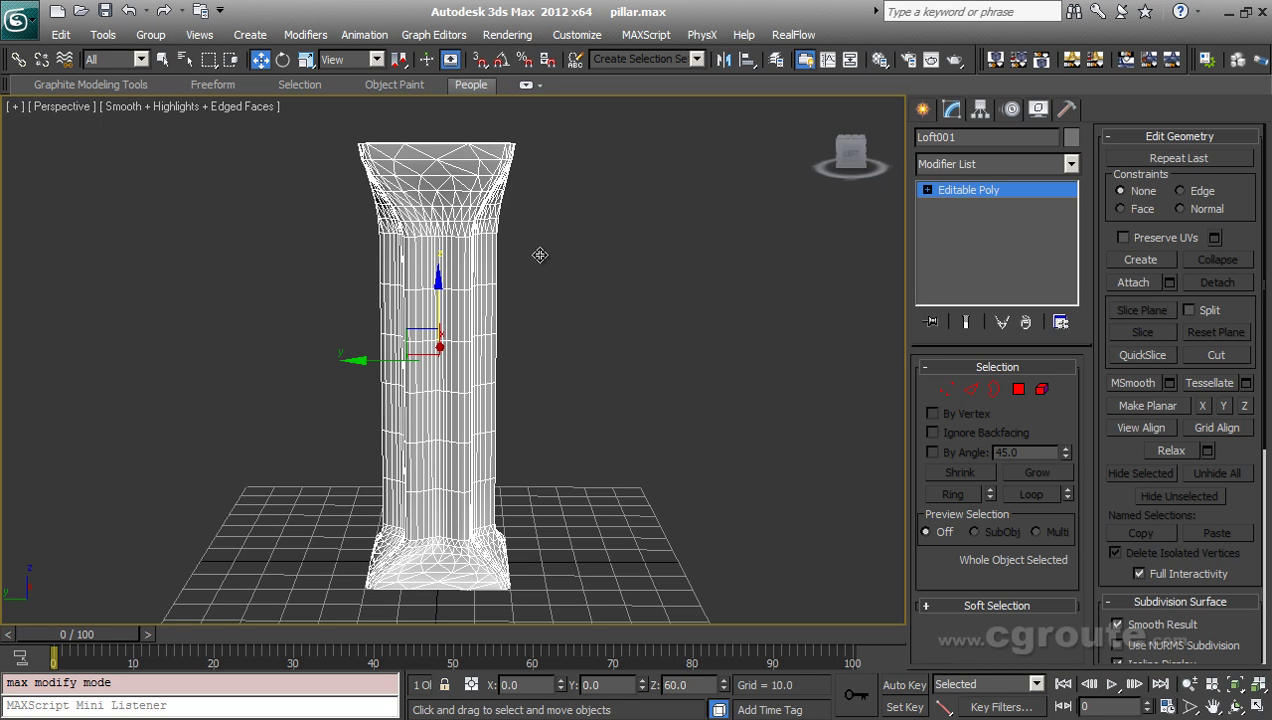
{"action": "left_click", "coordinate": [962, 164]}
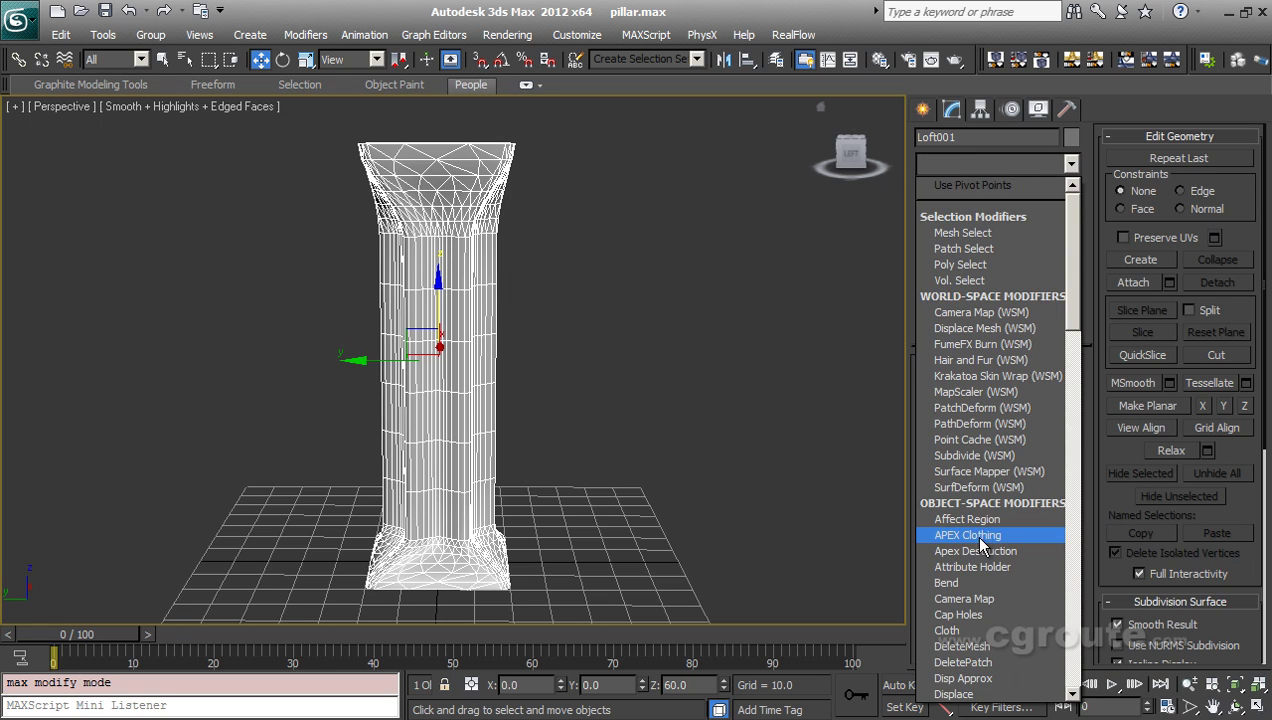
{"action": "key", "text": "s"}
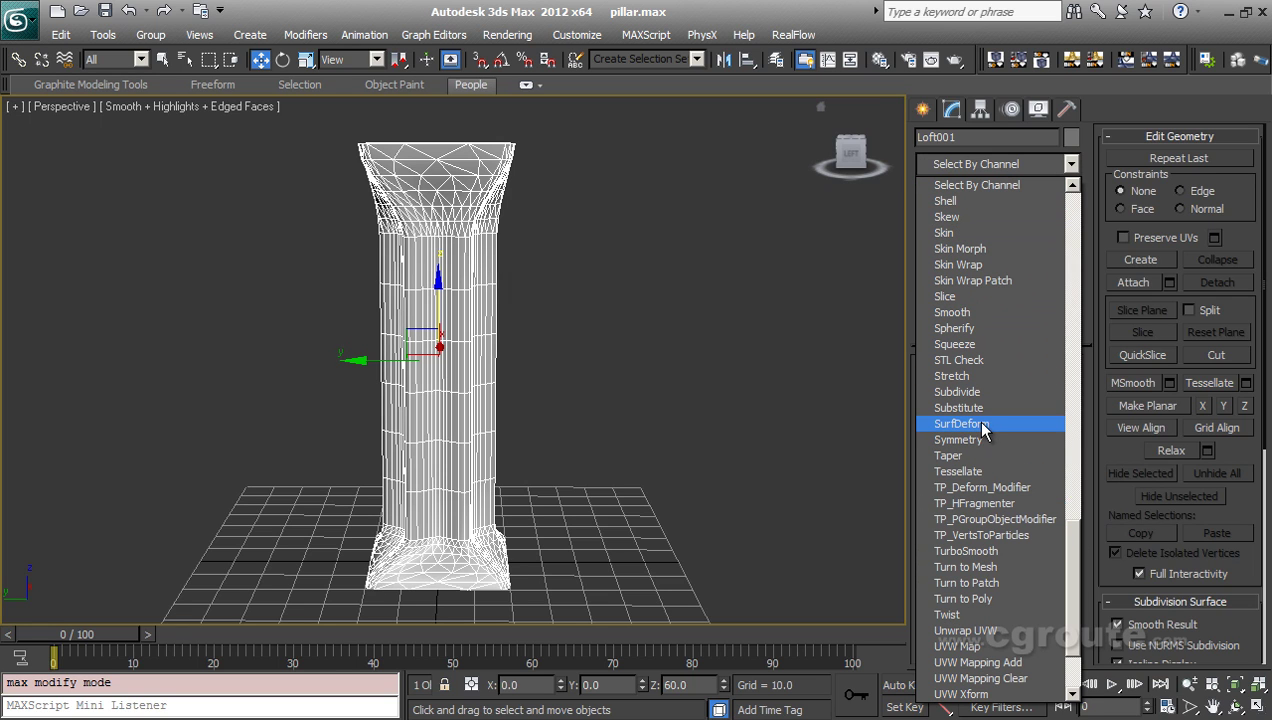
{"action": "left_click", "coordinate": [963, 360]}
{"action": "scroll", "coordinate": [1039, 494], "scroll_direction": "down", "scroll_amount": 3}
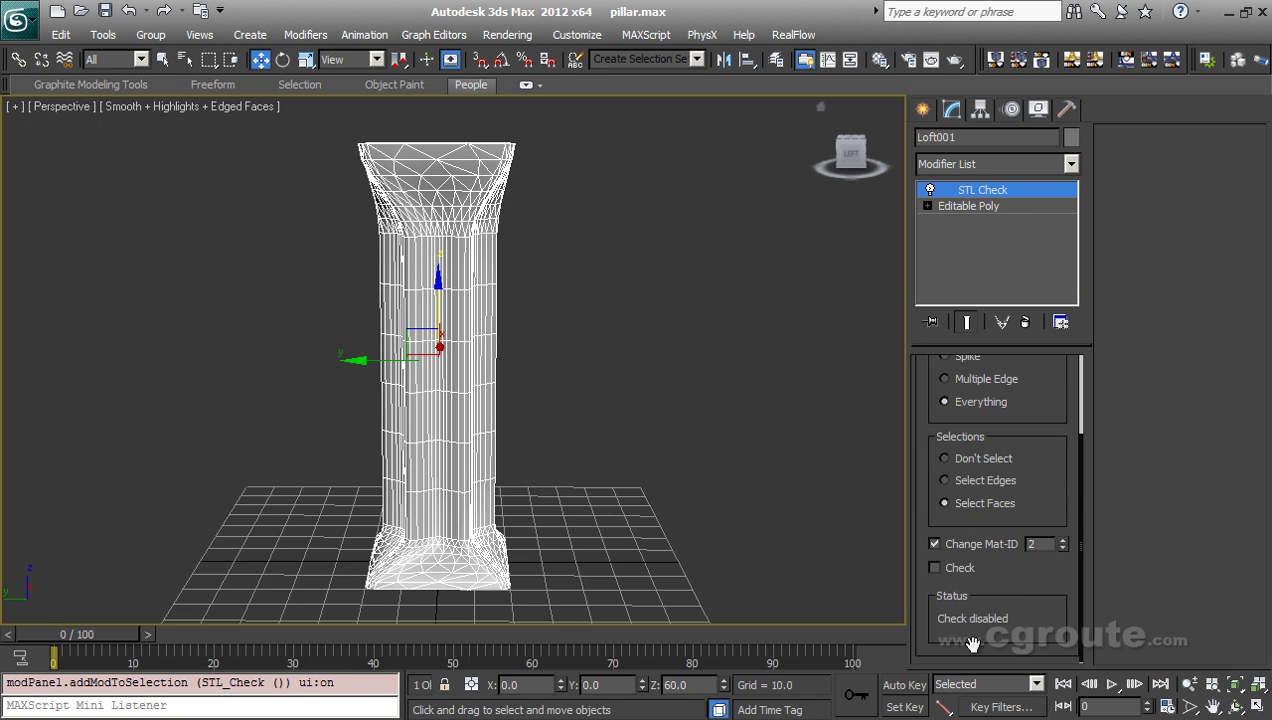
{"action": "left_click", "coordinate": [935, 567]}
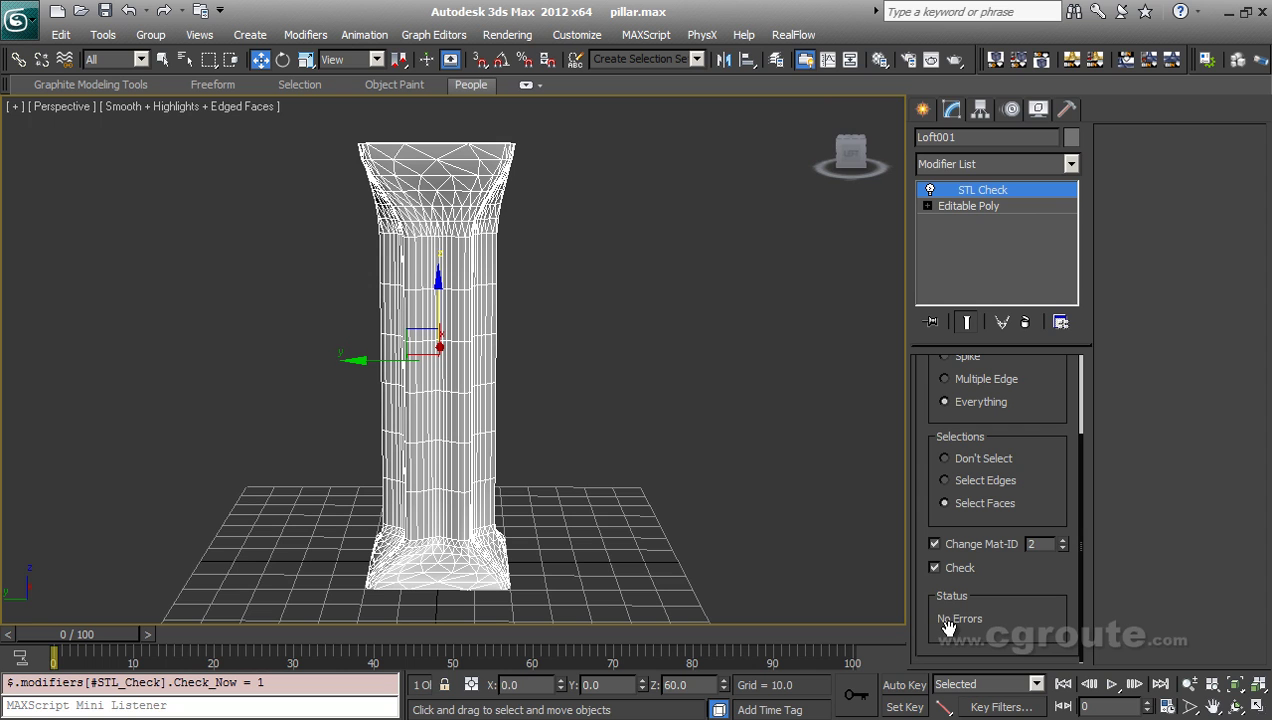
{"action": "left_click", "coordinate": [1024, 325]}
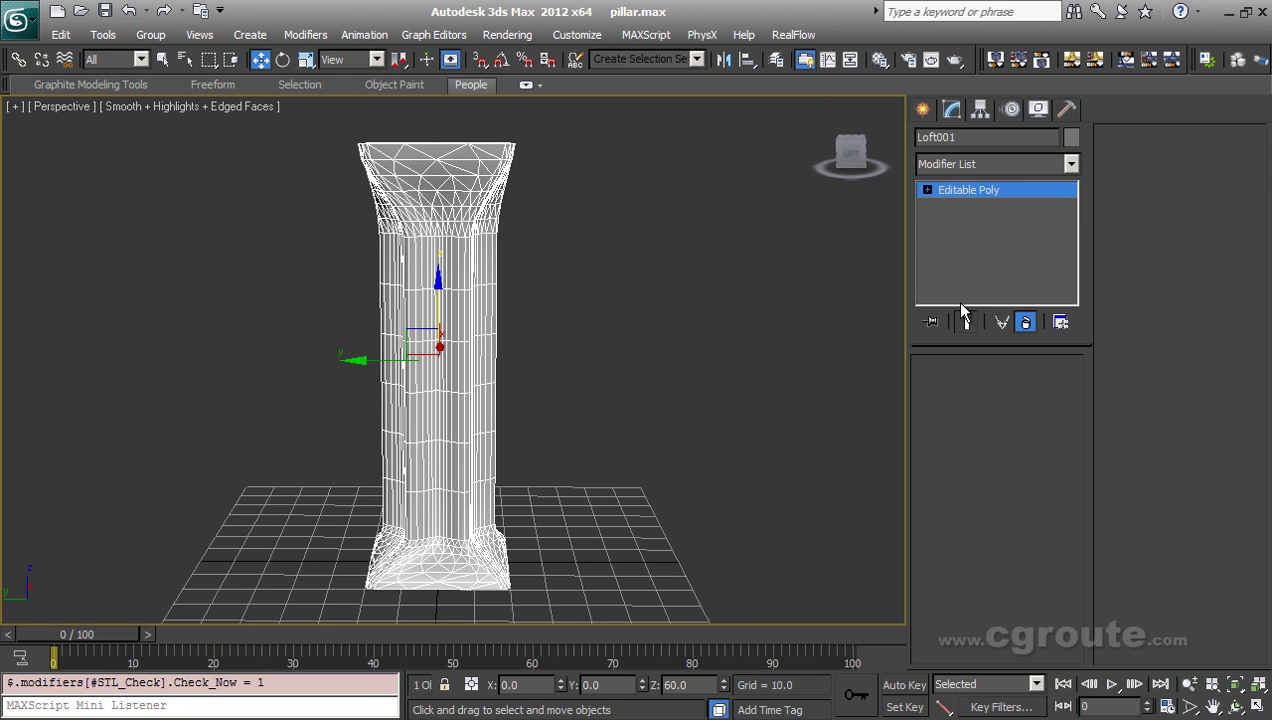
Break one vertex on a horizontal edge loop along the pillar's shaft.
{"action": "middle_click_drag", "start_coordinate": [568, 400], "coordinate": [604, 415], "text": "alt"}
{"action": "scroll", "coordinate": [605, 416], "scroll_direction": "up", "scroll_amount": 3}
{"action": "left_click", "coordinate": [940, 392]}
{"action": "scroll", "coordinate": [549, 447], "scroll_direction": "up", "scroll_amount": 6}
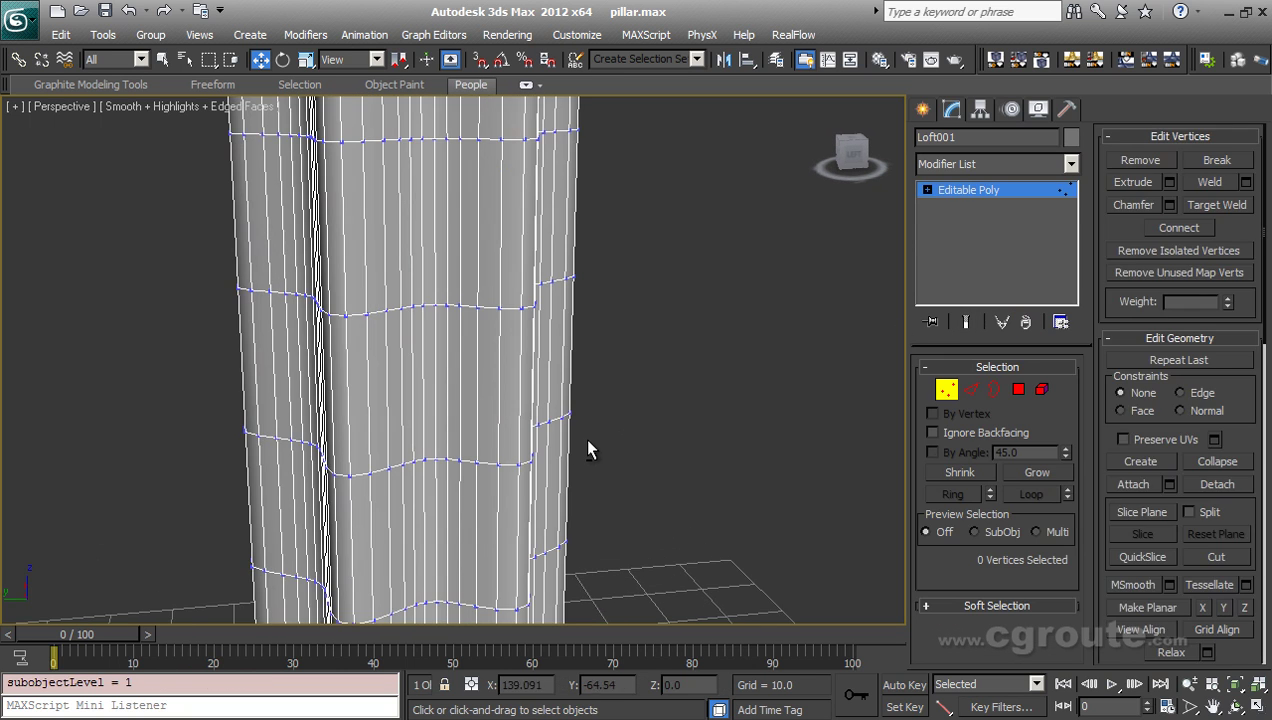
{"action": "left_click", "coordinate": [363, 321]}
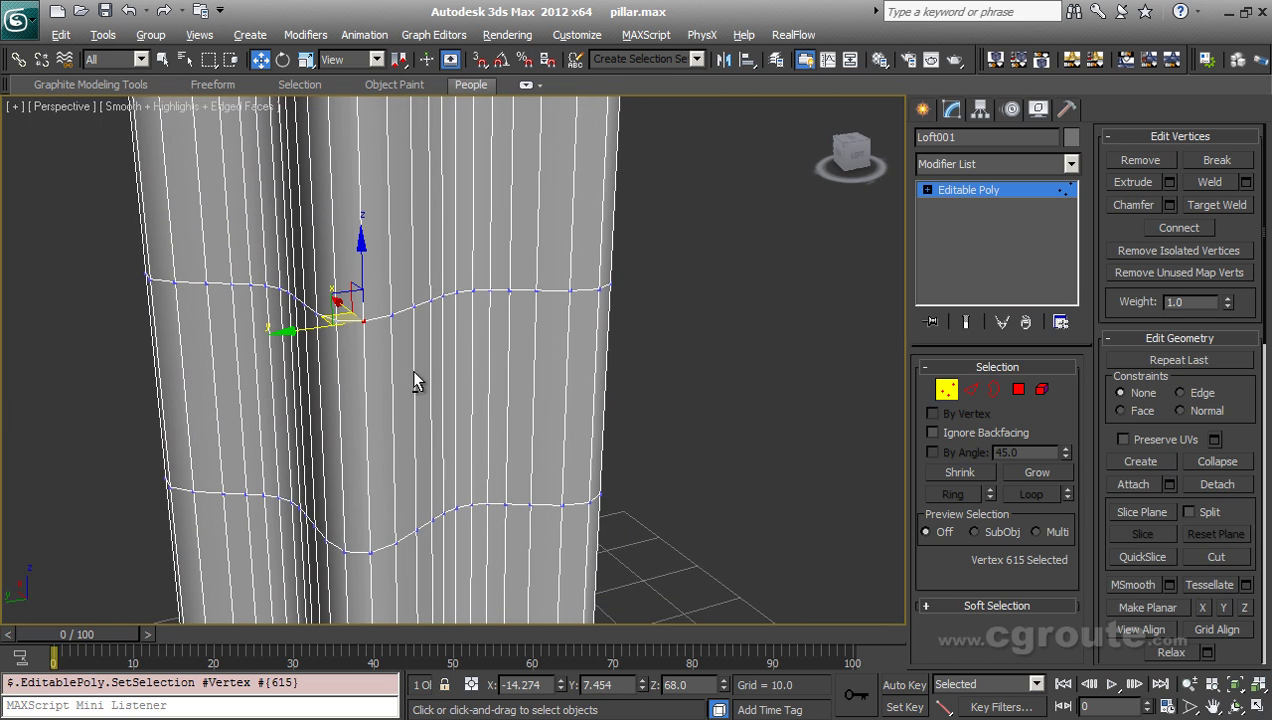
{"action": "right_click", "coordinate": [363, 318]}
{"action": "left_click", "coordinate": [330, 366]}
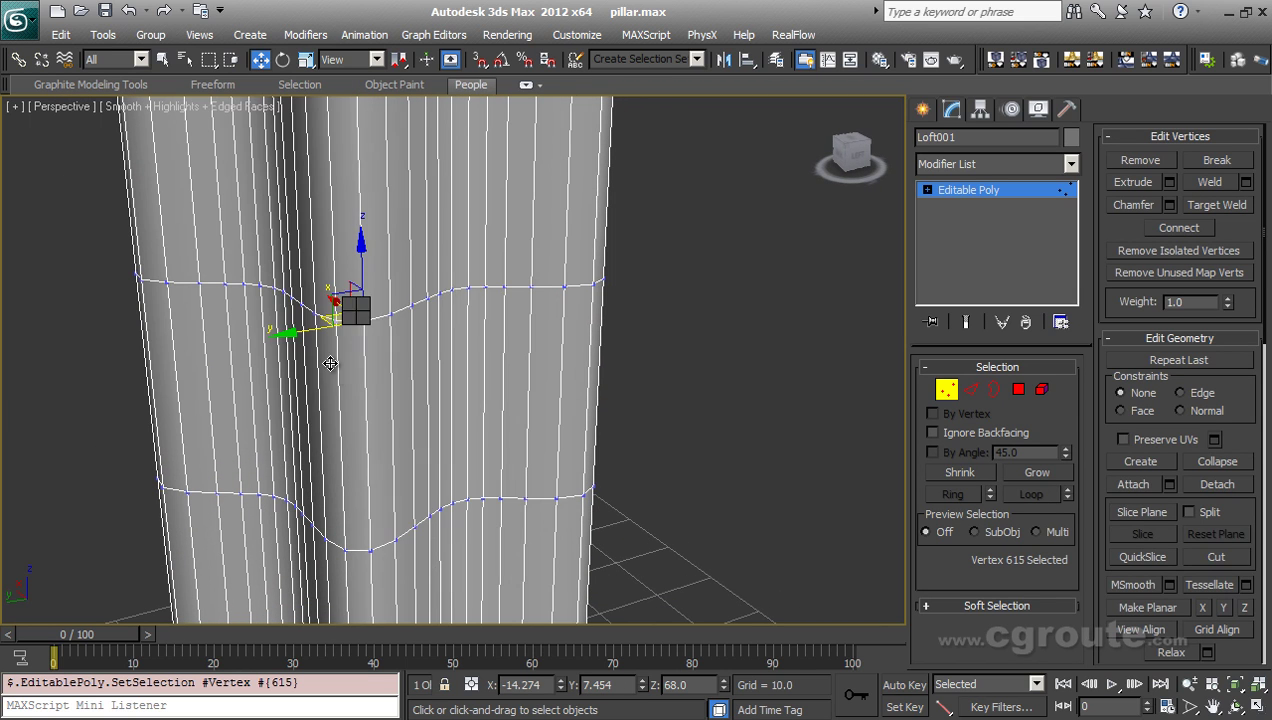
{"action": "scroll", "coordinate": [491, 404], "scroll_direction": "down", "scroll_amount": 3}
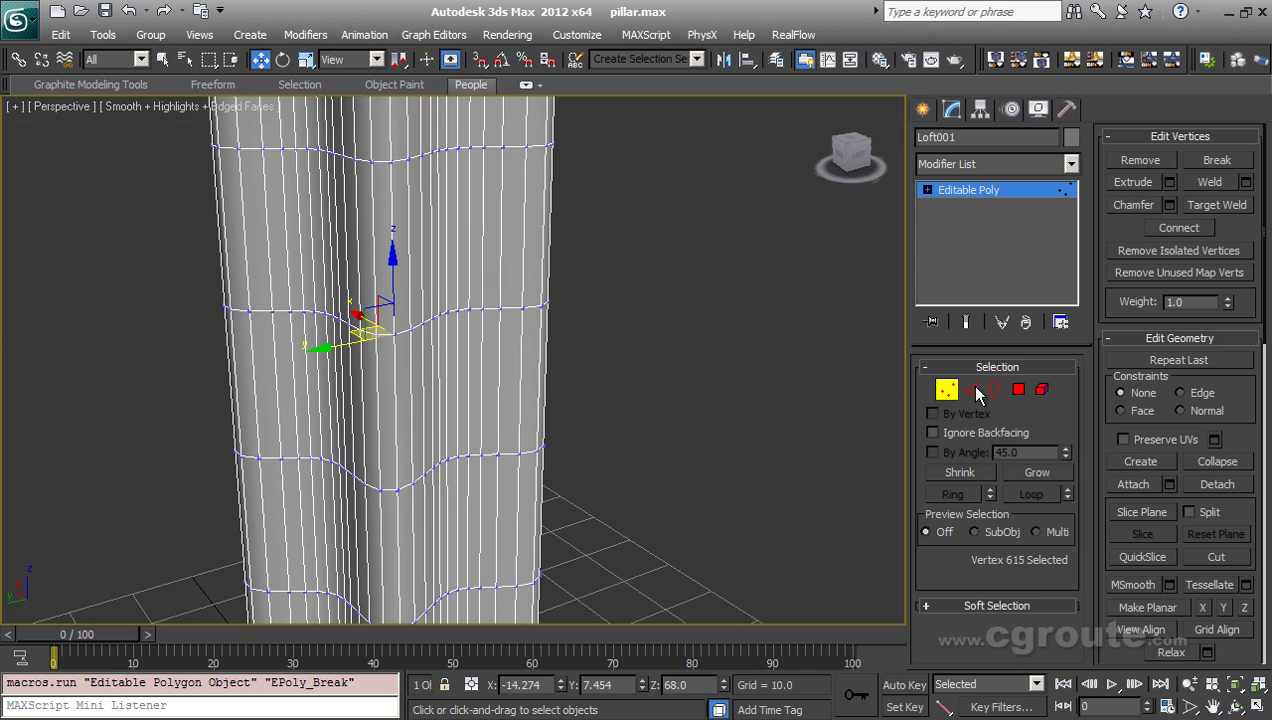
Test the split by moving one of the broken vertices on the pillar's shaft, and undo the move.
{"action": "left_click", "coordinate": [954, 391]}
{"action": "middle_click_drag", "start_coordinate": [488, 372], "coordinate": [579, 397]}
{"action": "scroll", "coordinate": [579, 397], "scroll_direction": "up", "scroll_amount": 4}
{"action": "key", "text": "1"}
{"action": "left_click", "coordinate": [562, 386]}
{"action": "scroll", "coordinate": [595, 418], "scroll_direction": "up", "scroll_amount": 2}
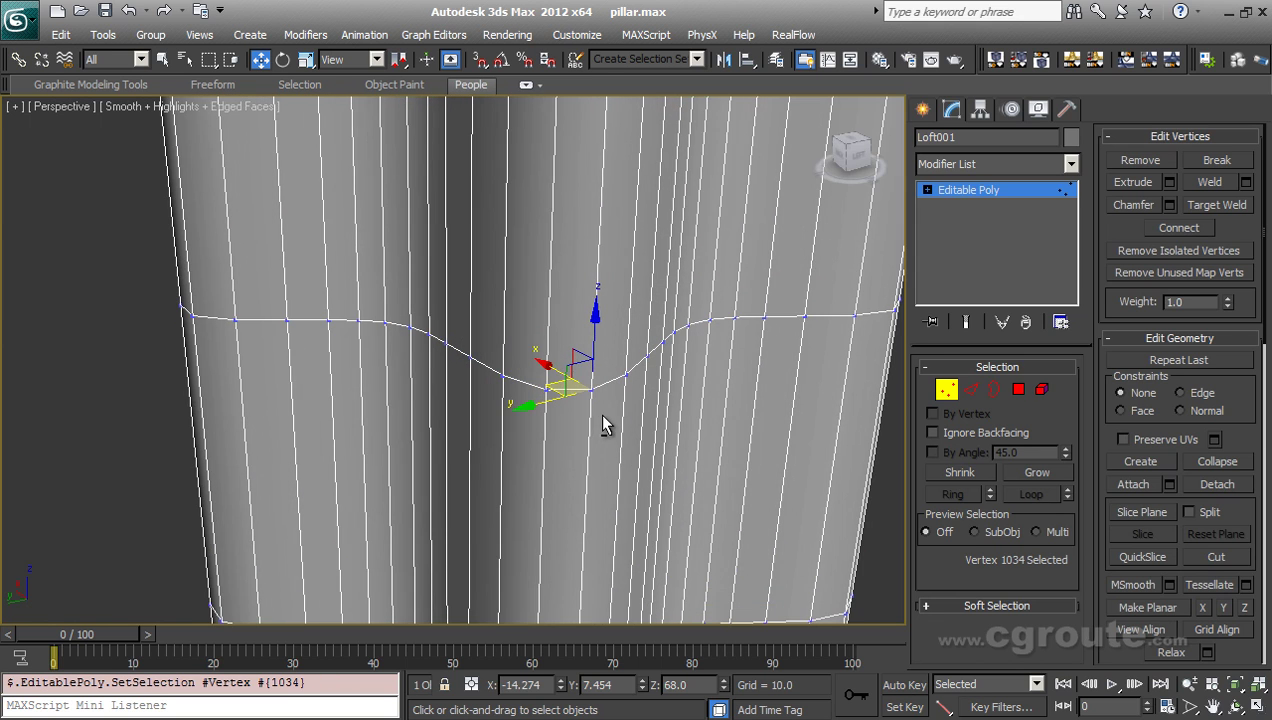
{"action": "left_click", "coordinate": [545, 408]}
{"action": "left_click", "coordinate": [553, 379]}
{"action": "middle_click_drag", "start_coordinate": [559, 396], "coordinate": [566, 412], "text": "alt"}
{"action": "left_click_drag", "start_coordinate": [512, 368], "coordinate": [559, 403]}
{"action": "mouse_move", "coordinate": [680, 424]}
{"action": "middle_mouse_down", "text": "alt"}
{"action": "mouse_move", "coordinate": [599, 434]}
{"action": "mouse_move", "coordinate": [668, 436]}
{"action": "middle_mouse_up", "text": "alt"}
{"action": "key", "text": "ctrl+z"}
Run an STL Check for all error types on the pillar and examine the area around the broken vertex.
{"action": "left_click", "coordinate": [947, 392]}
{"action": "left_click", "coordinate": [955, 162]}
{"action": "key", "text": "s"}
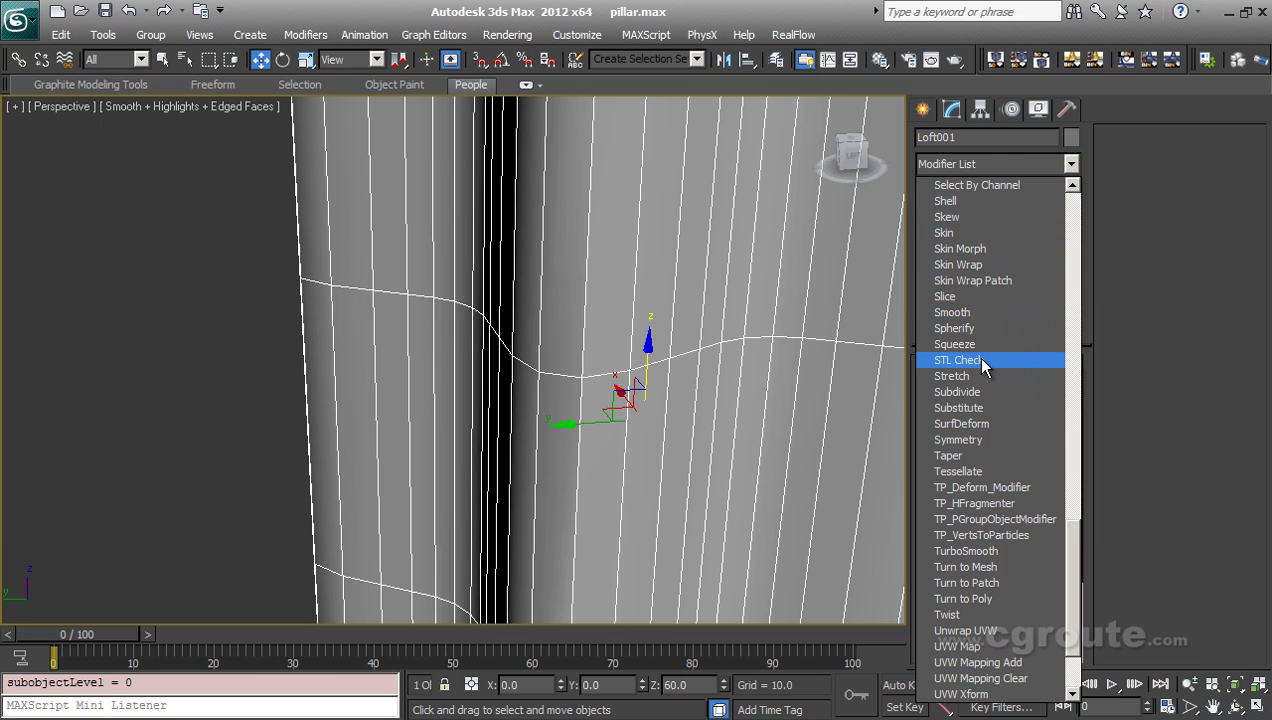
{"action": "left_click", "coordinate": [959, 360]}
{"action": "scroll", "coordinate": [846, 517], "scroll_direction": "down", "scroll_amount": 3}
{"action": "scroll", "coordinate": [969, 598], "scroll_direction": "down", "scroll_amount": 3}
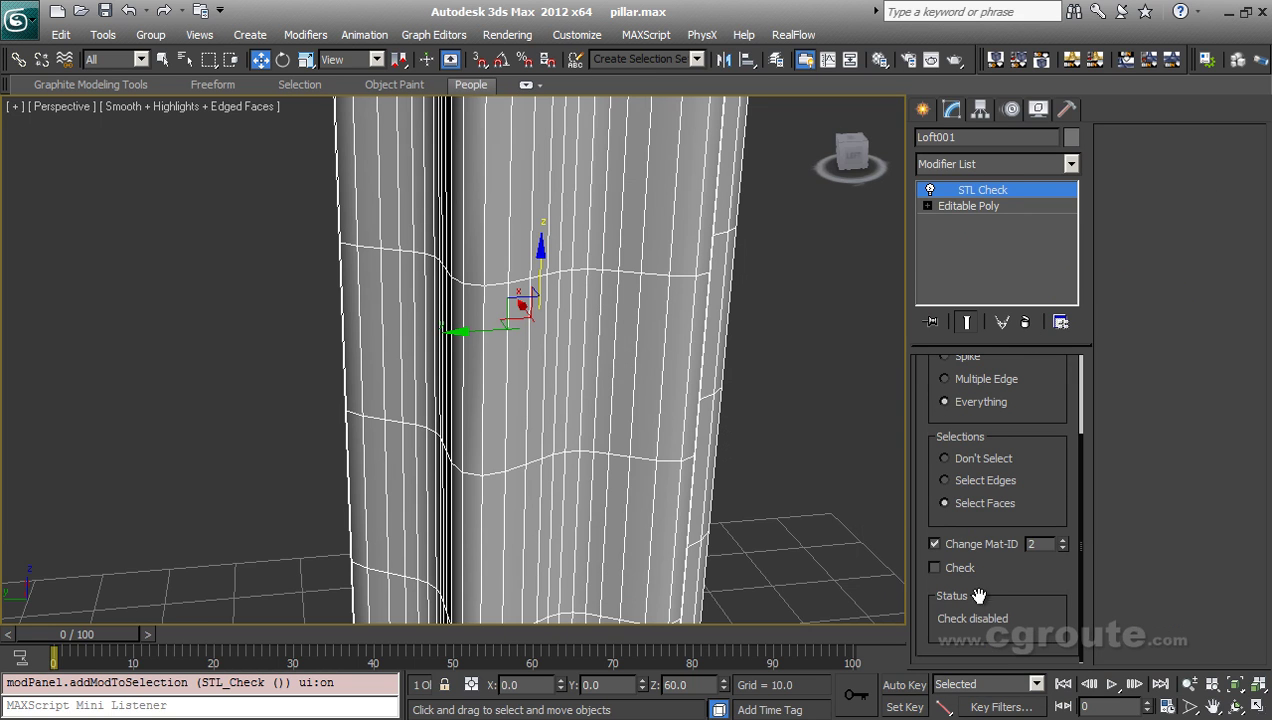
{"action": "left_click", "coordinate": [955, 570]}
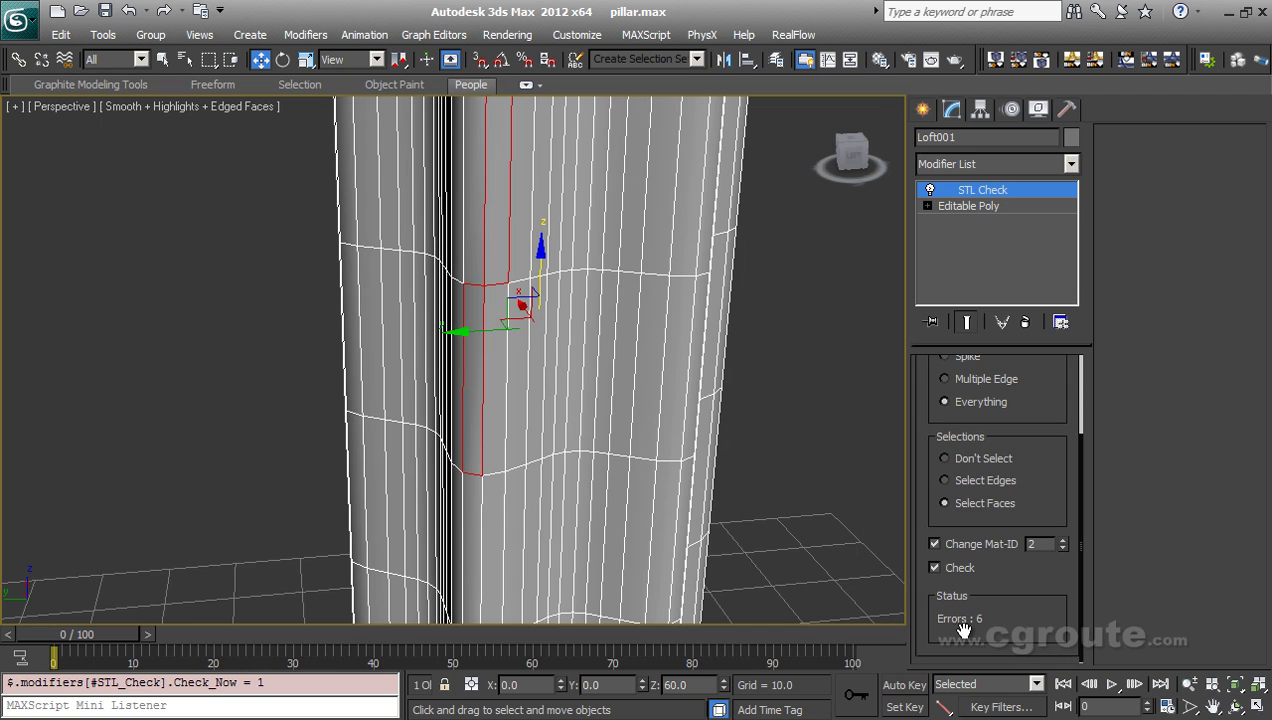
{"action": "middle_click_drag", "start_coordinate": [571, 384], "coordinate": [608, 460], "text": "alt"}
{"action": "scroll", "coordinate": [596, 366], "scroll_direction": "down", "scroll_amount": 2}
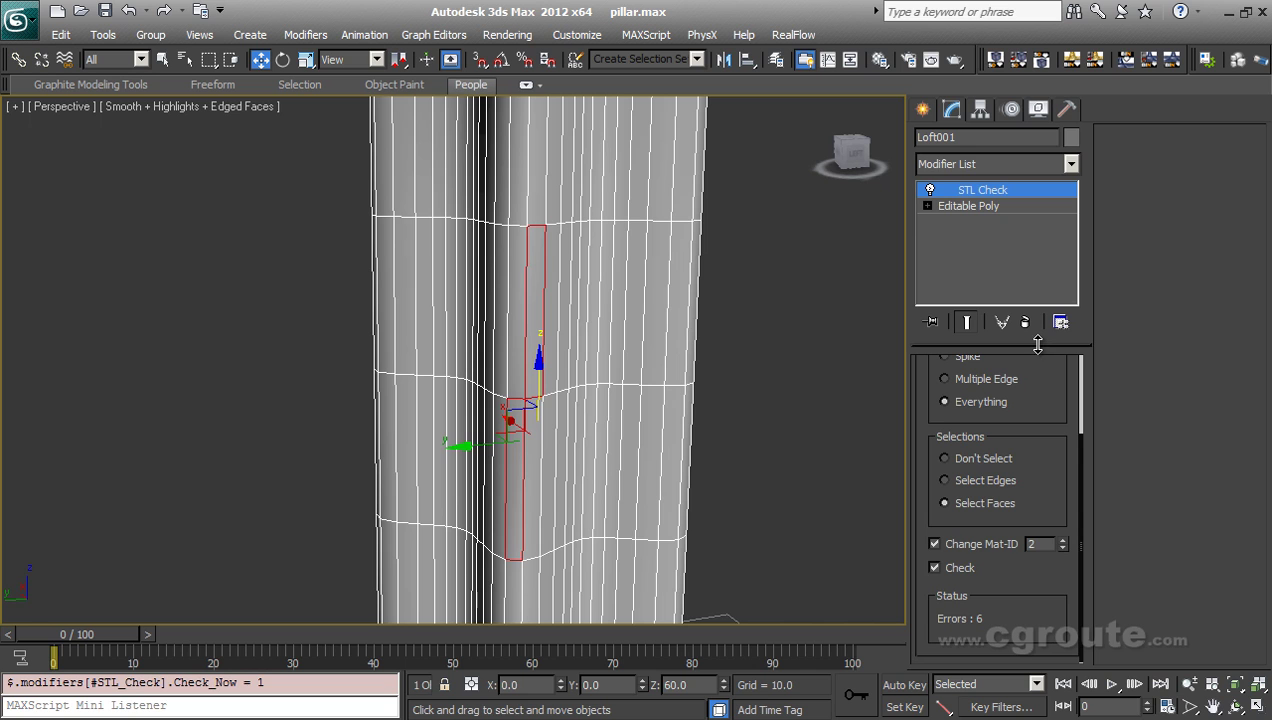
Undo the vertex break and remove the STL Check modifier from the pillar.
{"action": "key", "text": "ctrl+z"}
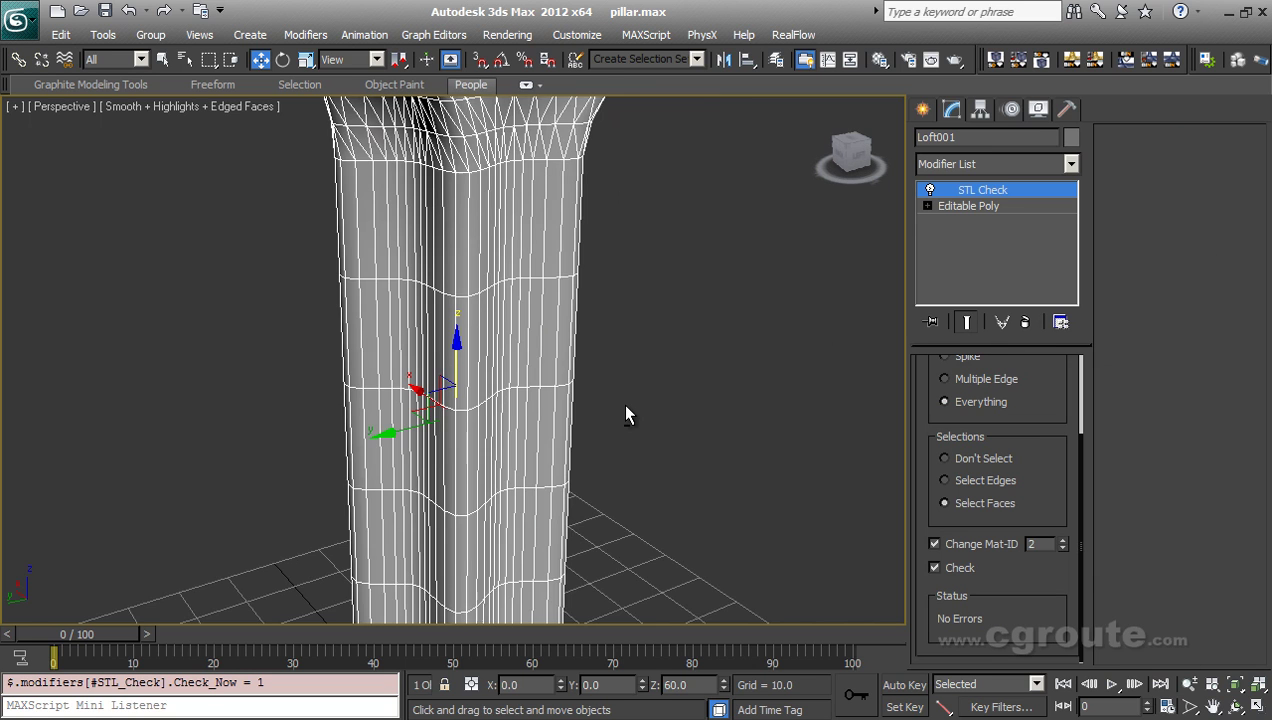
{"action": "scroll", "coordinate": [622, 401], "scroll_direction": "down", "scroll_amount": 4}
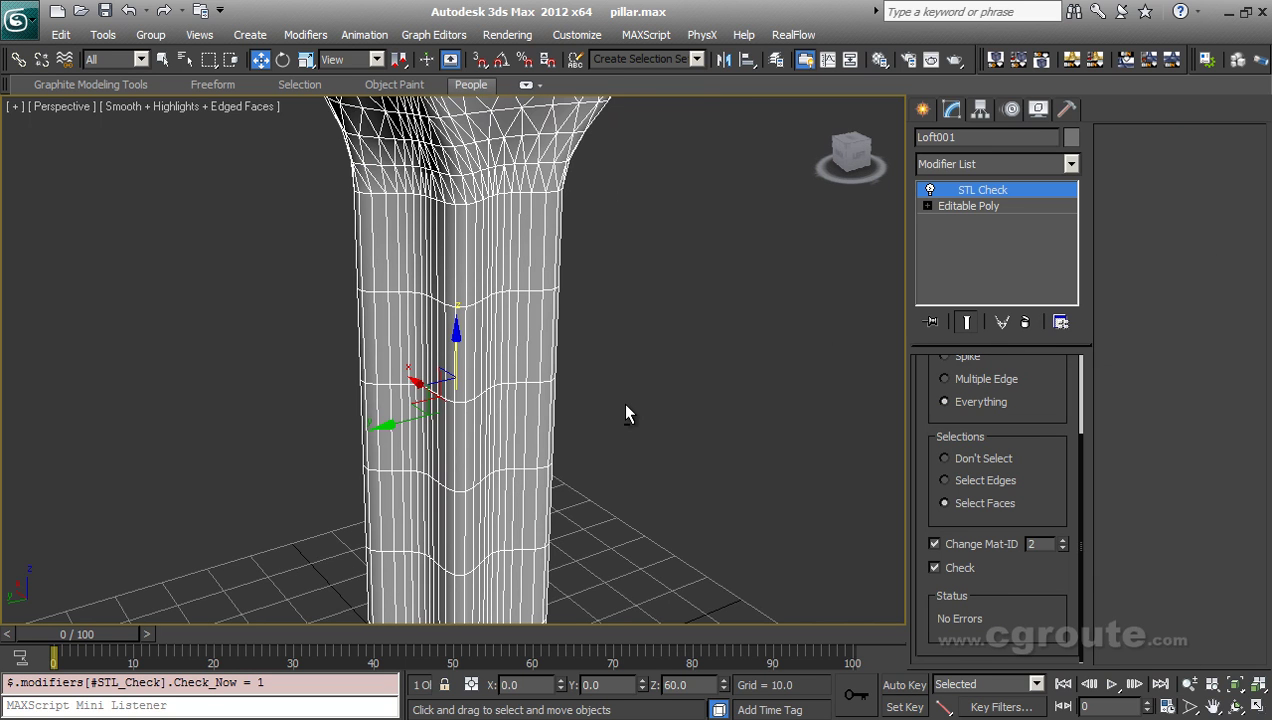
{"action": "scroll", "coordinate": [627, 402], "scroll_direction": "down", "scroll_amount": 3}
{"action": "middle_click_drag", "start_coordinate": [619, 397], "coordinate": [652, 394]}
{"action": "left_click", "coordinate": [1024, 321]}
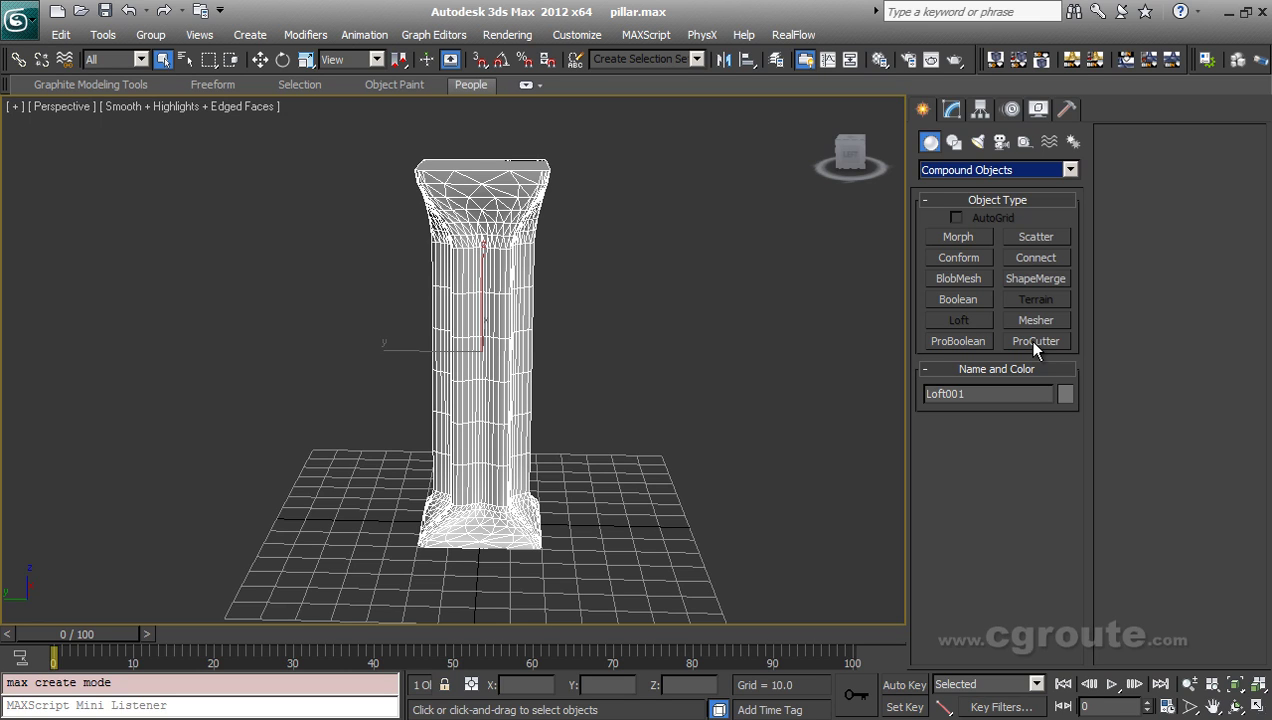
Create a standard plane around the pillar in the Top view, about 121 long and 166 wide.
{"action": "left_click", "coordinate": [940, 170]}
{"action": "left_click", "coordinate": [940, 183]}
{"action": "left_click", "coordinate": [962, 345]}
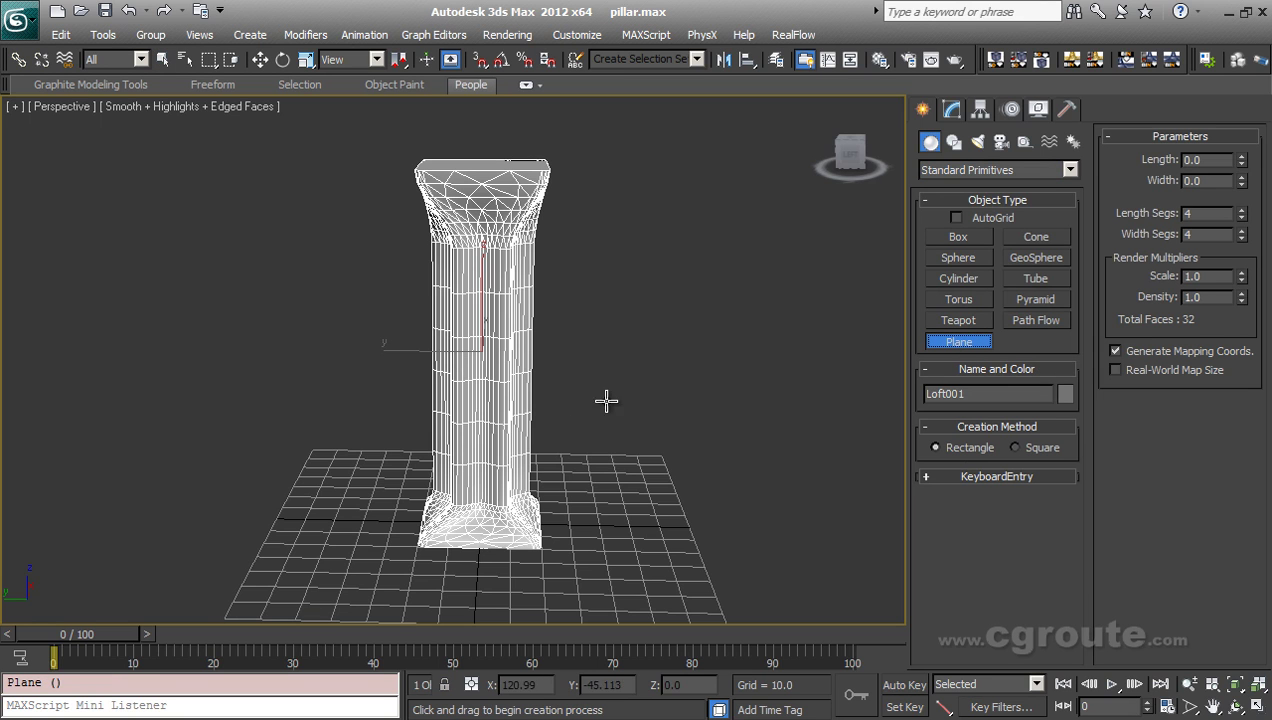
{"action": "middle_click_drag", "start_coordinate": [555, 425], "coordinate": [540, 445], "text": "alt"}
{"action": "key", "text": "alt+w"}
{"action": "middle_click", "coordinate": [436, 338]}
{"action": "key", "text": "alt+w"}
{"action": "middle_click_drag", "start_coordinate": [503, 361], "coordinate": [503, 411]}
{"action": "scroll", "coordinate": [500, 400], "scroll_direction": "down", "scroll_amount": 3}
{"action": "left_click_drag", "start_coordinate": [262, 214], "coordinate": [636, 487]}
Set the plane's length and width segments to 1.
{"action": "left_click", "coordinate": [951, 109]}
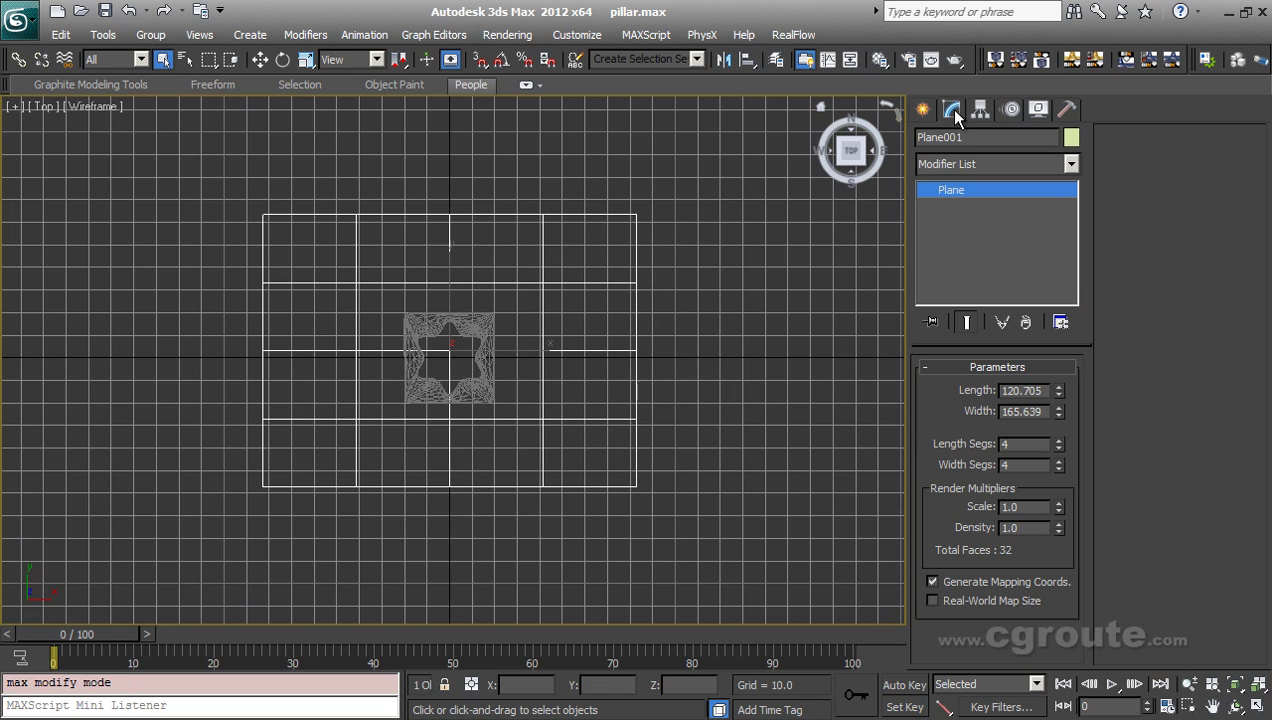
{"action": "right_click", "coordinate": [1058, 447]}
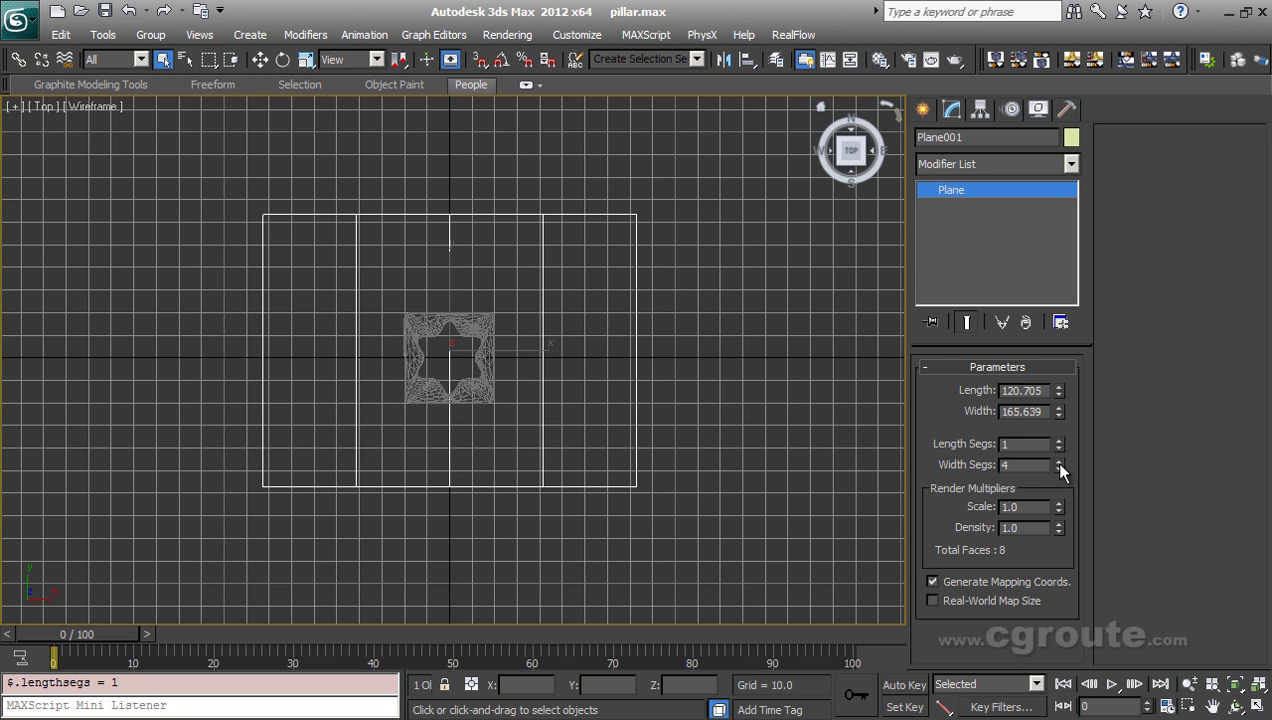
{"action": "right_click", "coordinate": [1059, 466]}
Raise the plane in the Perspective view to about Z 54, near the middle of the pillar's shaft.
{"action": "key", "text": "alt+w"}
{"action": "right_click", "coordinate": [727, 466]}
{"action": "key", "text": "alt+w"}
{"action": "middle_click_drag", "start_coordinate": [733, 456], "coordinate": [690, 425], "text": "alt"}
{"action": "scroll", "coordinate": [577, 464], "scroll_direction": "down", "scroll_amount": 3}
{"action": "key", "text": "w"}
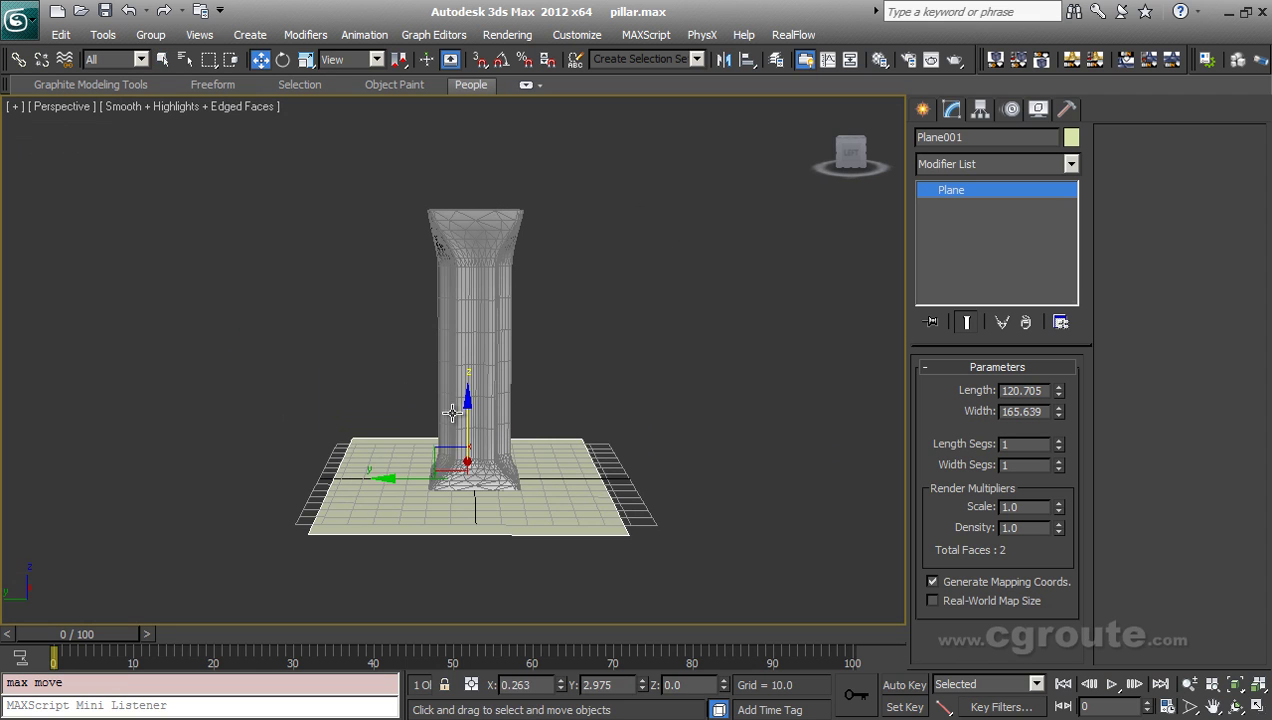
{"action": "left_click_drag", "start_coordinate": [465, 410], "coordinate": [472, 250]}
{"action": "scroll", "coordinate": [485, 316], "scroll_direction": "up", "scroll_amount": 4}
Rotate the plane so it cuts the pillar at a slant.
{"action": "key", "text": "e"}
{"action": "middle_click_drag", "start_coordinate": [617, 417], "coordinate": [746, 441], "text": "alt"}
{"action": "scroll", "coordinate": [657, 419], "scroll_direction": "up", "scroll_amount": 3}
{"action": "scroll", "coordinate": [656, 416], "scroll_direction": "down", "scroll_amount": 1}
{"action": "middle_click_drag", "start_coordinate": [600, 420], "coordinate": [420, 367], "text": "alt"}
Shift the plane along Y to about 11.8 so it passes completely through the pillar.
{"action": "key", "text": "w"}
{"action": "left_click_drag", "start_coordinate": [417, 361], "coordinate": [212, 370]}
{"action": "middle_click_drag", "start_coordinate": [690, 430], "coordinate": [508, 306], "text": "alt"}
{"action": "middle_click_drag", "start_coordinate": [562, 349], "coordinate": [595, 360], "text": "alt"}
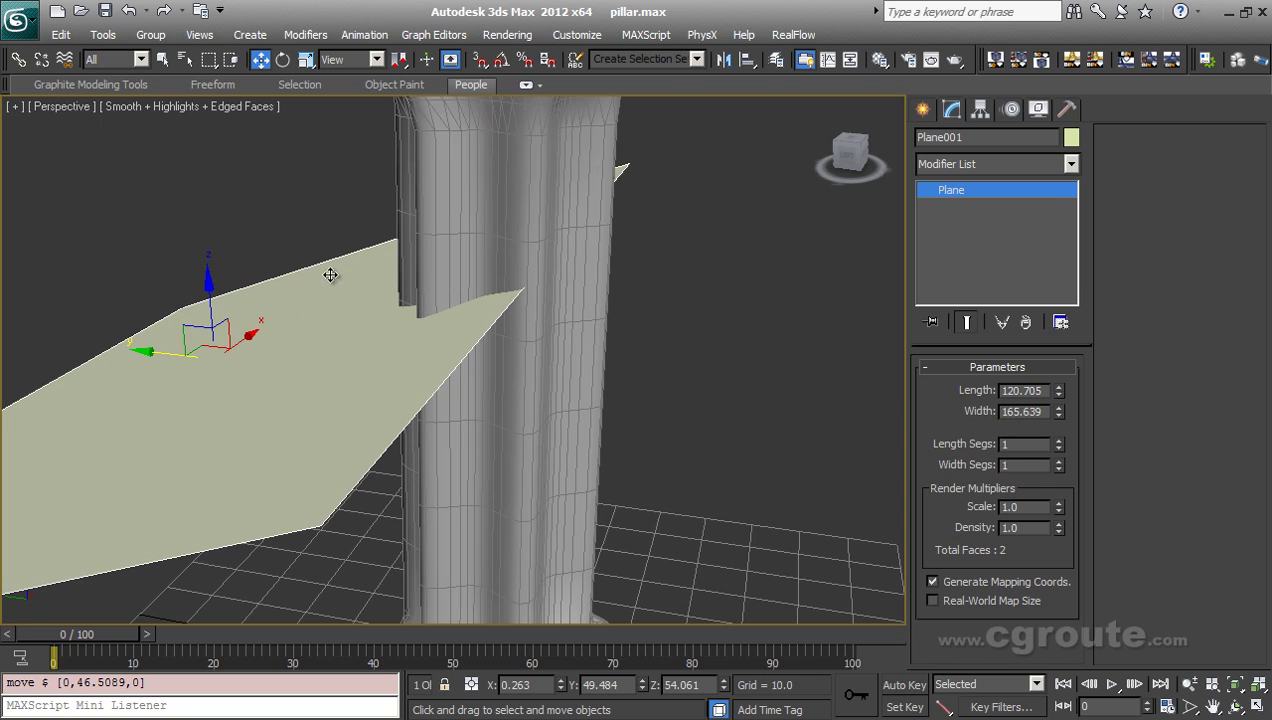
{"action": "middle_click_drag", "start_coordinate": [521, 144], "coordinate": [426, 321], "text": "alt"}
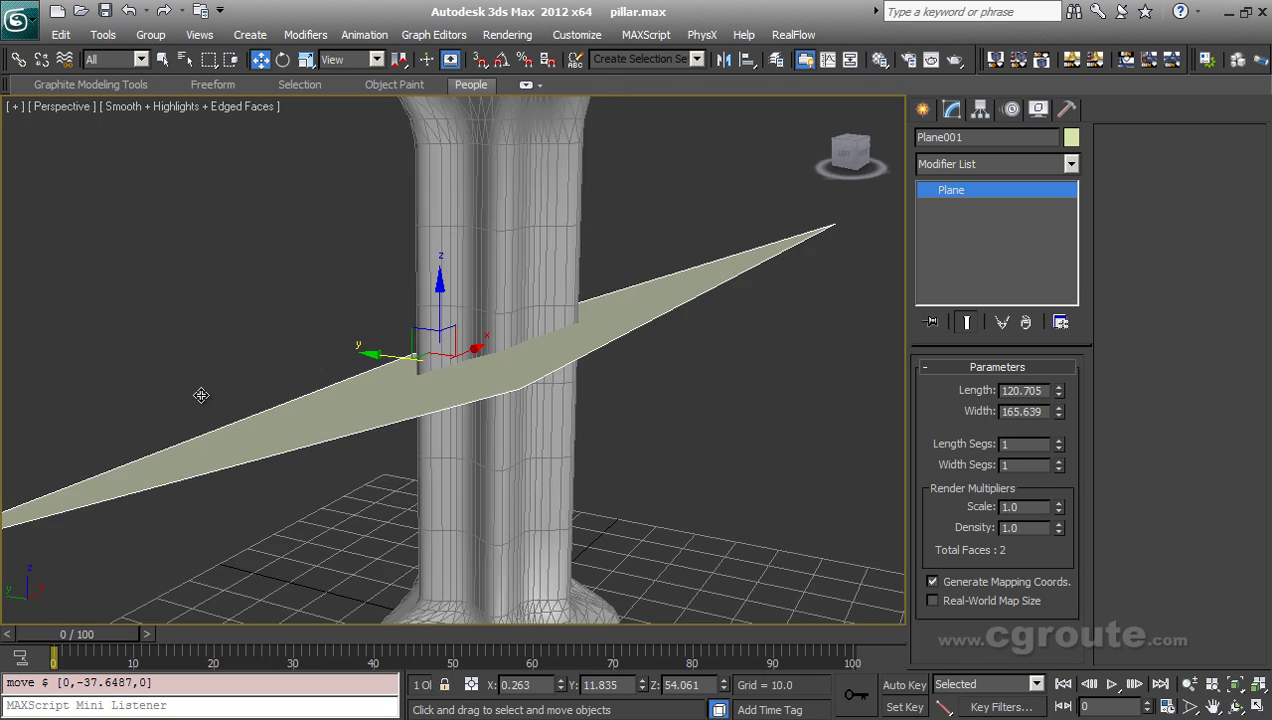
{"action": "middle_click_drag", "start_coordinate": [199, 395], "coordinate": [300, 405], "text": "alt"}
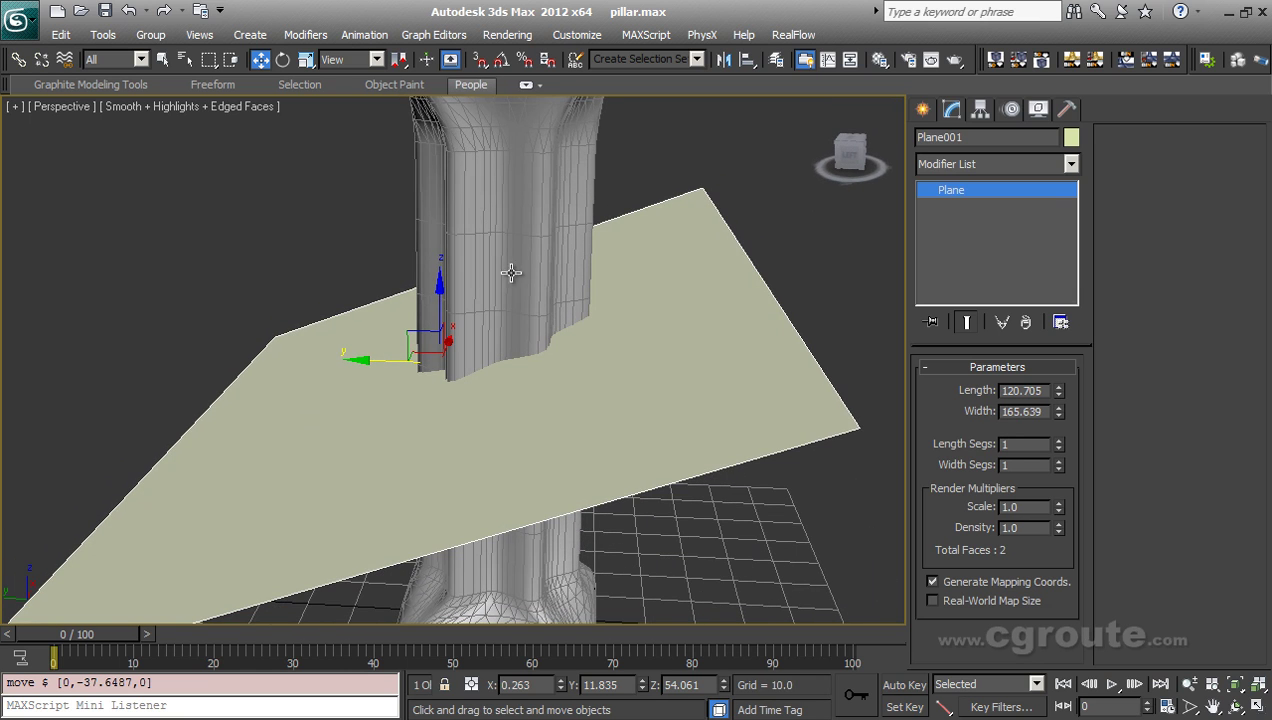
{"action": "middle_click_drag", "start_coordinate": [540, 371], "coordinate": [485, 366], "text": "alt"}
{"action": "scroll", "coordinate": [485, 366], "scroll_direction": "up", "scroll_amount": 1}
{"action": "key", "text": "alt+w"}
{"action": "right_click", "coordinate": [610, 219]}
{"action": "key", "text": "alt+w"}
{"action": "middle_click_drag", "start_coordinate": [610, 222], "coordinate": [600, 277]}
{"action": "key", "text": "alt+w"}
{"action": "right_click", "coordinate": [557, 485]}
{"action": "key", "text": "alt+w"}
{"action": "key", "text": "w"}
{"action": "left_click_drag", "start_coordinate": [441, 301], "coordinate": [441, 181]}
{"action": "middle_click_drag", "start_coordinate": [553, 335], "coordinate": [540, 449]}
{"action": "key", "text": "ctrl+z"}
Clone the slanted plane upward as one copy at about Z 86.6.
{"action": "scroll", "coordinate": [556, 443], "scroll_direction": "down", "scroll_amount": 2}
{"action": "left_click", "coordinate": [445, 378]}
{"action": "left_click_drag", "start_coordinate": [444, 379], "coordinate": [449, 270], "text": "shift"}
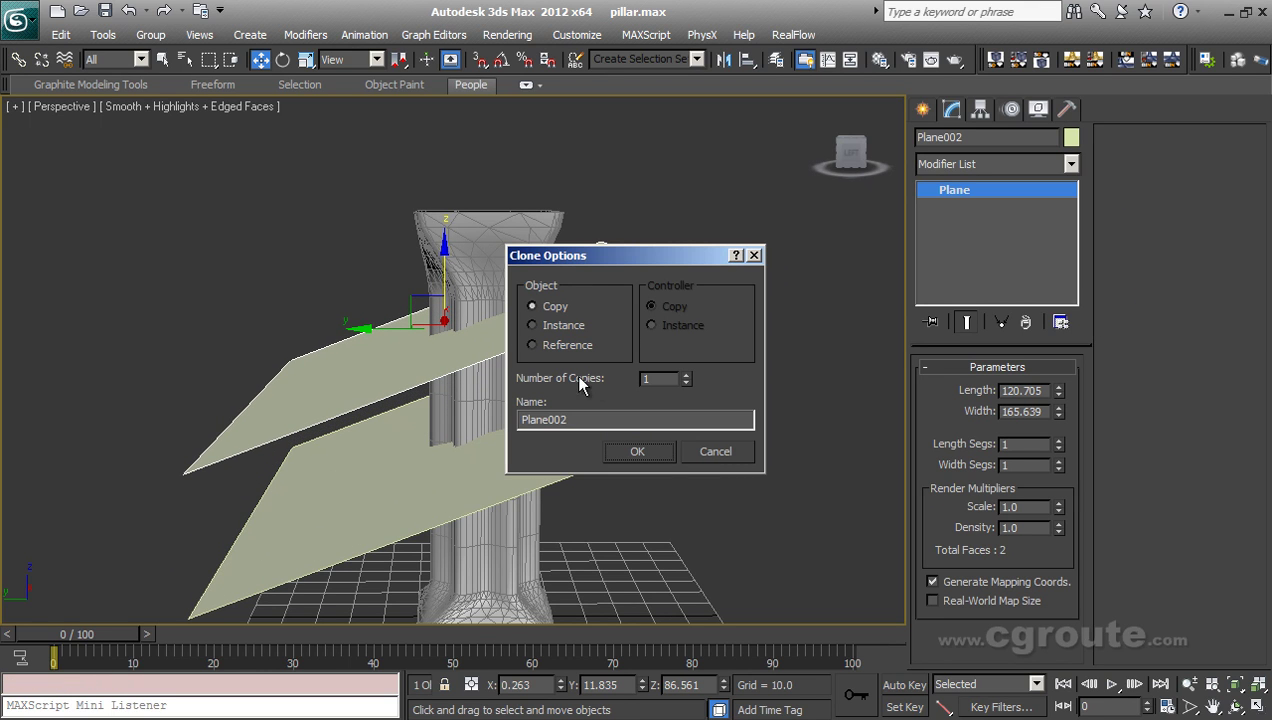
{"action": "left_click", "coordinate": [637, 451]}
Rotate the upper plane copy so it slants in the opposite direction to the first plane.
{"action": "key", "text": "e"}
{"action": "left_click_drag", "start_coordinate": [494, 282], "coordinate": [542, 321]}
{"action": "scroll", "coordinate": [572, 461], "scroll_direction": "down", "scroll_amount": 1}
{"action": "middle_click_drag", "start_coordinate": [570, 475], "coordinate": [563, 503], "text": "alt"}
{"action": "scroll", "coordinate": [573, 462], "scroll_direction": "up", "scroll_amount": 1}
Select both slanted planes in the Left view and clone them down toward the pillar's base.
{"action": "key", "text": "alt+w"}
{"action": "key", "text": "alt+w"}
{"action": "key", "text": "alt+w"}
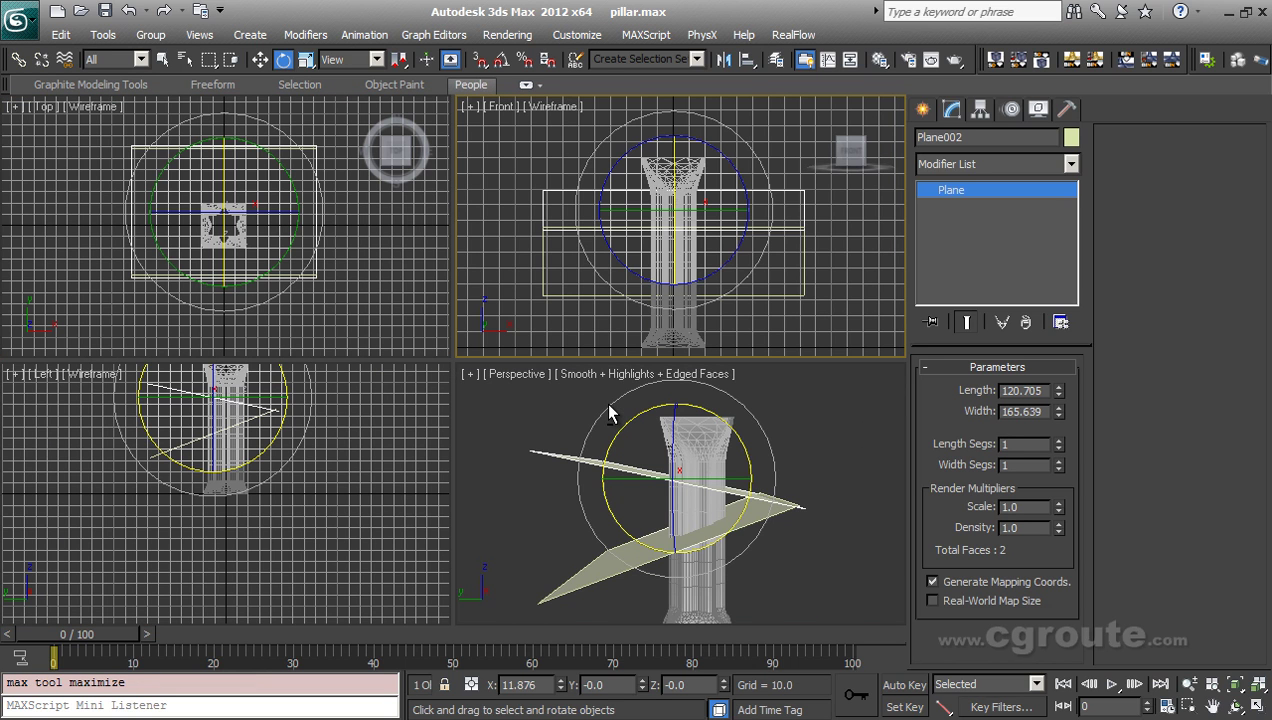
{"action": "right_click", "coordinate": [260, 443]}
{"action": "key", "text": "alt+w"}
{"action": "middle_click_drag", "start_coordinate": [565, 338], "coordinate": [541, 500]}
{"action": "scroll", "coordinate": [547, 475], "scroll_direction": "up", "scroll_amount": 2}
{"action": "middle_click_drag", "start_coordinate": [586, 435], "coordinate": [629, 490]}
{"action": "key", "text": "g"}
{"action": "scroll", "coordinate": [632, 490], "scroll_direction": "up", "scroll_amount": 2}
{"action": "left_click_drag", "start_coordinate": [670, 489], "coordinate": [612, 388]}
{"action": "middle_click_drag", "start_coordinate": [596, 537], "coordinate": [565, 452]}
{"action": "key", "text": "w"}
{"action": "mouse_move", "coordinate": [381, 272]}
{"action": "left_mouse_down", "text": "shift"}
{"action": "mouse_move", "coordinate": [406, 440]}
{"action": "mouse_move", "coordinate": [440, 482]}
{"action": "left_mouse_up", "text": "shift"}
{"action": "left_click", "coordinate": [637, 451]}
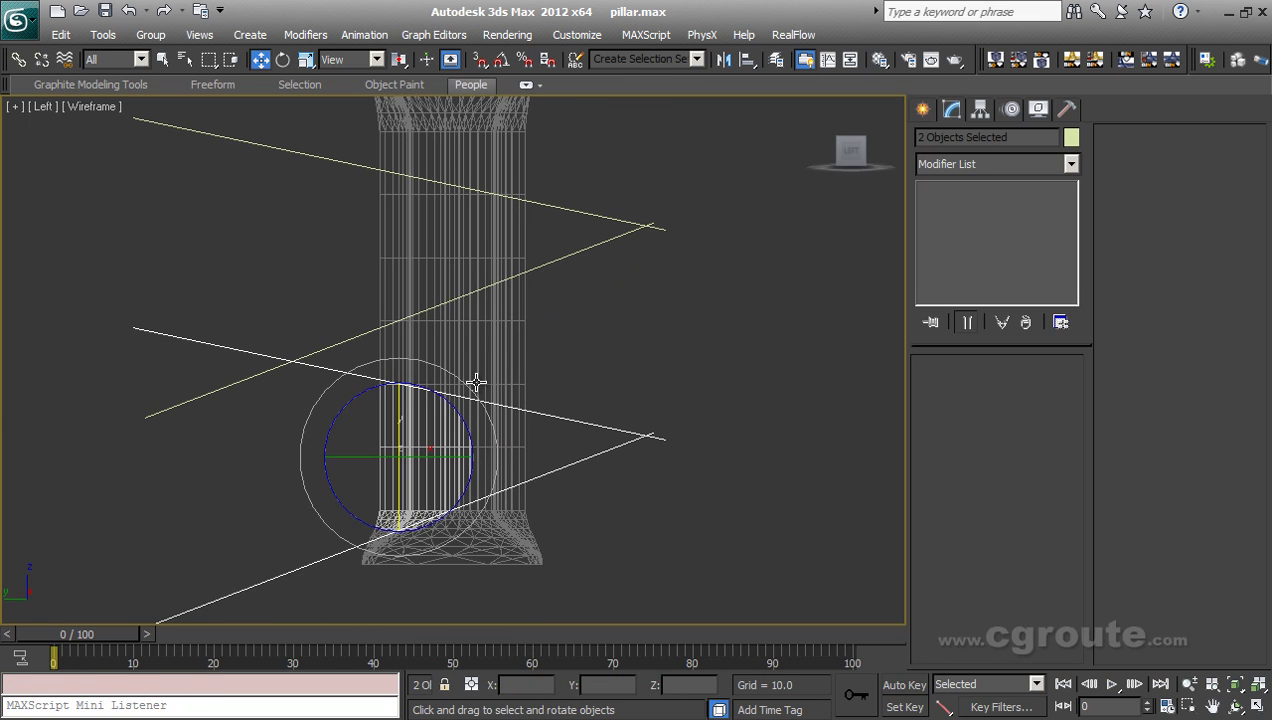
Rotate the lower pair of planes counter-clockwise in the Left view and clone the pair upward along the shaft.
{"action": "mouse_move", "coordinate": [472, 378]}
{"action": "left_mouse_down"}
{"action": "mouse_move", "coordinate": [463, 398]}
{"action": "mouse_move", "coordinate": [434, 315]}
{"action": "mouse_move", "coordinate": [449, 336]}
{"action": "left_mouse_up"}
{"action": "key", "text": "w"}
{"action": "middle_click_drag", "start_coordinate": [506, 416], "coordinate": [484, 464]}
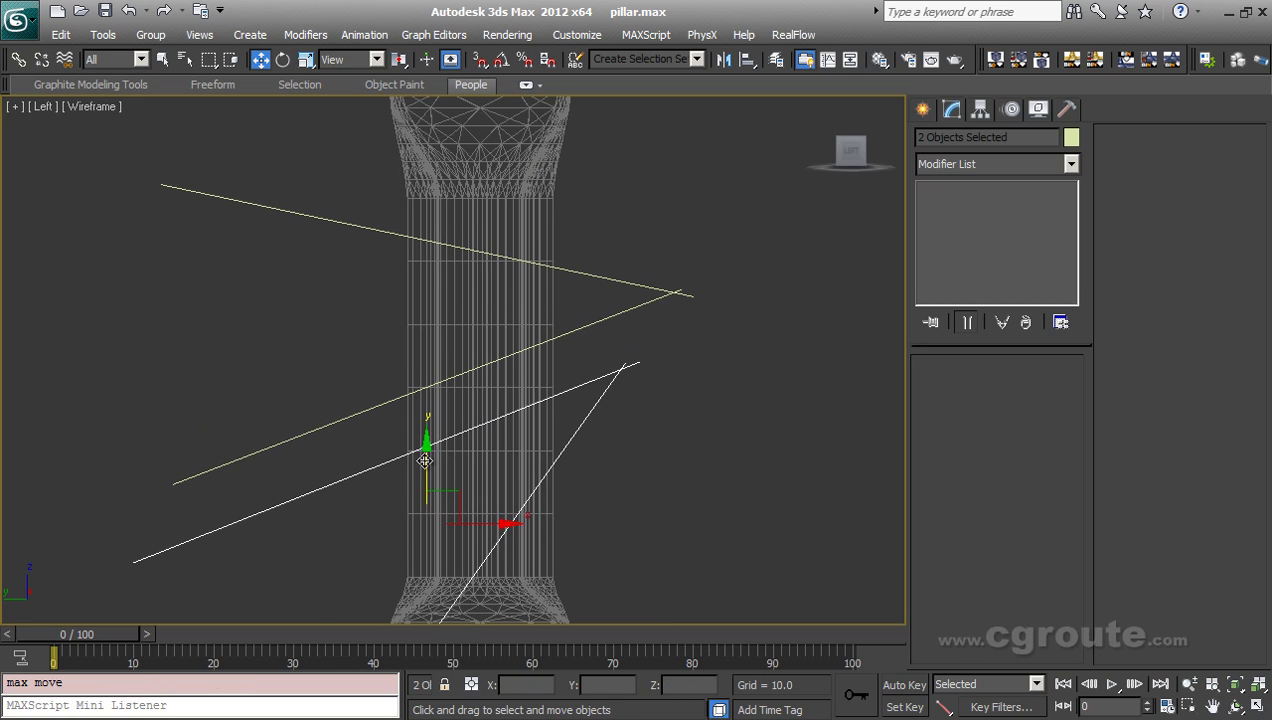
{"action": "left_click_drag", "start_coordinate": [425, 461], "coordinate": [412, 298], "text": "shift"}
{"action": "left_click", "coordinate": [650, 455]}
{"action": "middle_click_drag", "start_coordinate": [545, 383], "coordinate": [548, 413]}
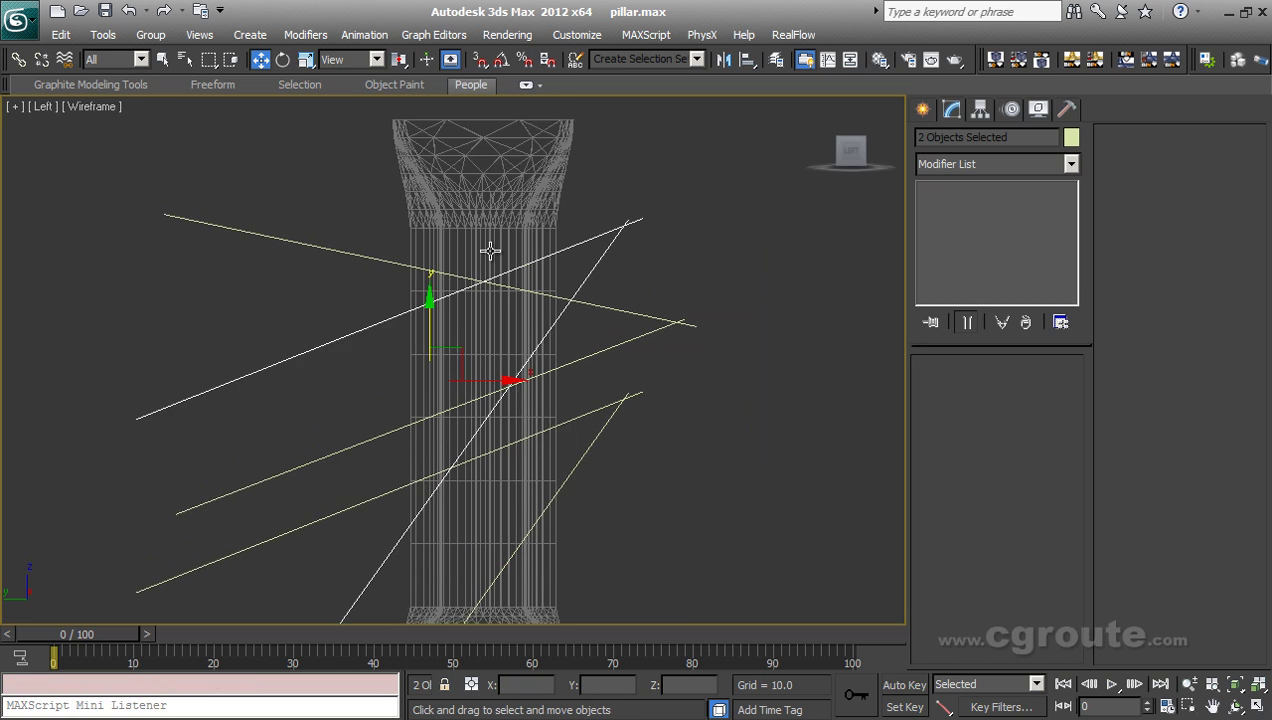
Rotate the newly copied pair of planes clockwise and clone it up to the pillar's top.
{"action": "key", "text": "e"}
{"action": "mouse_move", "coordinate": [473, 320]}
{"action": "left_mouse_down"}
{"action": "mouse_move", "coordinate": [569, 455]}
{"action": "mouse_move", "coordinate": [568, 439]}
{"action": "left_mouse_up"}
{"action": "key", "text": "w"}
{"action": "middle_click_drag", "start_coordinate": [568, 439], "coordinate": [565, 485]}
{"action": "mouse_move", "coordinate": [423, 342]}
{"action": "left_mouse_down", "text": "shift"}
{"action": "mouse_move", "coordinate": [425, 180]}
{"action": "mouse_move", "coordinate": [450, 125]}
{"action": "mouse_move", "coordinate": [451, 68]}
{"action": "mouse_move", "coordinate": [451, 102]}
{"action": "left_mouse_up", "text": "shift"}
{"action": "left_click", "coordinate": [636, 448]}
Rotate the top pair of planes counter-clockwise and lower it slightly over the pillar's flared top.
{"action": "key", "text": "e"}
{"action": "key", "text": "w"}
{"action": "mouse_move", "coordinate": [425, 166]}
{"action": "left_mouse_down"}
{"action": "mouse_move", "coordinate": [425, 206]}
{"action": "mouse_move", "coordinate": [425, 186]}
{"action": "left_mouse_up"}
Clone the topmost slanted plane in the Left view down to the middle of the pillar's shaft.
{"action": "middle_click_drag", "start_coordinate": [518, 398], "coordinate": [523, 312]}
{"action": "scroll", "coordinate": [571, 463], "scroll_direction": "down", "scroll_amount": 2}
{"action": "key", "text": "alt+w"}
{"action": "middle_click_drag", "start_coordinate": [500, 397], "coordinate": [510, 515]}
{"action": "scroll", "coordinate": [505, 480], "scroll_direction": "up", "scroll_amount": 4}
{"action": "scroll", "coordinate": [512, 463], "scroll_direction": "down", "scroll_amount": 5}
{"action": "scroll", "coordinate": [512, 463], "scroll_direction": "up", "scroll_amount": 2}
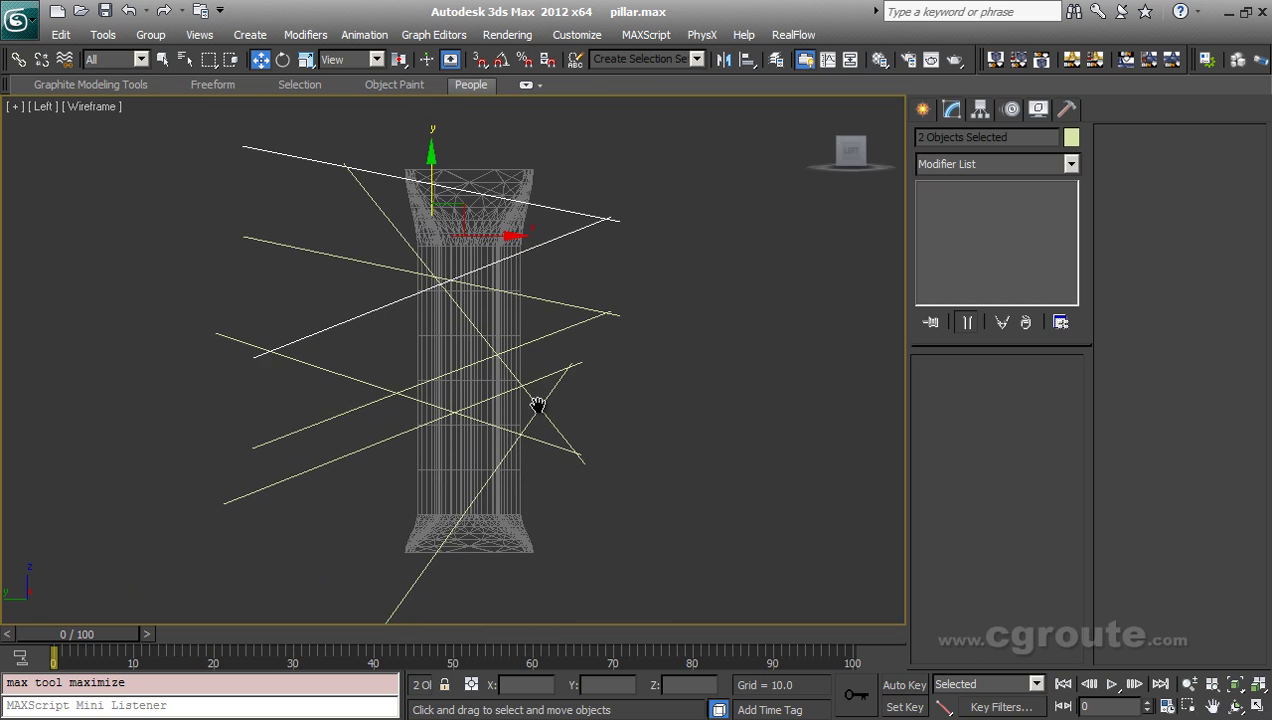
{"action": "left_click", "coordinate": [583, 211]}
{"action": "middle_click_drag", "start_coordinate": [568, 243], "coordinate": [577, 301]}
{"action": "key", "text": "w"}
{"action": "left_click_drag", "start_coordinate": [460, 228], "coordinate": [502, 362], "text": "shift"}
{"action": "left_click", "coordinate": [654, 453]}
{"action": "left_click", "coordinate": [638, 452]}
Rotate the copied plane upright along the pillar's shaft and scale it vertically so it extends past both ends.
{"action": "key", "text": "e"}
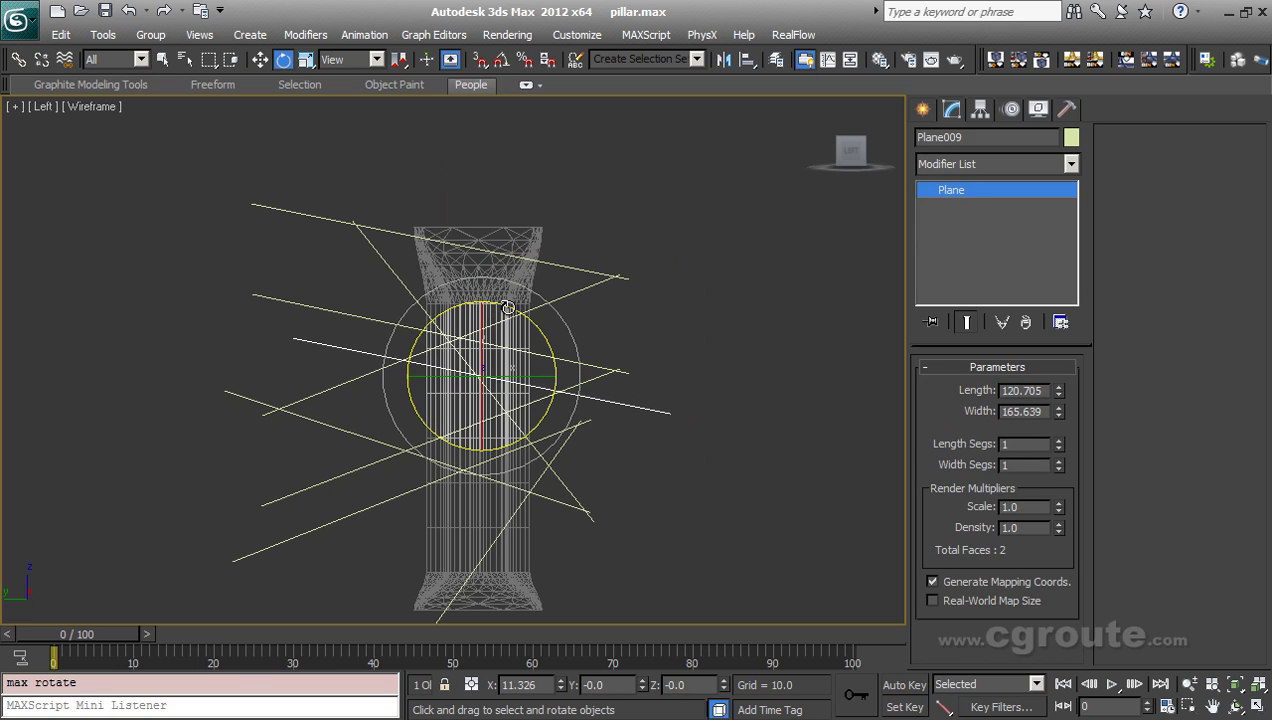
{"action": "left_click_drag", "start_coordinate": [509, 306], "coordinate": [610, 511]}
{"action": "key", "text": "w"}
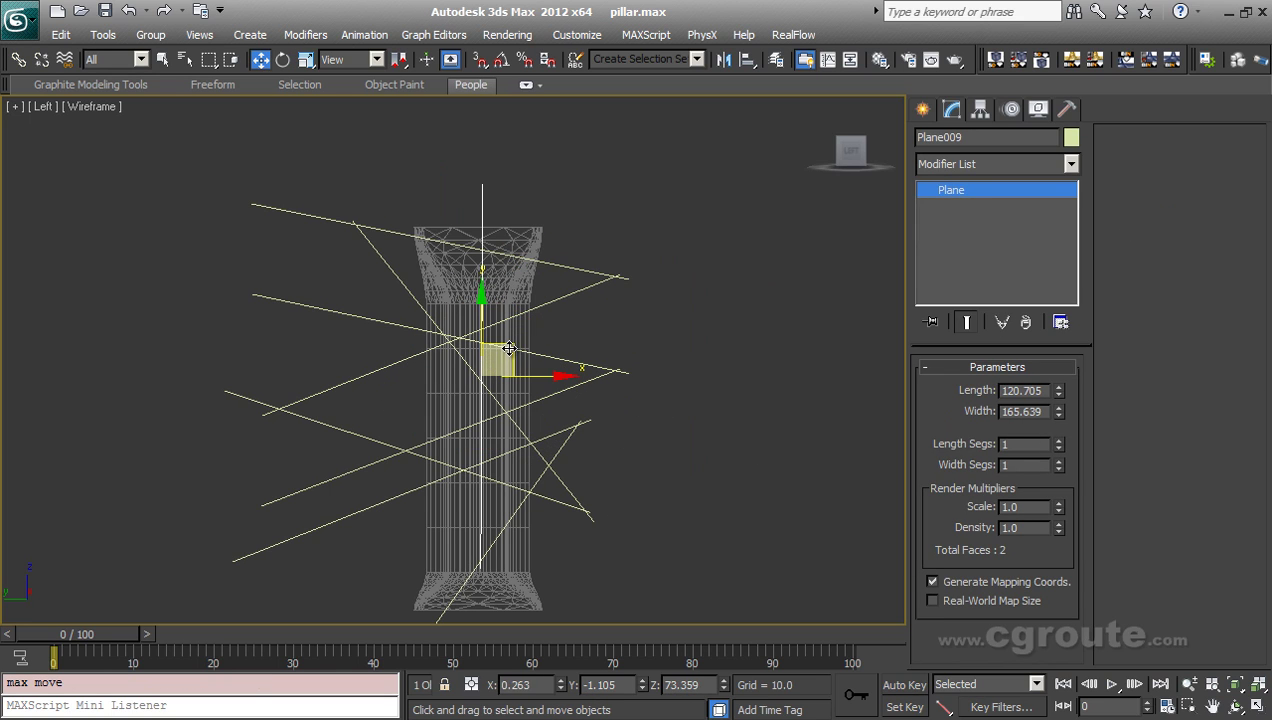
{"action": "left_click_drag", "start_coordinate": [507, 352], "coordinate": [506, 379]}
{"action": "key", "text": "r"}
{"action": "left_click_drag", "start_coordinate": [477, 312], "coordinate": [478, 285]}
{"action": "middle_click_drag", "start_coordinate": [544, 466], "coordinate": [522, 429]}
Clone the upright plane once with a clockwise rotation of about 26 degrees in the Left view.
{"action": "key", "text": "w"}
{"action": "key", "text": "e"}
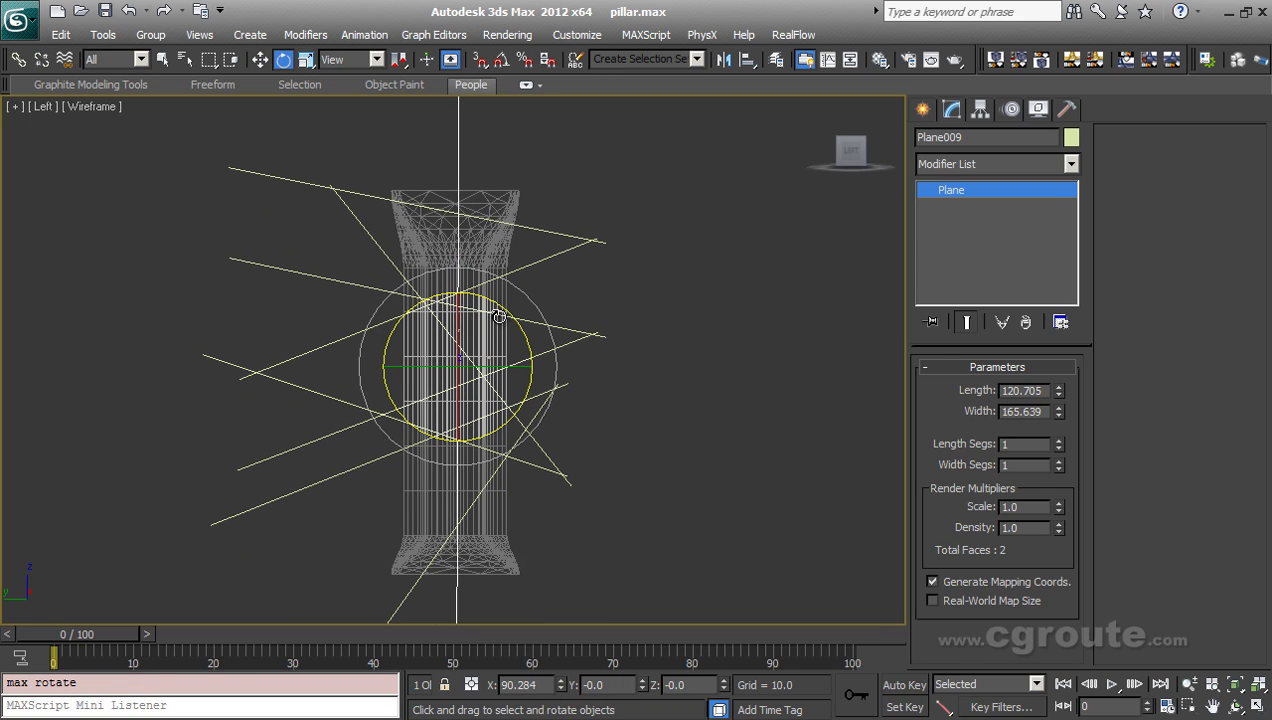
{"action": "mouse_move", "coordinate": [502, 313]}
{"action": "left_mouse_down", "text": "shift"}
{"action": "mouse_move", "coordinate": [466, 258]}
{"action": "mouse_move", "coordinate": [530, 320]}
{"action": "mouse_move", "coordinate": [556, 382]}
{"action": "left_mouse_up", "text": "shift"}
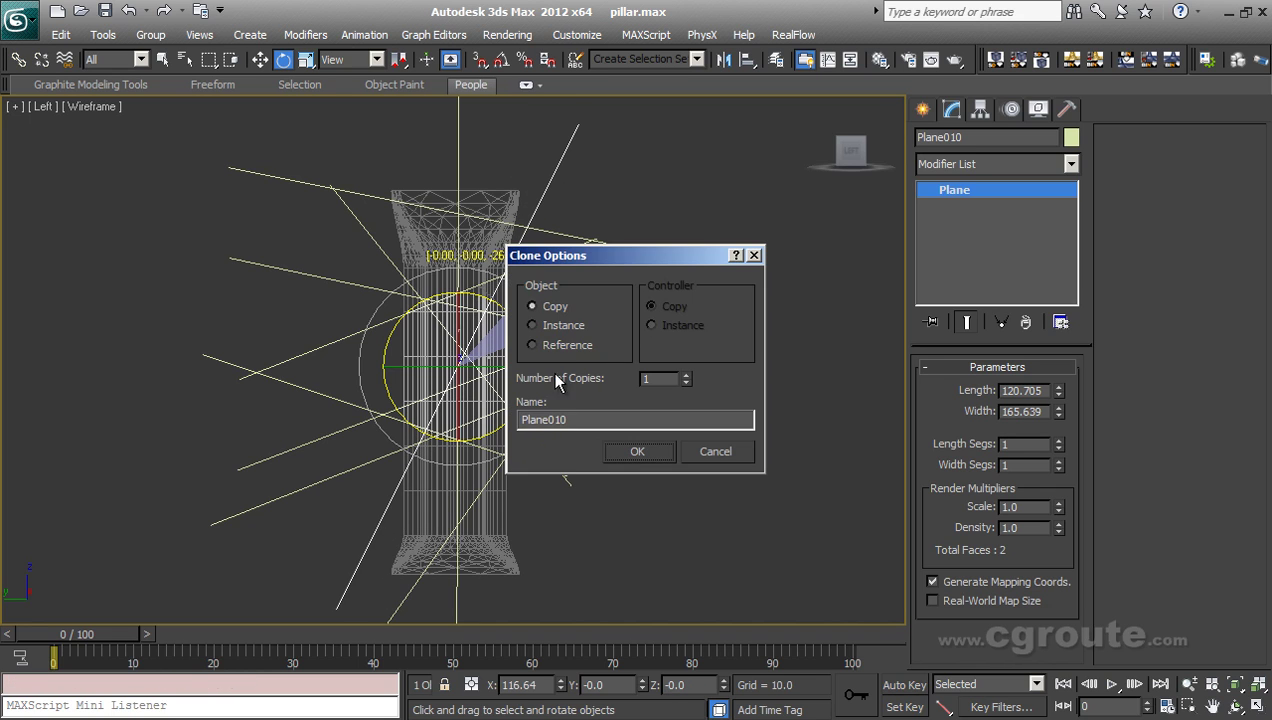
{"action": "left_click", "coordinate": [625, 457]}
Clone the lower plane that slopes down across the shaft to the pillar's base and rotate the copy slightly.
{"action": "middle_click_drag", "start_coordinate": [620, 520], "coordinate": [605, 437]}
{"action": "key", "text": "w"}
{"action": "left_click_drag", "start_coordinate": [390, 268], "coordinate": [393, 372]}
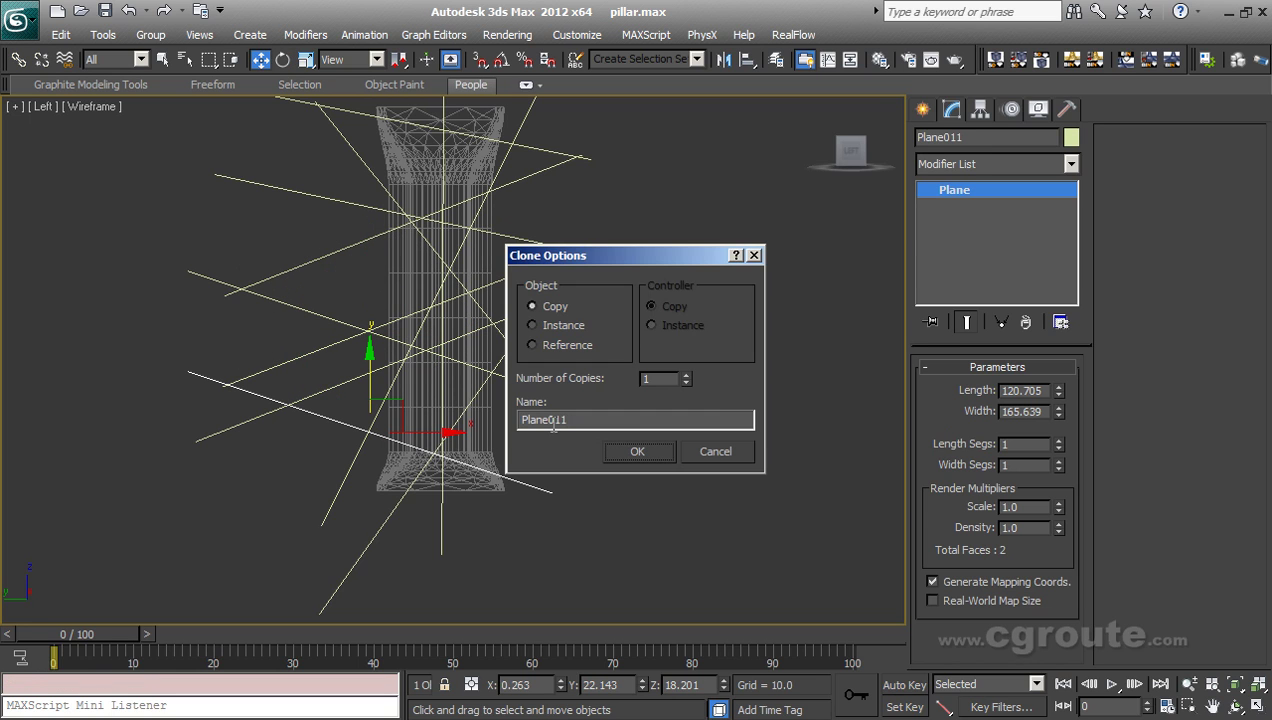
{"action": "left_click", "coordinate": [645, 452]}
{"action": "key", "text": "e"}
{"action": "left_click_drag", "start_coordinate": [425, 384], "coordinate": [440, 410]}
{"action": "key", "text": "w"}
Check the plane arrangement around the pillar in the Perspective view and select the topmost plane, Plane007.
{"action": "key", "text": "alt+w"}
{"action": "right_click", "coordinate": [629, 559]}
{"action": "key", "text": "alt+w"}
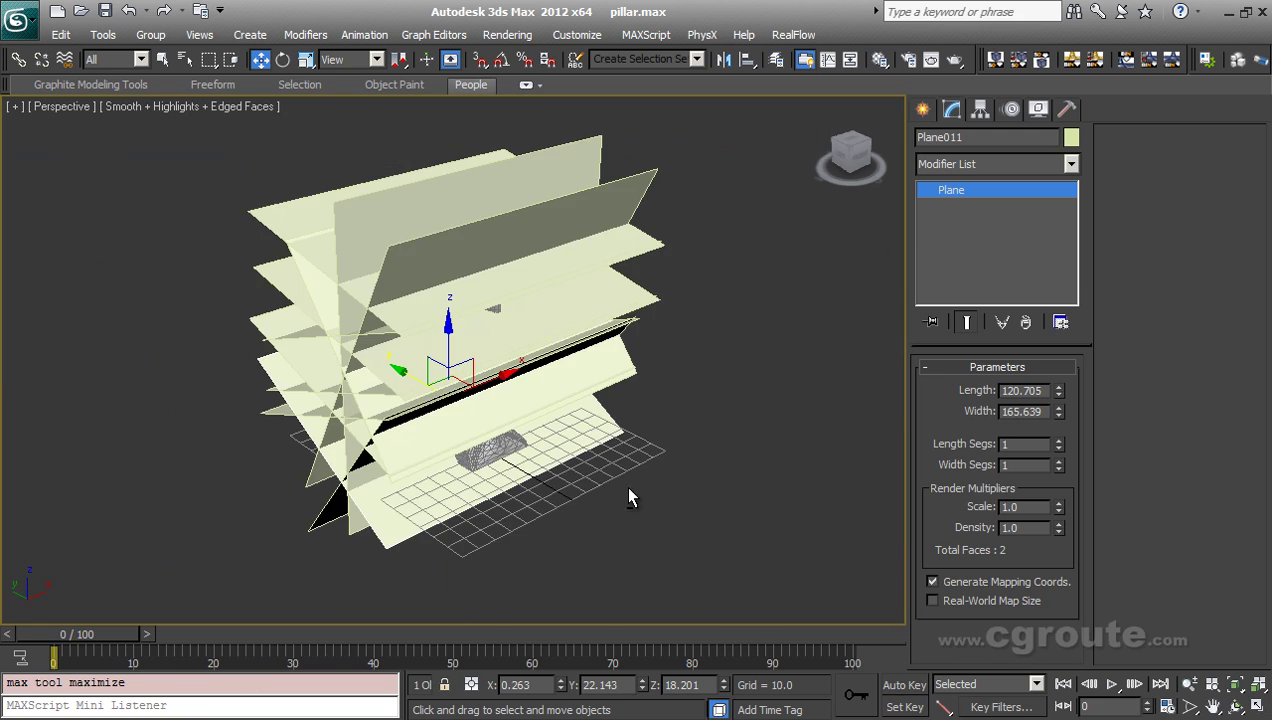
{"action": "mouse_move", "coordinate": [643, 497]}
{"action": "middle_mouse_down", "text": "alt"}
{"action": "mouse_move", "coordinate": [581, 487]}
{"action": "mouse_move", "coordinate": [636, 467]}
{"action": "mouse_move", "coordinate": [562, 391]}
{"action": "mouse_move", "coordinate": [485, 398]}
{"action": "middle_mouse_up", "text": "alt"}
{"action": "left_click", "coordinate": [162, 59]}
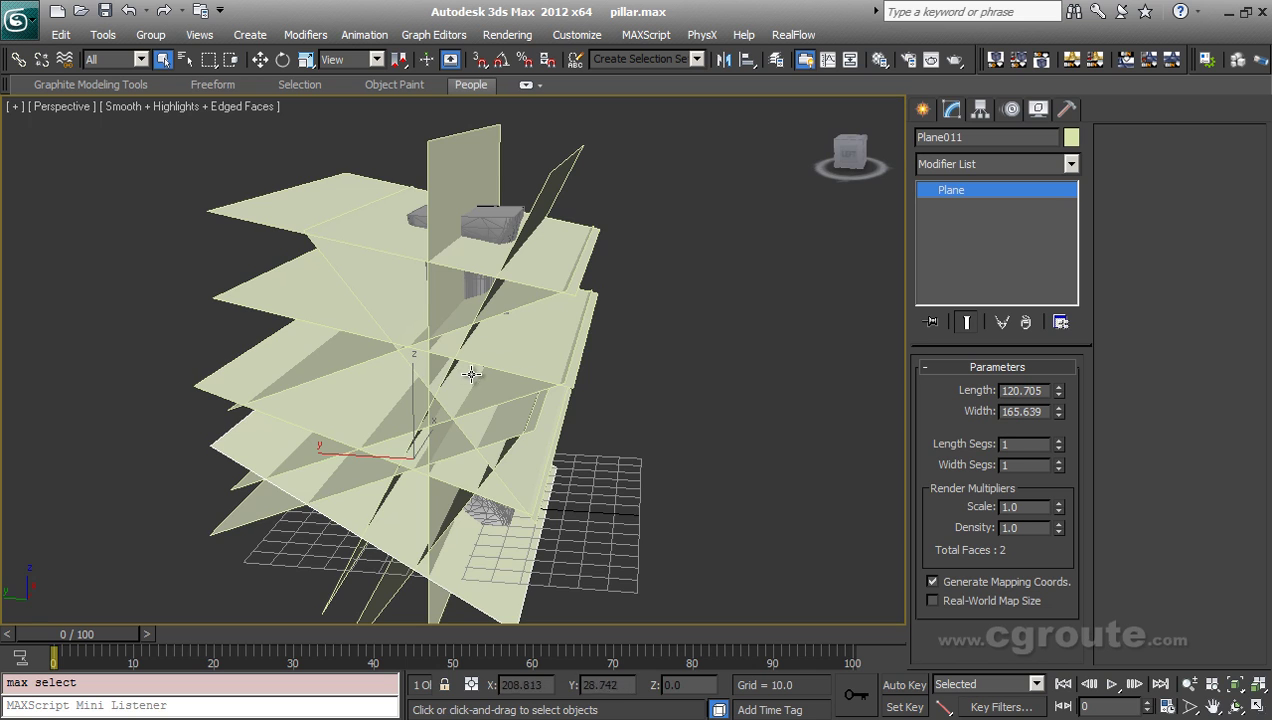
{"action": "middle_click_drag", "start_coordinate": [544, 365], "coordinate": [595, 371], "text": "alt"}
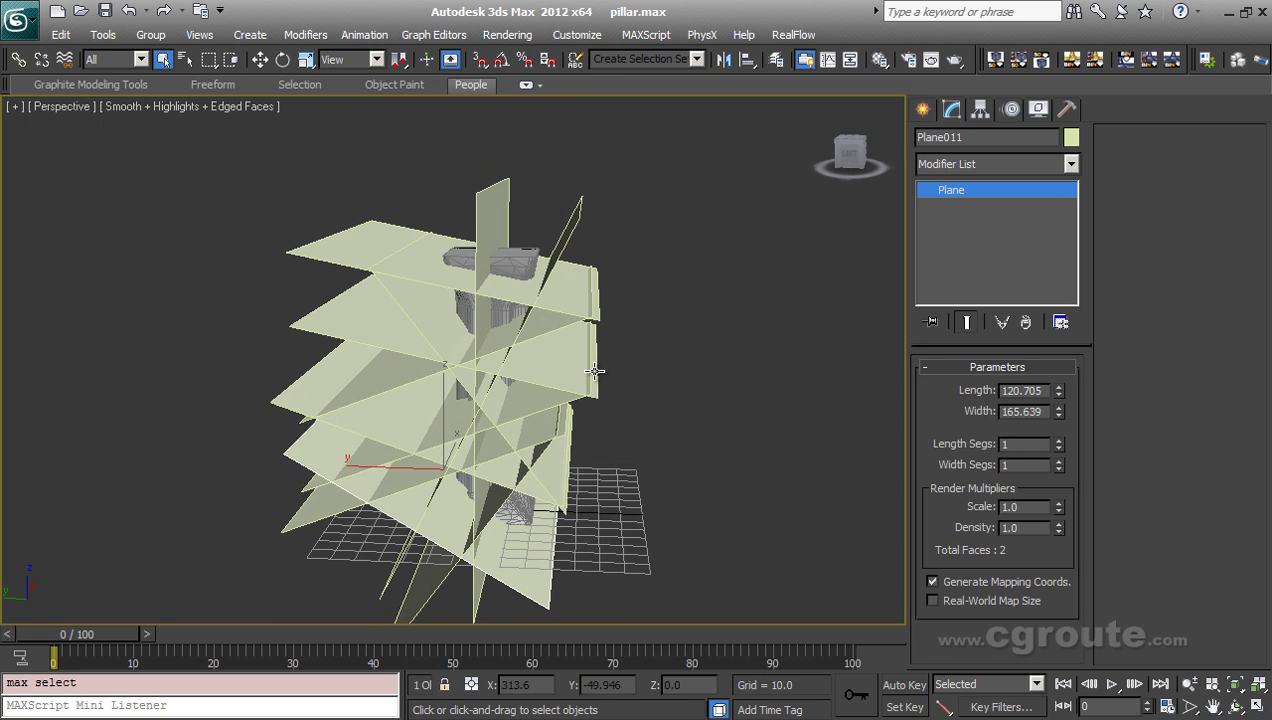
{"action": "left_click", "coordinate": [767, 244]}
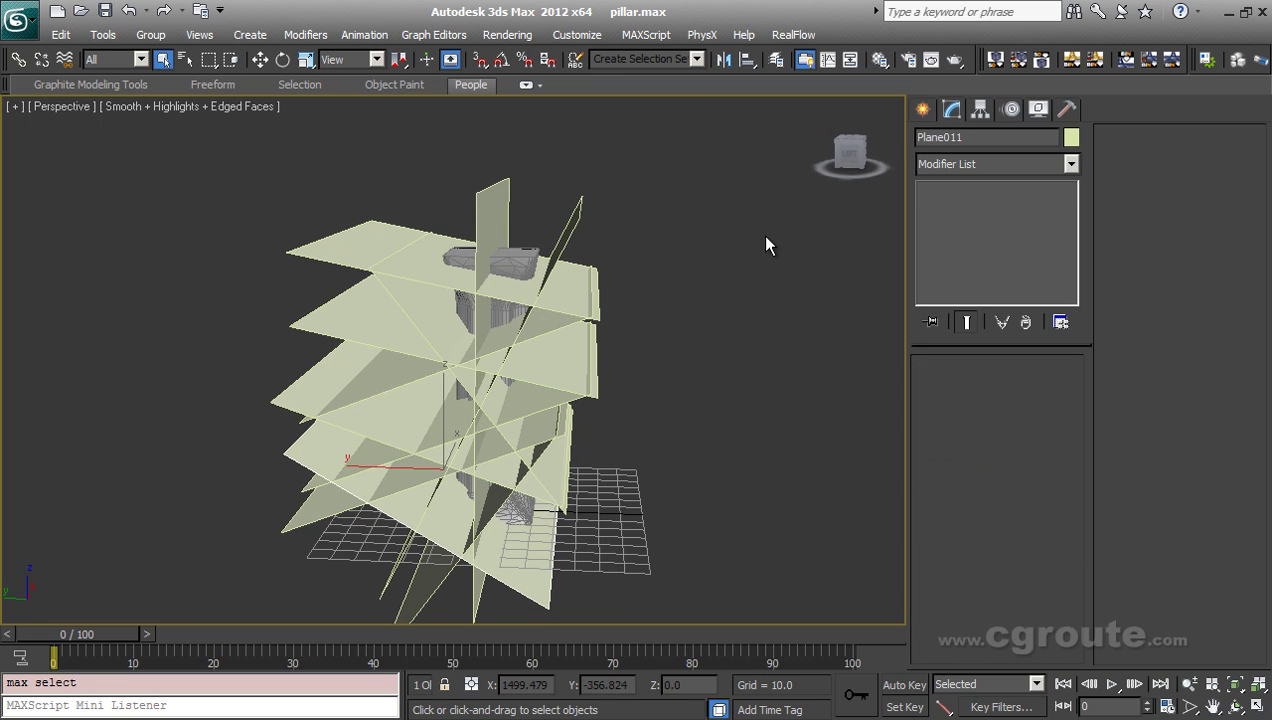
{"action": "left_click", "coordinate": [354, 240]}
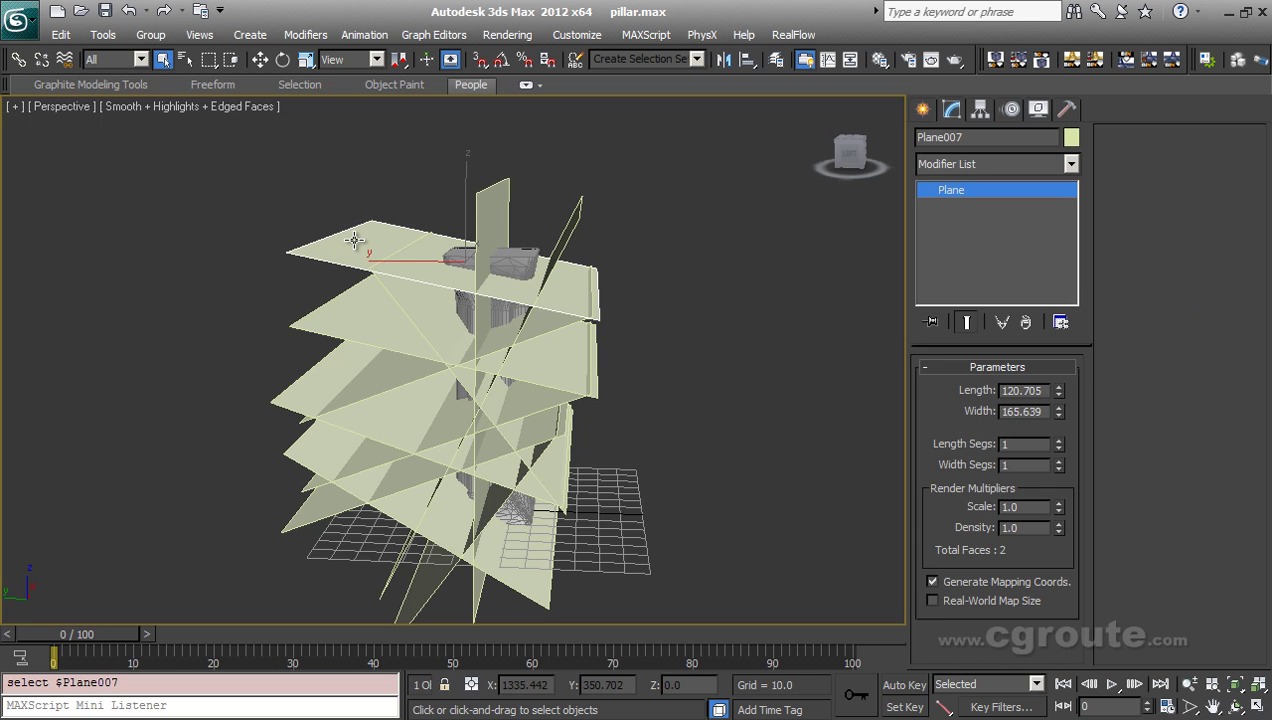
Create a ProCutter compound object from Plane007 with Stock Inside Cutter, Auto Extract Mesh and Explode By Elements enabled.
{"action": "left_click", "coordinate": [922, 109]}
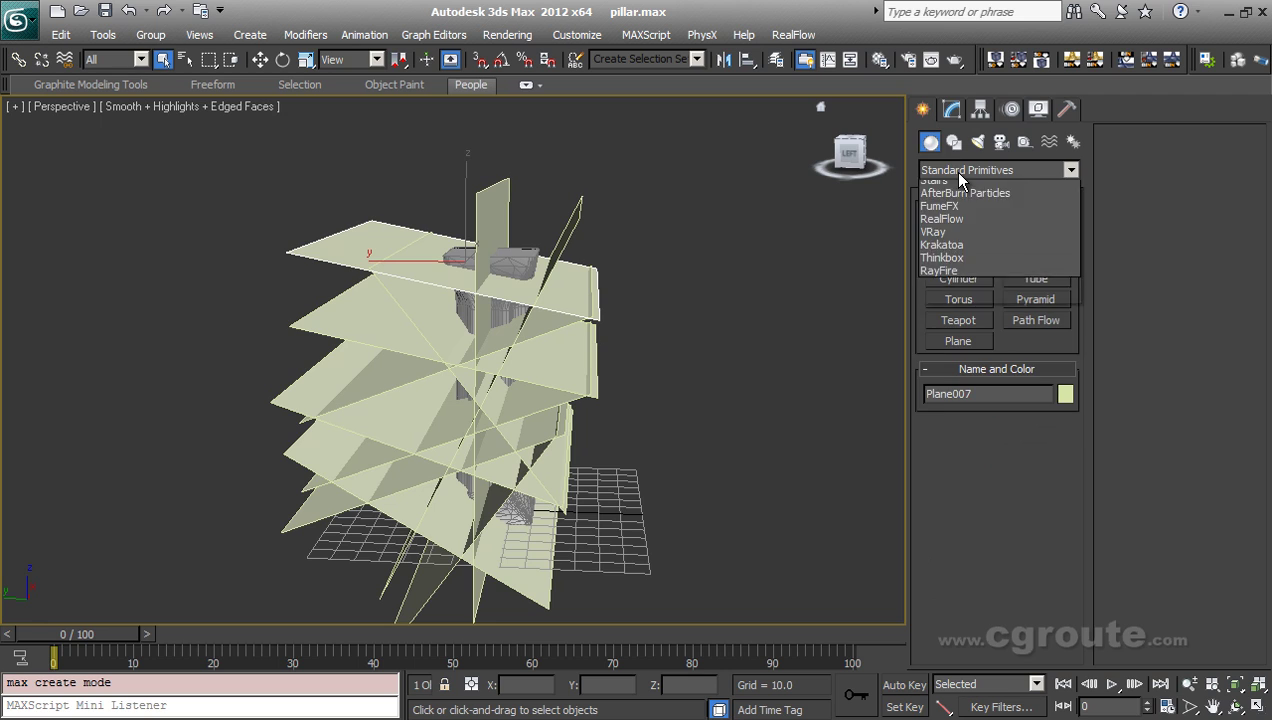
{"action": "left_click", "coordinate": [959, 174]}
{"action": "left_click", "coordinate": [965, 213]}
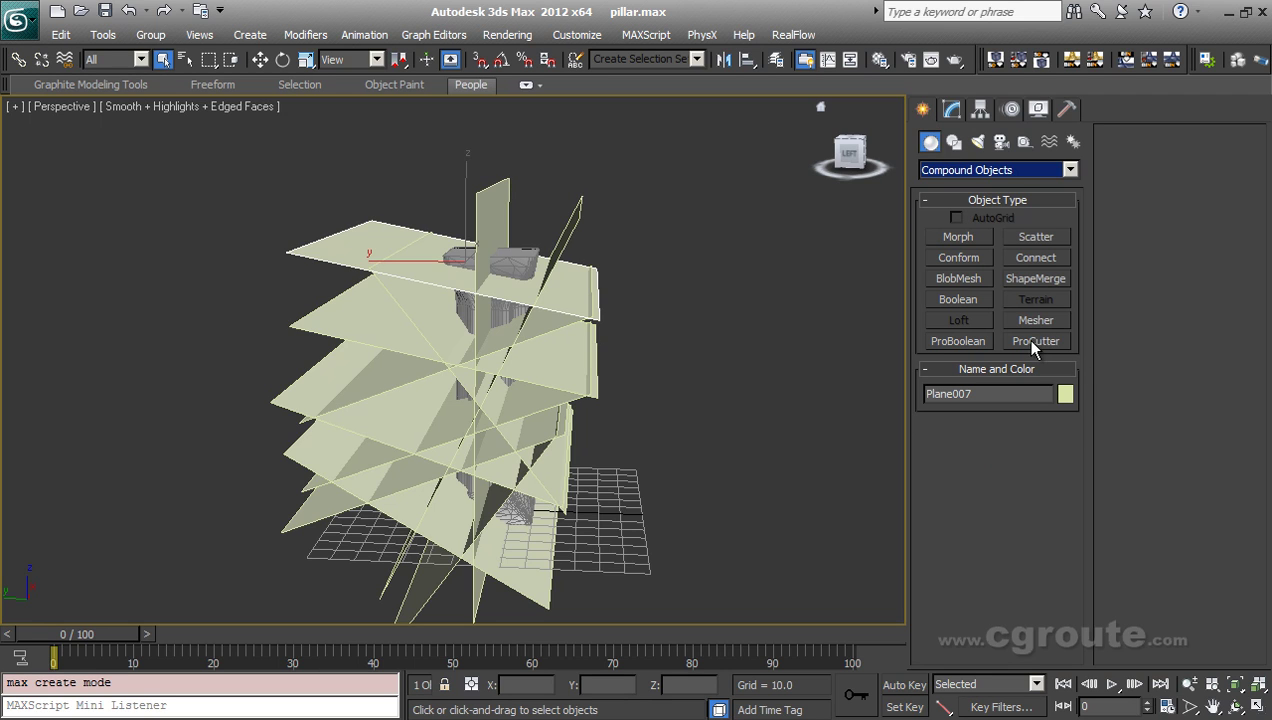
{"action": "left_click", "coordinate": [1033, 341]}
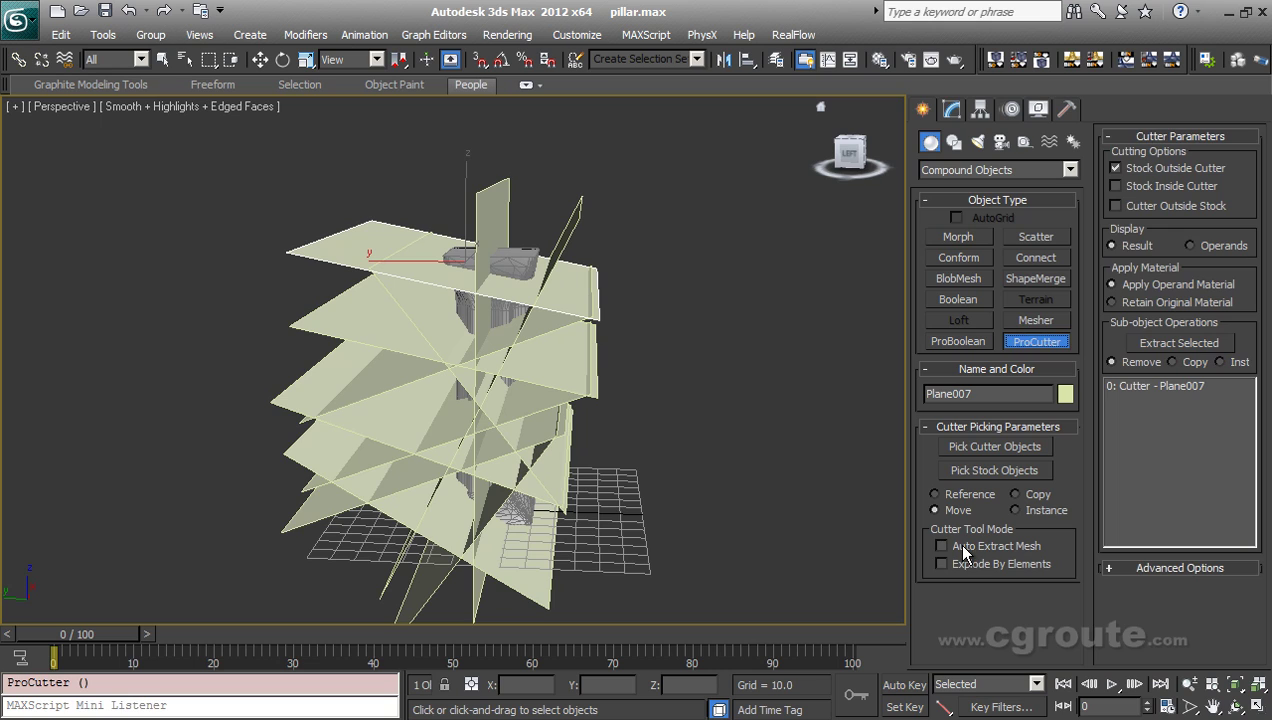
{"action": "left_click", "coordinate": [1146, 186]}
Add all remaining planes as cutter objects by name, filtering the object list with "pl".
{"action": "left_click", "coordinate": [186, 59]}
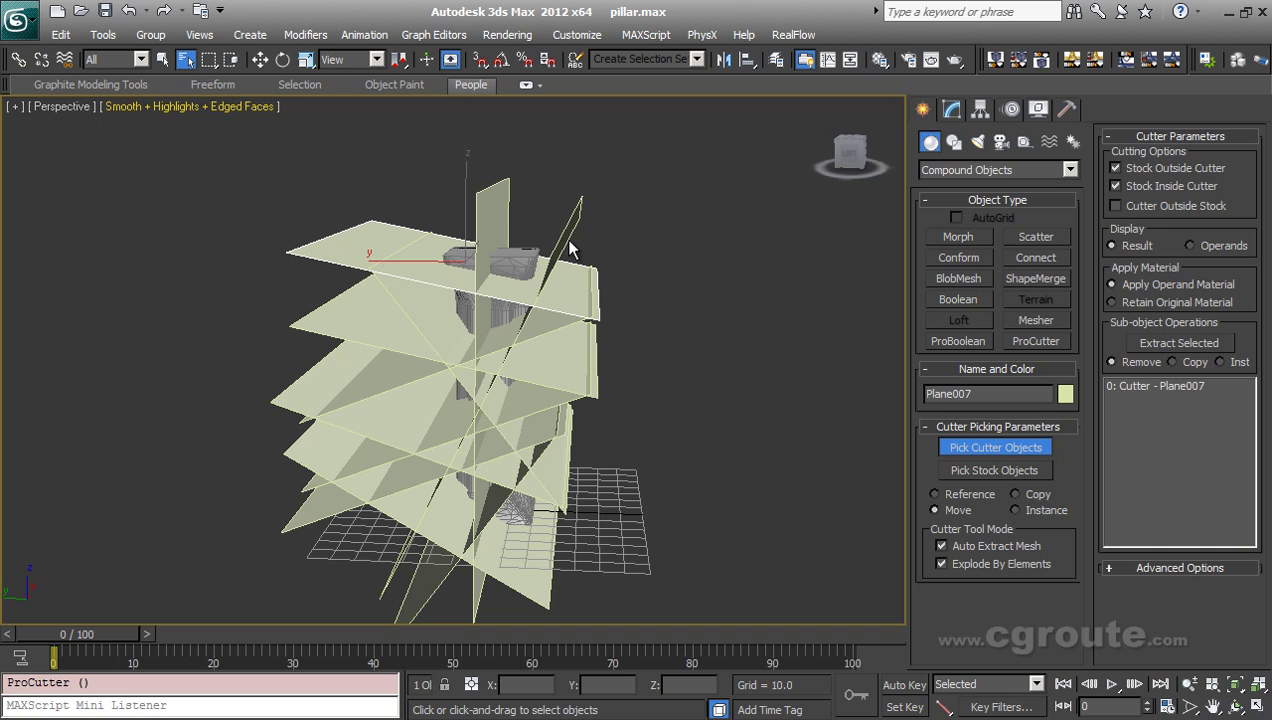
{"action": "key", "text": "h"}
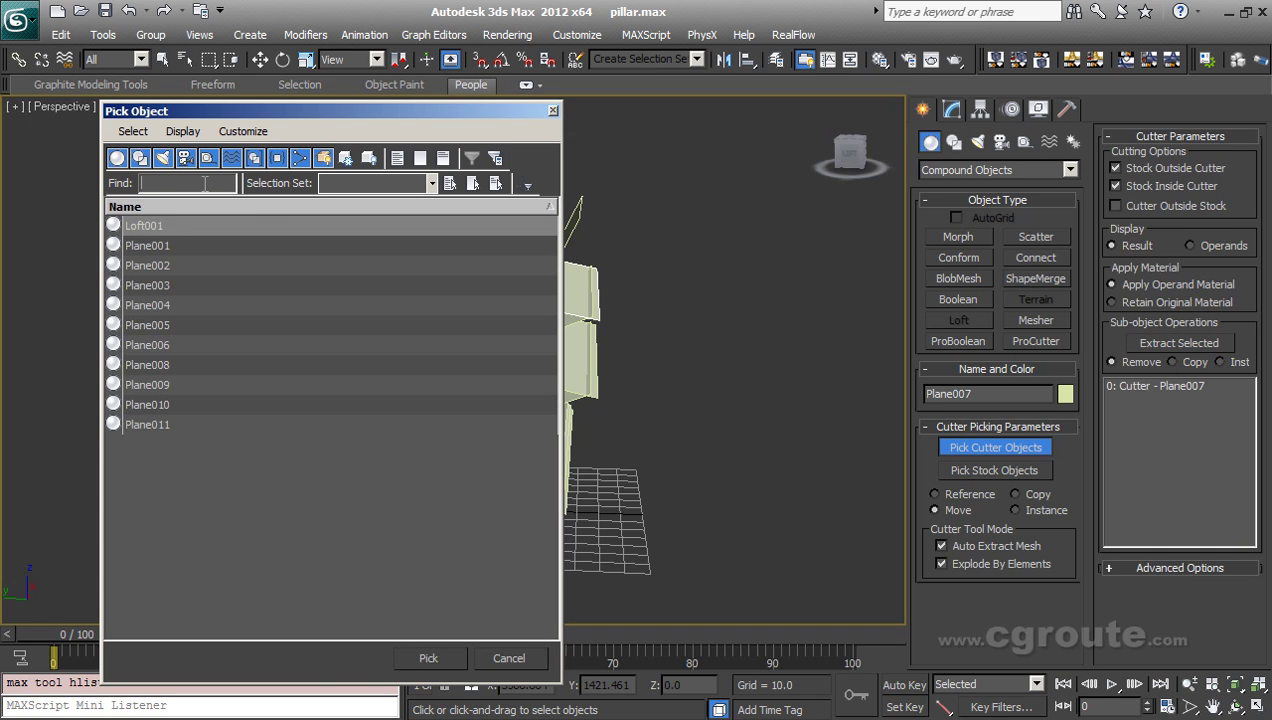
{"action": "type", "text": "pl"}
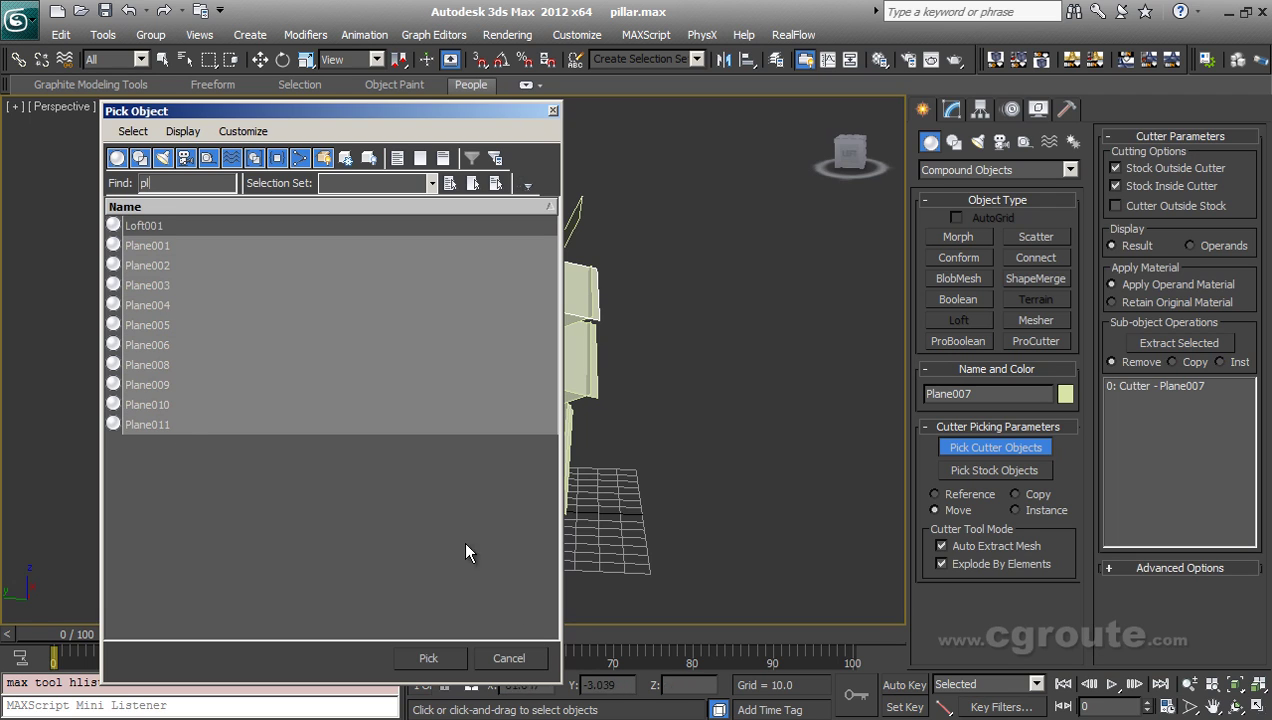
{"action": "left_click", "coordinate": [440, 658]}
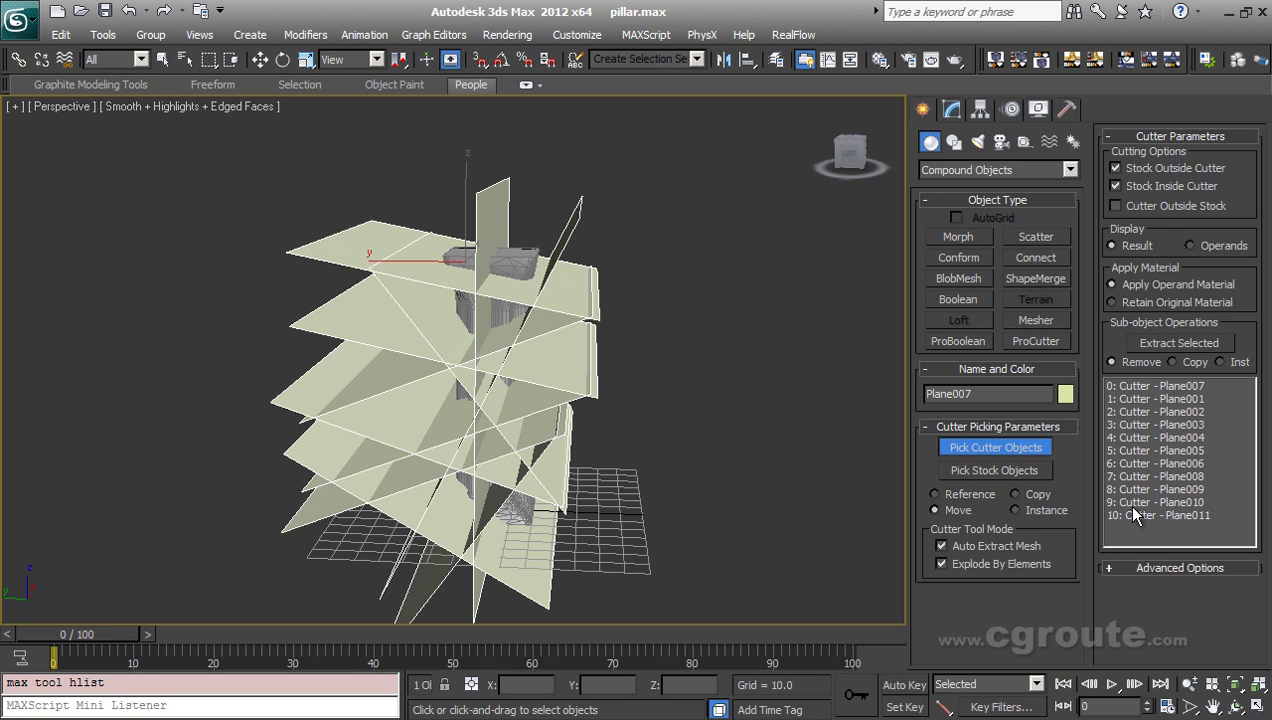
Pick the pillar, Loft001, as the ProCutter's stock object.
{"action": "left_click", "coordinate": [985, 470]}
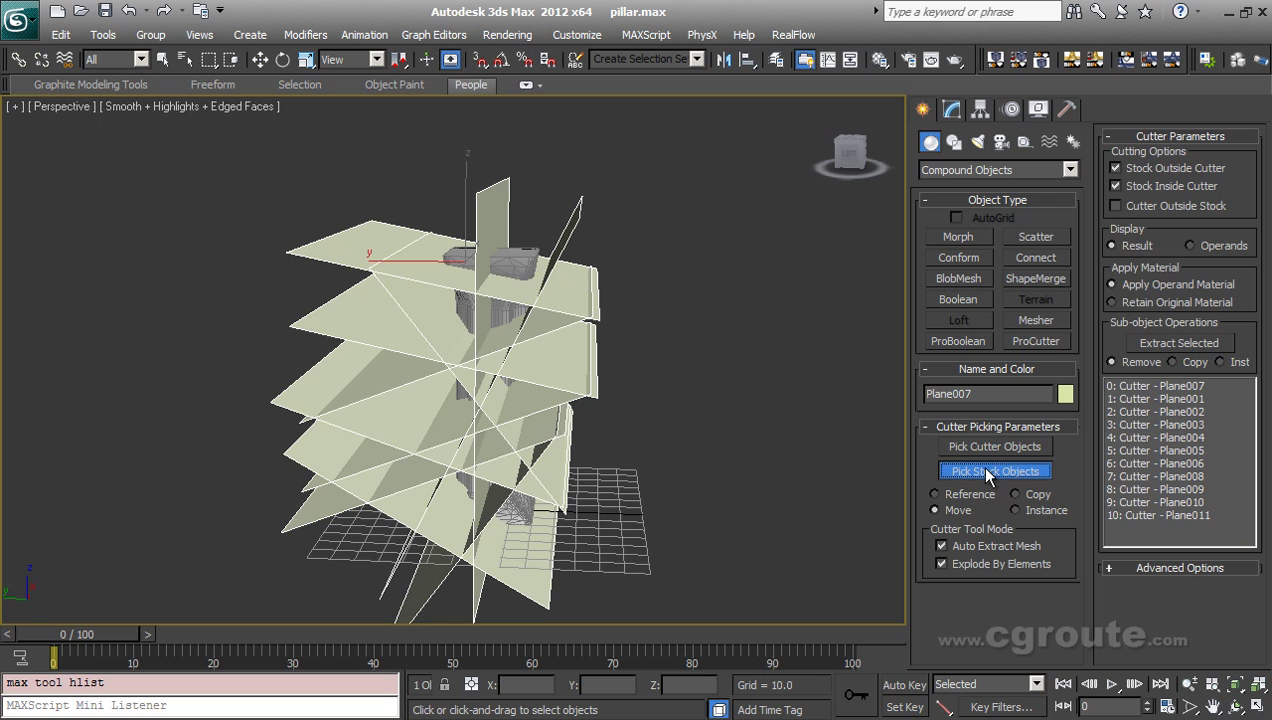
{"action": "left_click", "coordinate": [553, 310]}
{"action": "scroll", "coordinate": [553, 310], "scroll_direction": "up", "scroll_amount": 3}
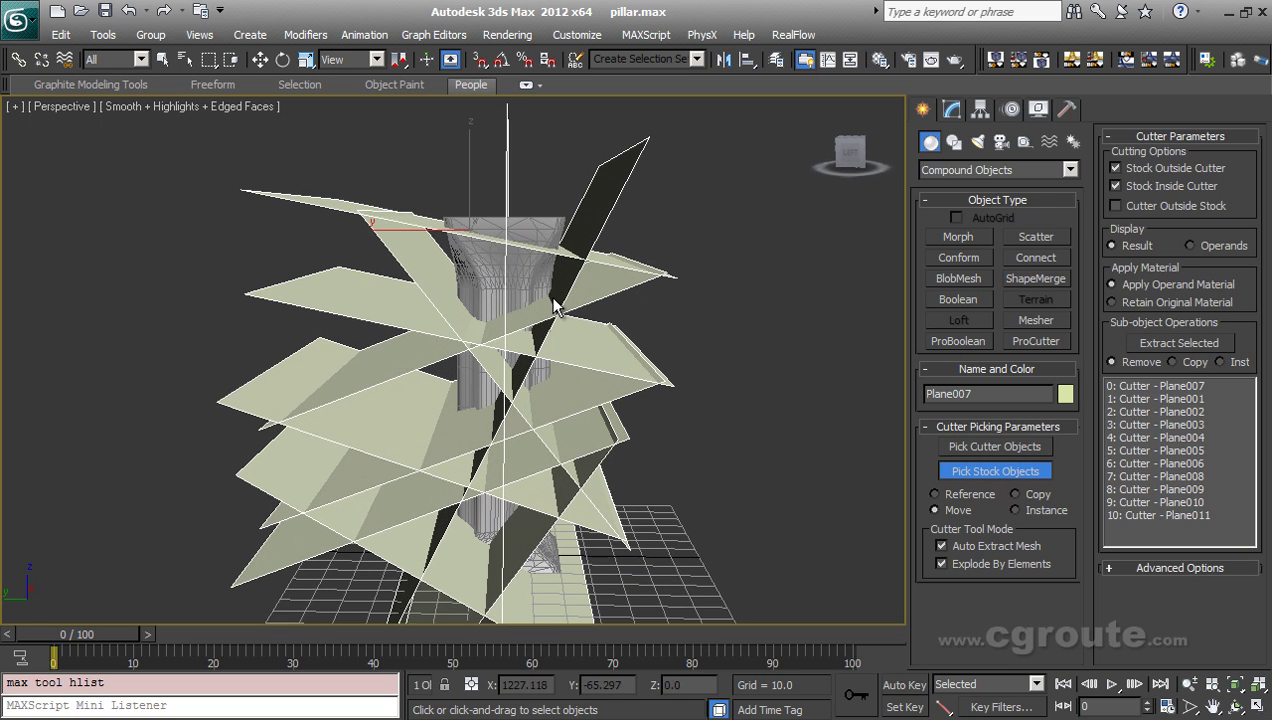
{"action": "left_click", "coordinate": [548, 225]}
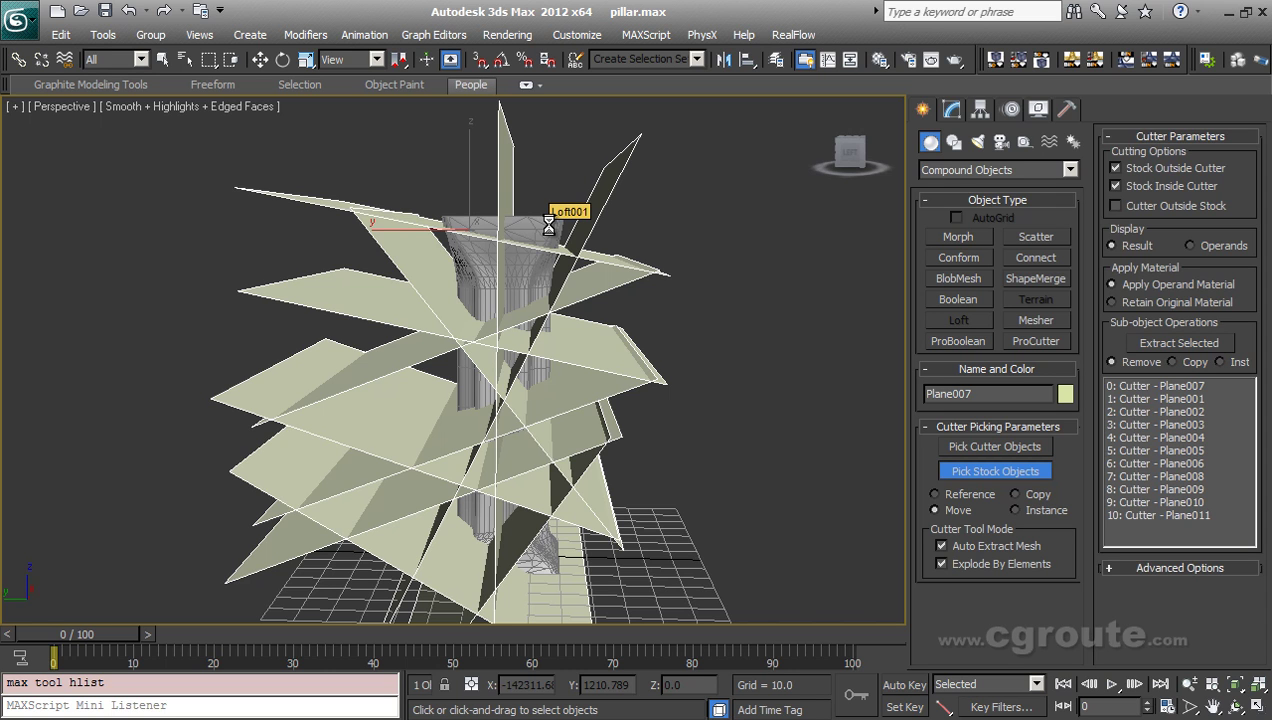
Undo the last change and delete the leftover cutter planes around the fractured pillar.
{"action": "mouse_move", "coordinate": [651, 336]}
{"action": "middle_mouse_down", "text": "alt"}
{"action": "mouse_move", "coordinate": [602, 374]}
{"action": "mouse_move", "coordinate": [610, 306]}
{"action": "mouse_move", "coordinate": [626, 307]}
{"action": "mouse_move", "coordinate": [576, 327]}
{"action": "mouse_move", "coordinate": [645, 327]}
{"action": "middle_mouse_up", "text": "alt"}
{"action": "scroll", "coordinate": [602, 374], "scroll_direction": "up", "scroll_amount": 2}
{"action": "key", "text": "ctrl+z"}
{"action": "key", "text": "alt+w"}
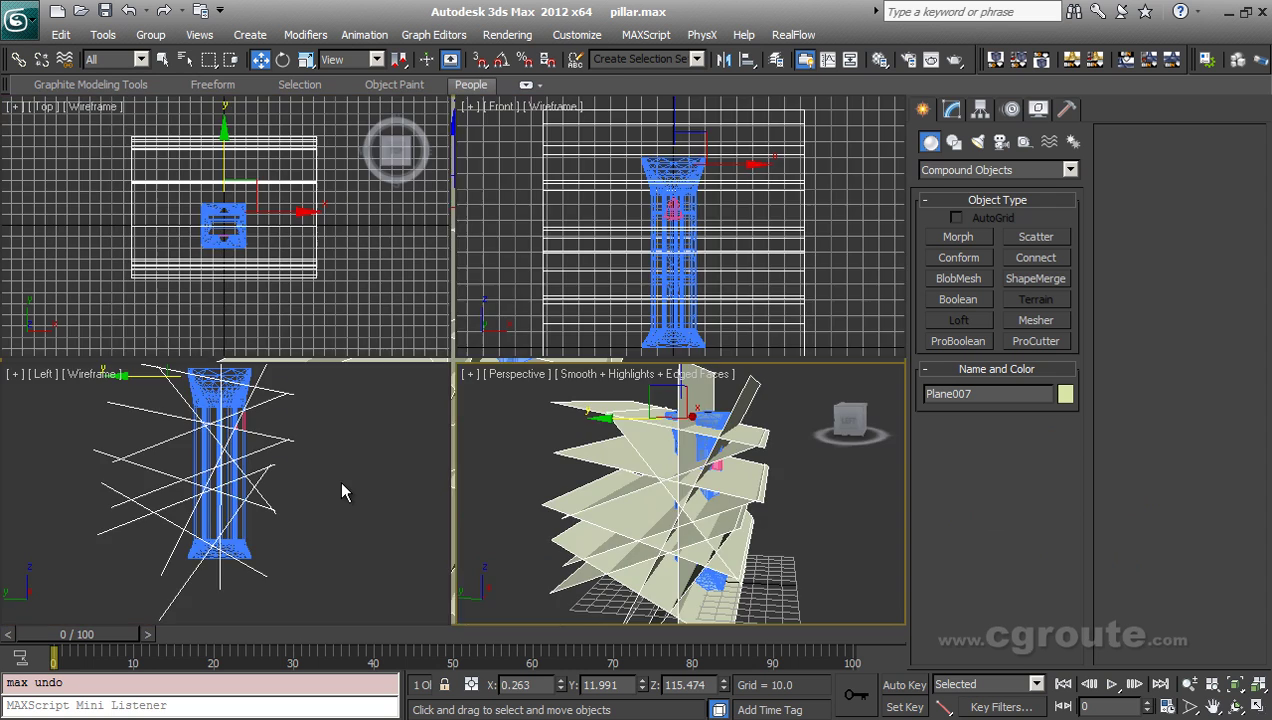
{"action": "key", "text": "alt+w"}
{"action": "scroll", "coordinate": [574, 341], "scroll_direction": "down", "scroll_amount": 2}
{"action": "left_click_drag", "start_coordinate": [247, 174], "coordinate": [418, 630]}
{"action": "key", "text": "Delete"}
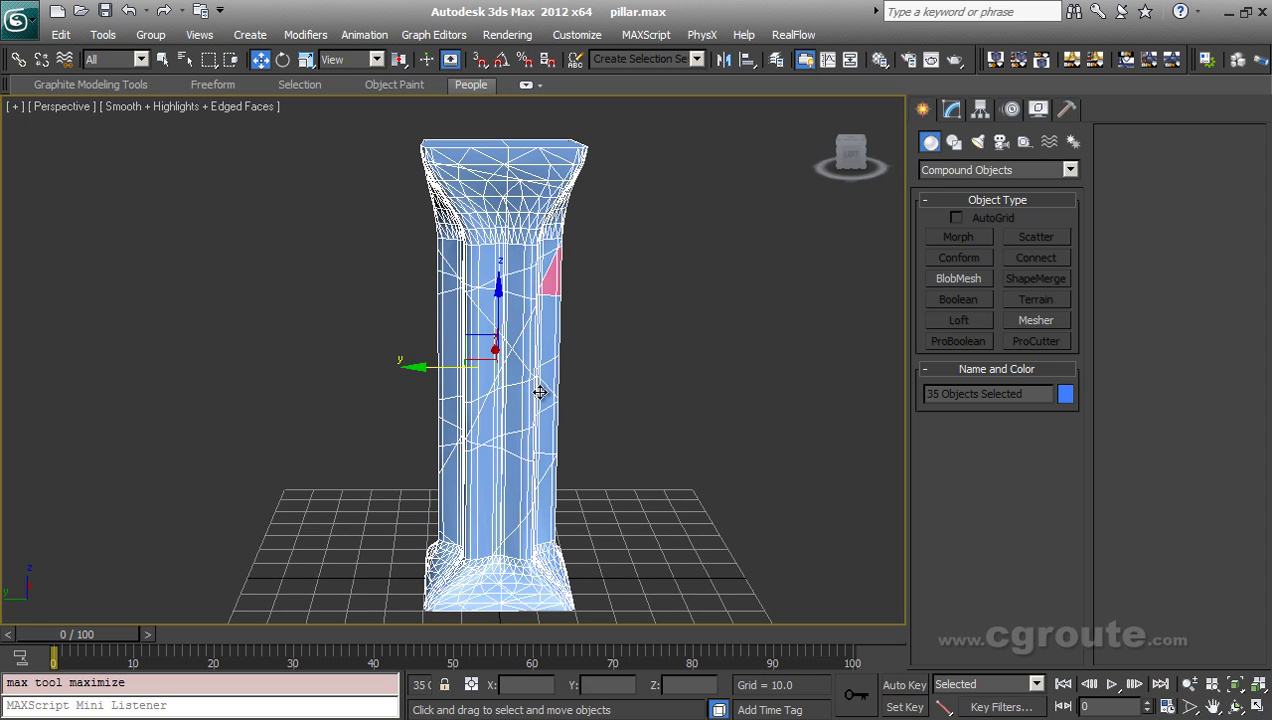
Pull a piece from the middle of the shaft out along the Y axis to check the cut, and undo the move.
{"action": "left_click", "coordinate": [470, 335]}
{"action": "left_click_drag", "start_coordinate": [368, 160], "coordinate": [145, 160]}
{"action": "middle_click_drag", "start_coordinate": [290, 385], "coordinate": [463, 417], "text": "alt"}
{"action": "key", "text": "ctrl+z"}
{"action": "middle_click_drag", "start_coordinate": [555, 392], "coordinate": [535, 402], "text": "alt"}
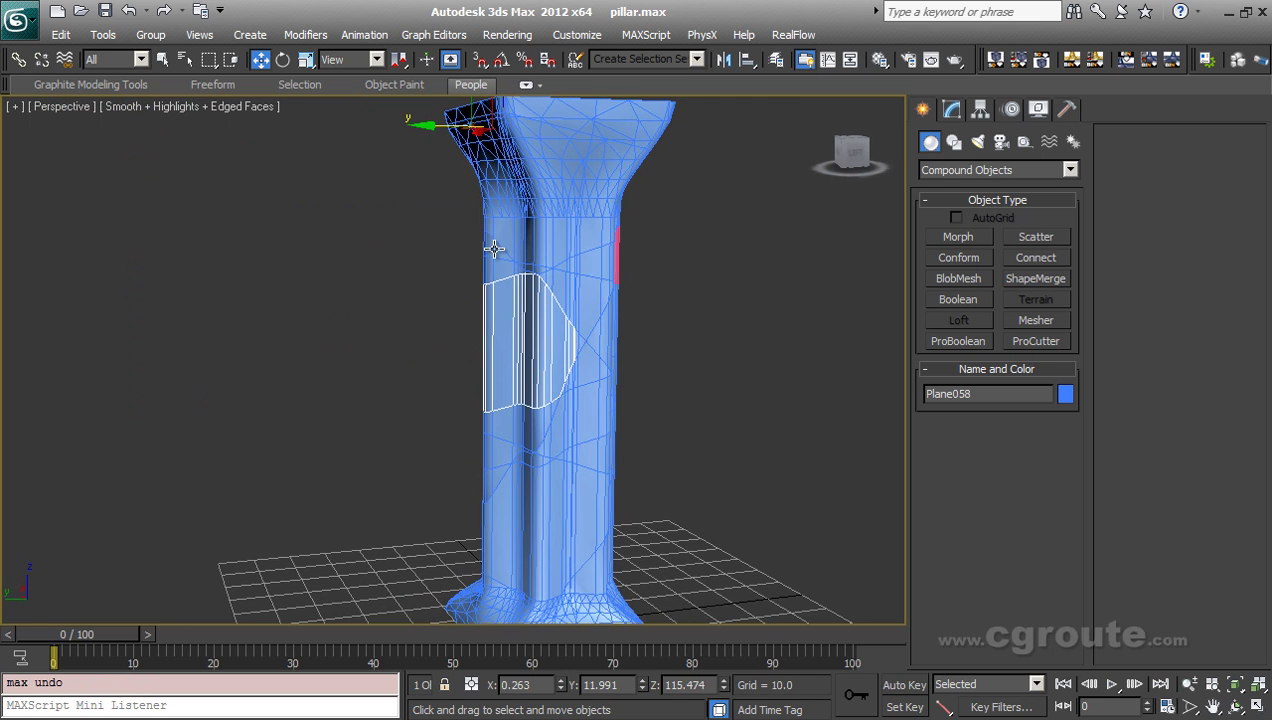
Move the small edge piece near the top of the shaft out along the Y axis as a test, undoing each move.
{"action": "left_click", "coordinate": [494, 248]}
{"action": "middle_click_drag", "start_coordinate": [514, 307], "coordinate": [494, 300], "text": "alt"}
{"action": "key", "text": "w"}
{"action": "left_click_drag", "start_coordinate": [437, 126], "coordinate": [282, 126]}
{"action": "mouse_move", "coordinate": [440, 320]}
{"action": "middle_mouse_down", "text": "alt"}
{"action": "mouse_move", "coordinate": [454, 341]}
{"action": "mouse_move", "coordinate": [412, 380]}
{"action": "mouse_move", "coordinate": [502, 339]}
{"action": "mouse_move", "coordinate": [459, 326]}
{"action": "middle_mouse_up", "text": "alt"}
{"action": "key", "text": "ctrl+z"}
{"action": "scroll", "coordinate": [511, 372], "scroll_direction": "down", "scroll_amount": 4}
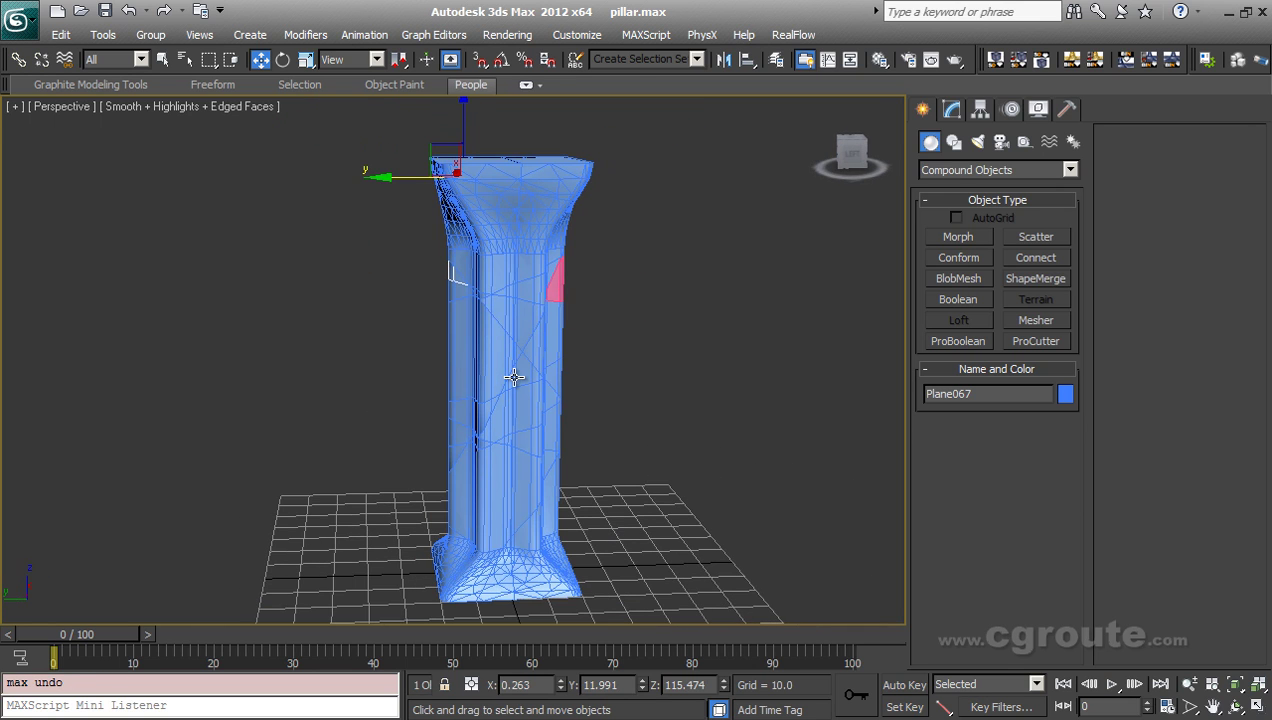
{"action": "middle_click_drag", "start_coordinate": [524, 371], "coordinate": [524, 378], "text": "alt"}
{"action": "left_click_drag", "start_coordinate": [397, 171], "coordinate": [331, 184]}
{"action": "key", "text": "ctrl+z"}
Select all the pillar pieces and give them the same grey object color from the custom colors.
{"action": "left_click", "coordinate": [559, 283]}
{"action": "left_click_drag", "start_coordinate": [348, 106], "coordinate": [780, 625]}
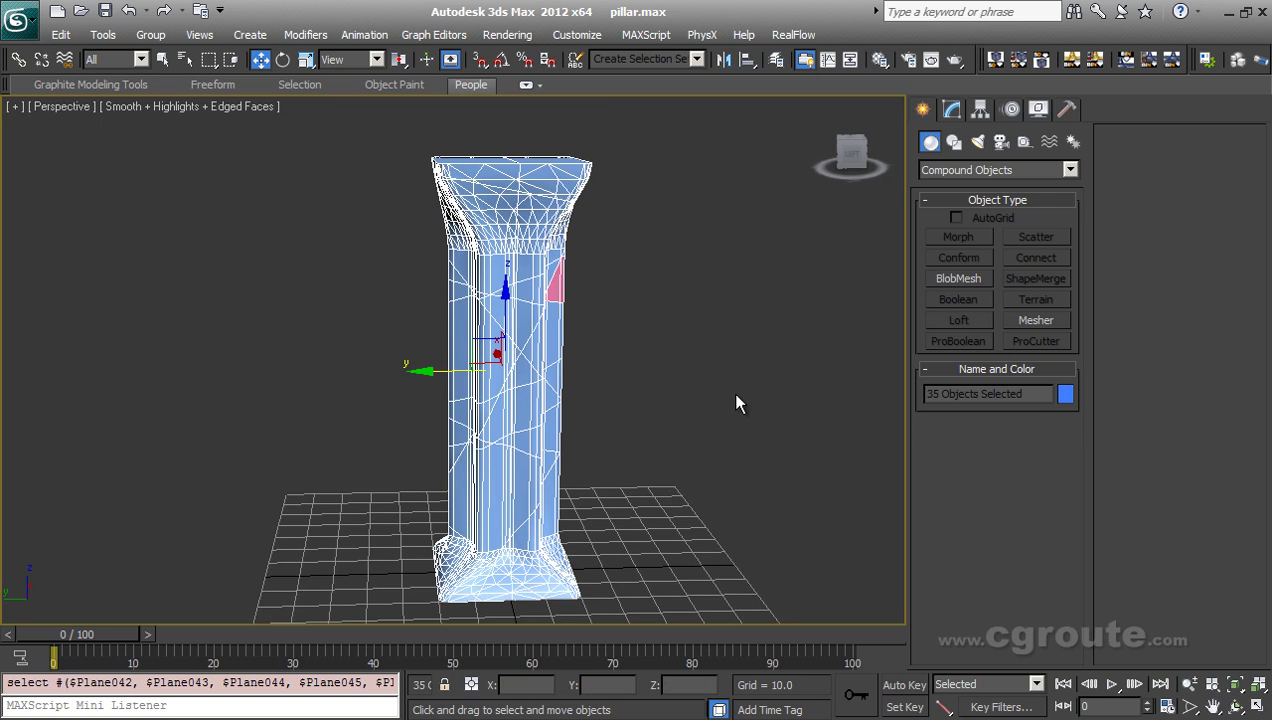
{"action": "left_click", "coordinate": [1065, 395]}
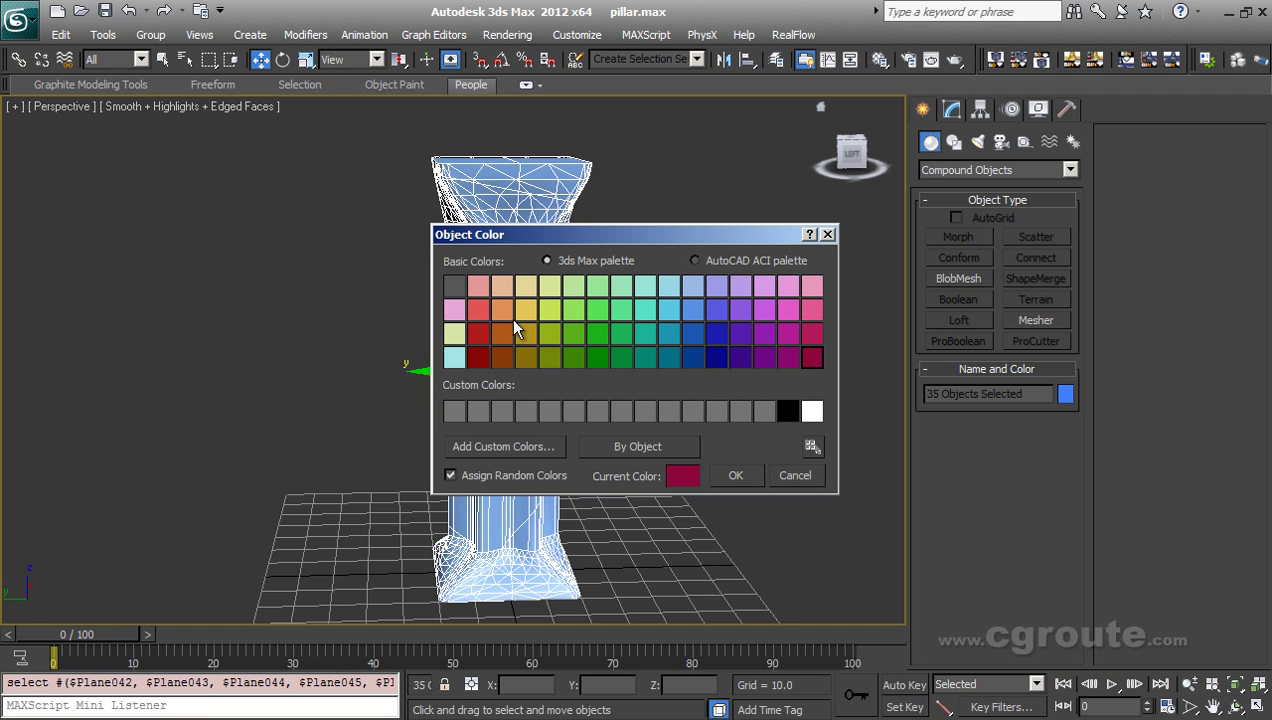
{"action": "left_click", "coordinate": [634, 414]}
{"action": "left_click", "coordinate": [735, 475]}
Test-move a piece at the pillar's flared top and another on the upper shaft along the Y axis, undoing each move.
{"action": "key", "text": "ctrl+z"}
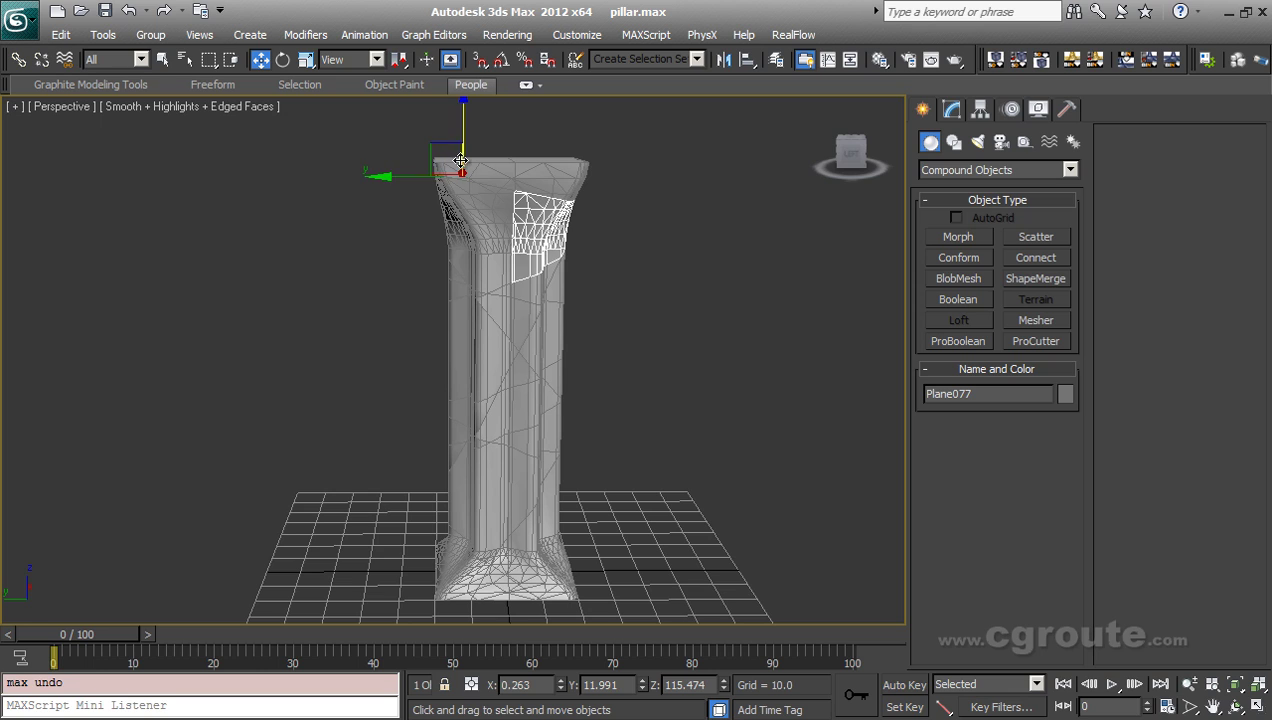
{"action": "left_click_drag", "start_coordinate": [410, 179], "coordinate": [530, 180]}
{"action": "key", "text": "ctrl+z"}
{"action": "left_click", "coordinate": [463, 318]}
{"action": "left_click_drag", "start_coordinate": [403, 177], "coordinate": [255, 178]}
{"action": "key", "text": "ctrl+z"}
{"action": "scroll", "coordinate": [593, 337], "scroll_direction": "down", "scroll_amount": 1}
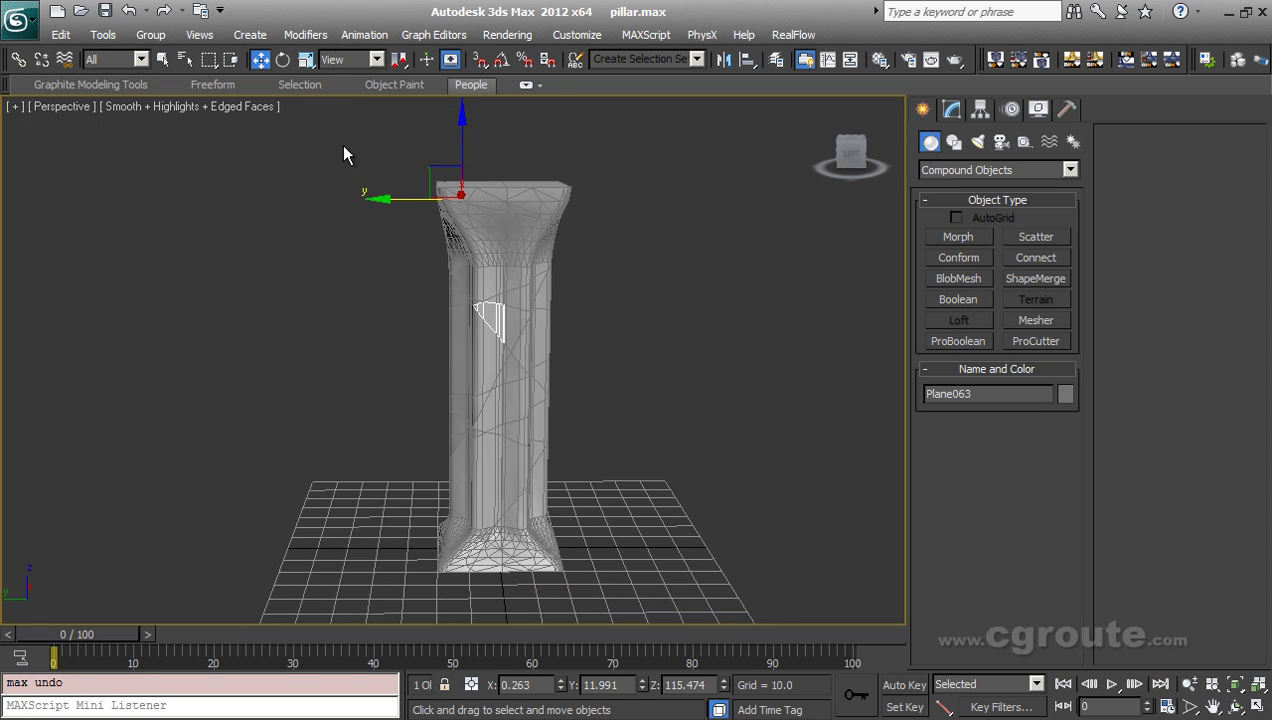
Select all the pillar pieces and center each piece's pivot to its object using Affect Pivot Only.
{"action": "left_click_drag", "start_coordinate": [339, 133], "coordinate": [694, 586]}
{"action": "middle_click_drag", "start_coordinate": [612, 510], "coordinate": [578, 480], "text": "alt"}
{"action": "left_click", "coordinate": [984, 109]}
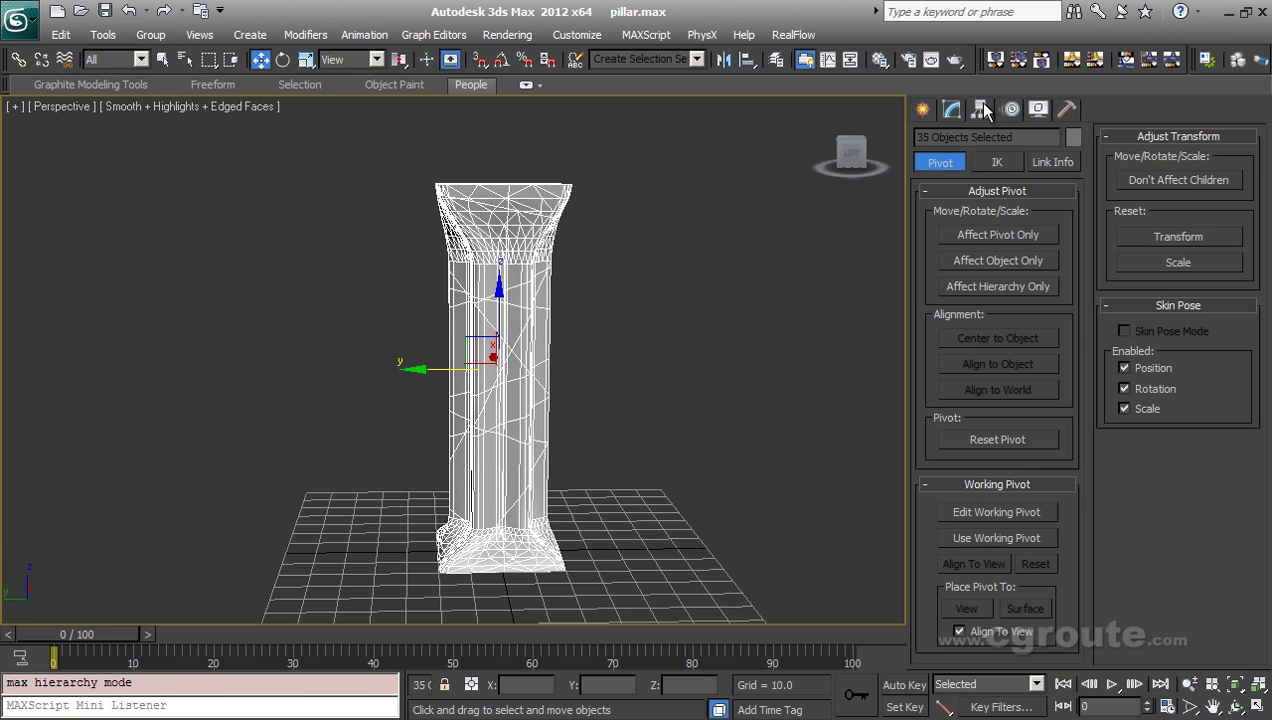
{"action": "left_click", "coordinate": [1000, 235]}
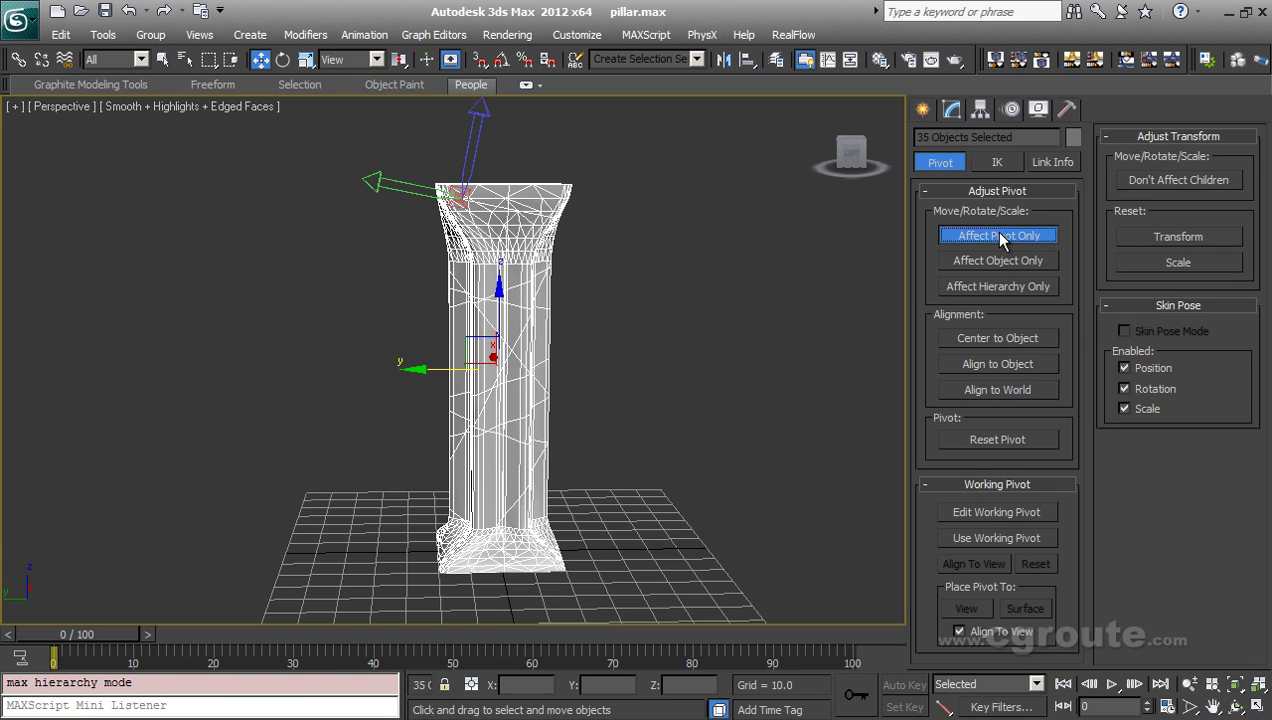
{"action": "left_click", "coordinate": [985, 337]}
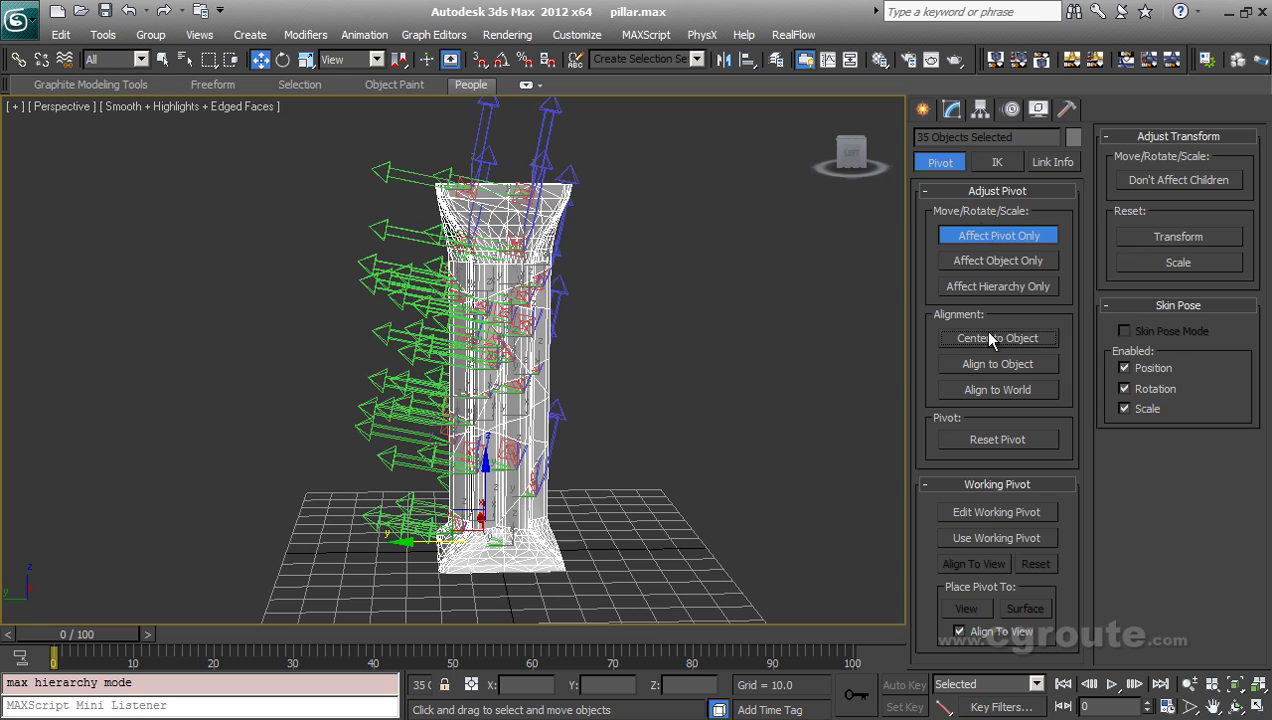
{"action": "left_click", "coordinate": [988, 235]}
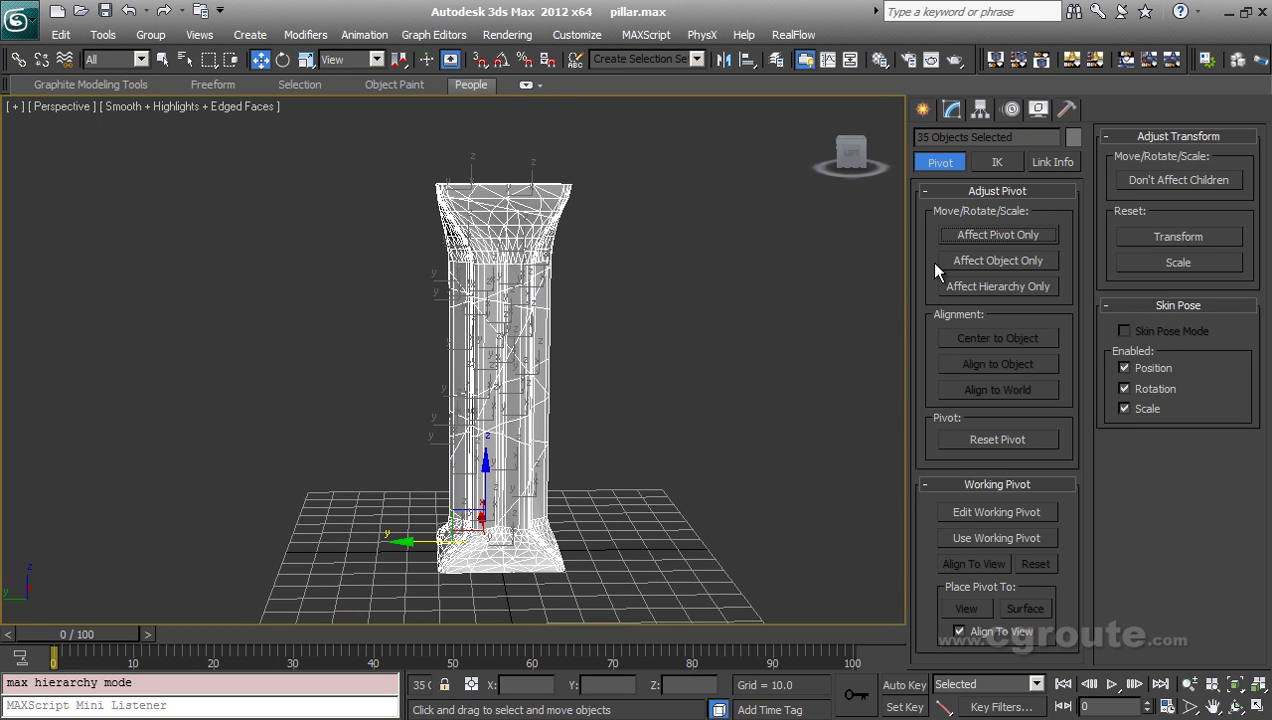
Apply Reset XForm to all the selected pillar pieces.
{"action": "left_click", "coordinate": [1066, 109]}
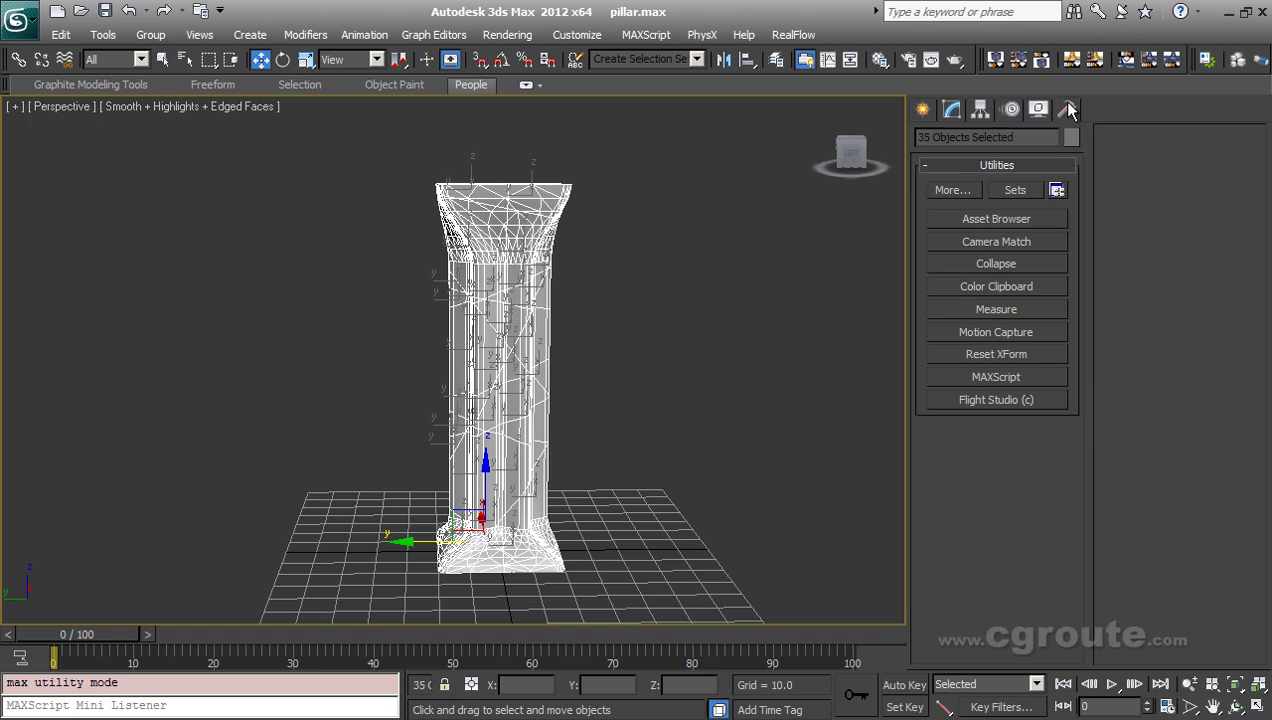
{"action": "left_click", "coordinate": [1003, 358]}
{"action": "left_click", "coordinate": [979, 466]}
Convert all the selected pillar pieces to Editable Poly and clear the selection.
{"action": "right_click", "coordinate": [512, 212]}
{"action": "mouse_move", "coordinate": [587, 392]}
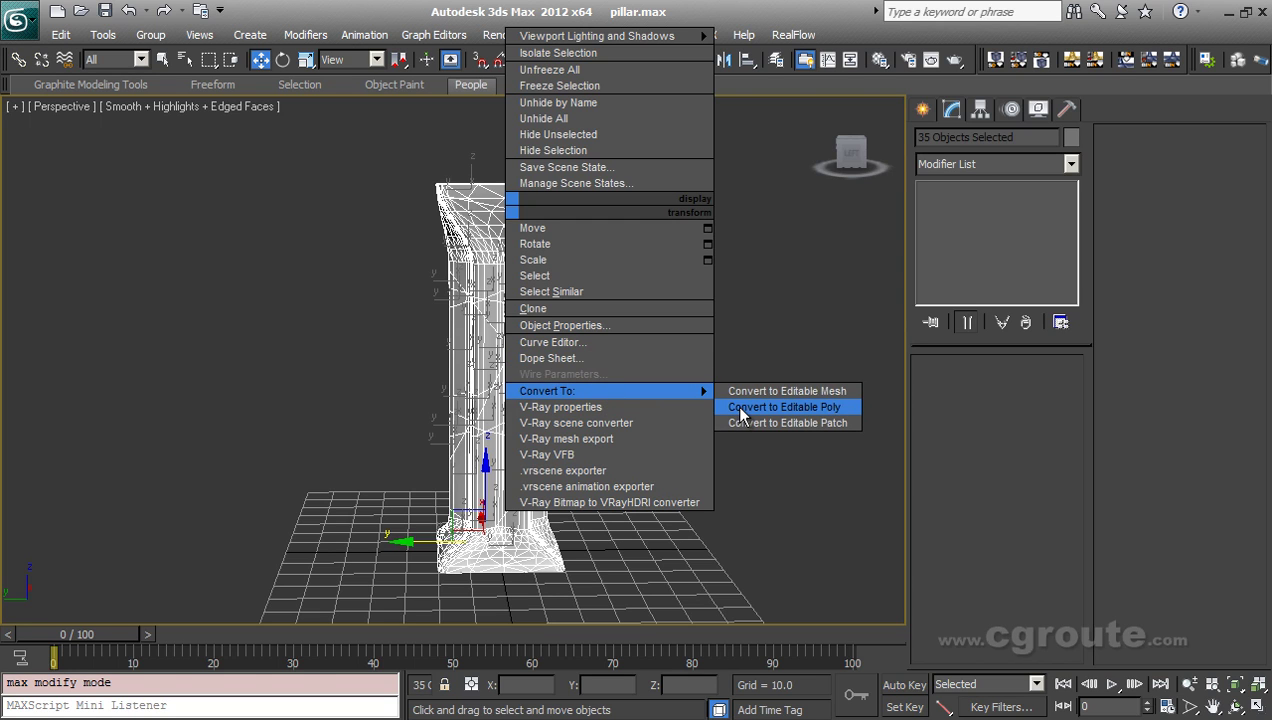
{"action": "left_click", "coordinate": [741, 408]}
{"action": "left_click", "coordinate": [655, 282]}
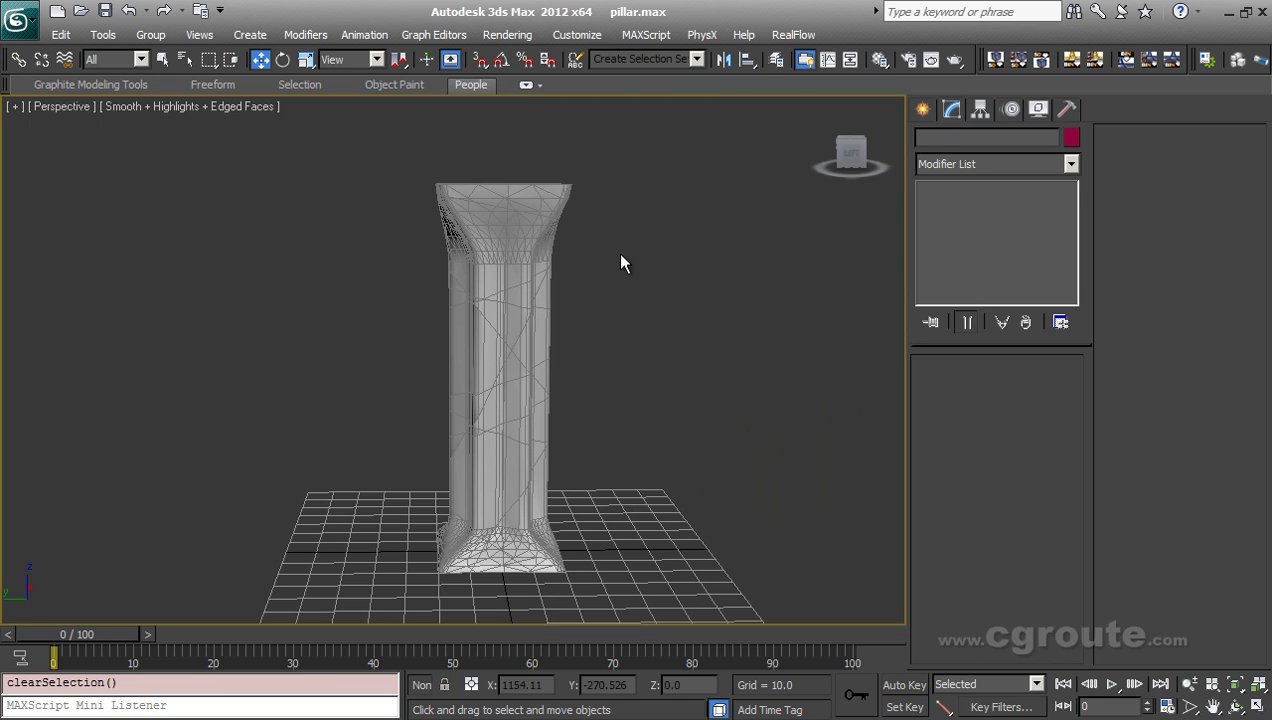
Test-move the corner piece at the pillar's flared top away along the Y axis, inspect the gap and undo the move.
{"action": "left_click", "coordinate": [553, 210]}
{"action": "scroll", "coordinate": [626, 327], "scroll_direction": "up", "scroll_amount": 2}
{"action": "middle_click_drag", "start_coordinate": [627, 286], "coordinate": [627, 387]}
{"action": "key", "text": "w"}
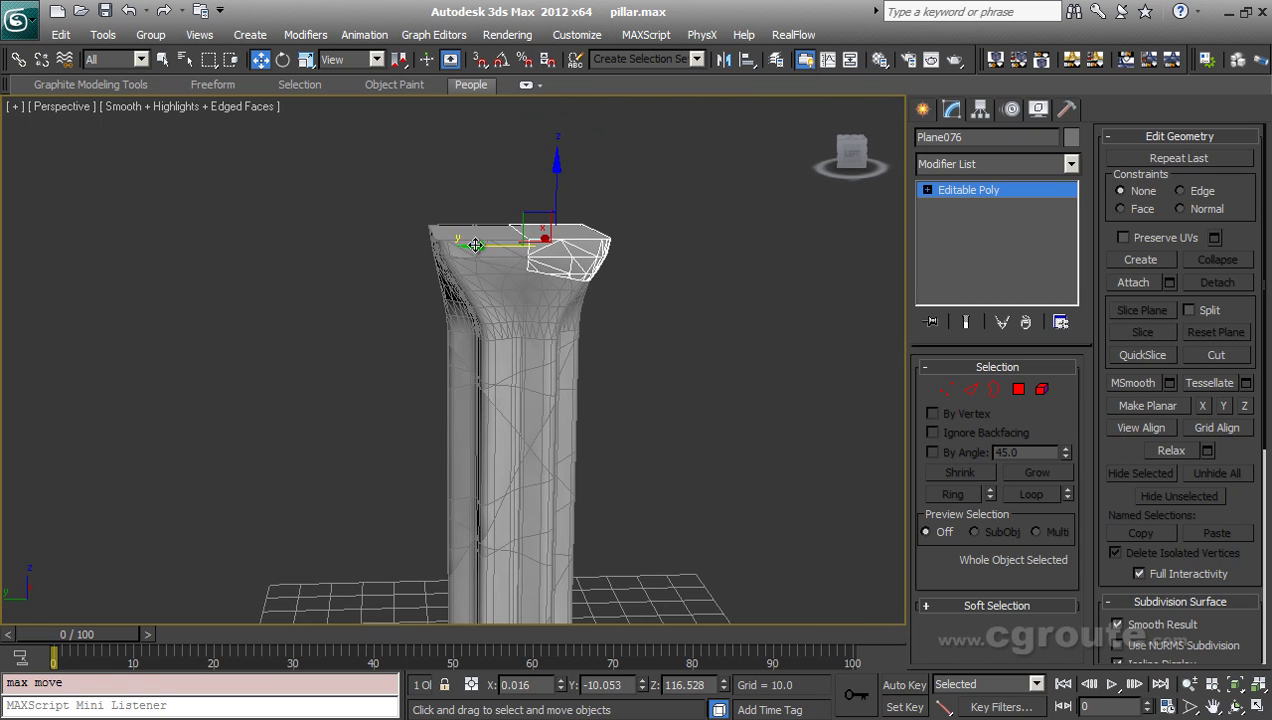
{"action": "left_click_drag", "start_coordinate": [470, 247], "coordinate": [616, 246]}
{"action": "mouse_move", "coordinate": [700, 358]}
{"action": "middle_mouse_down", "text": "alt"}
{"action": "mouse_move", "coordinate": [657, 371]}
{"action": "mouse_move", "coordinate": [706, 381]}
{"action": "middle_mouse_up", "text": "alt"}
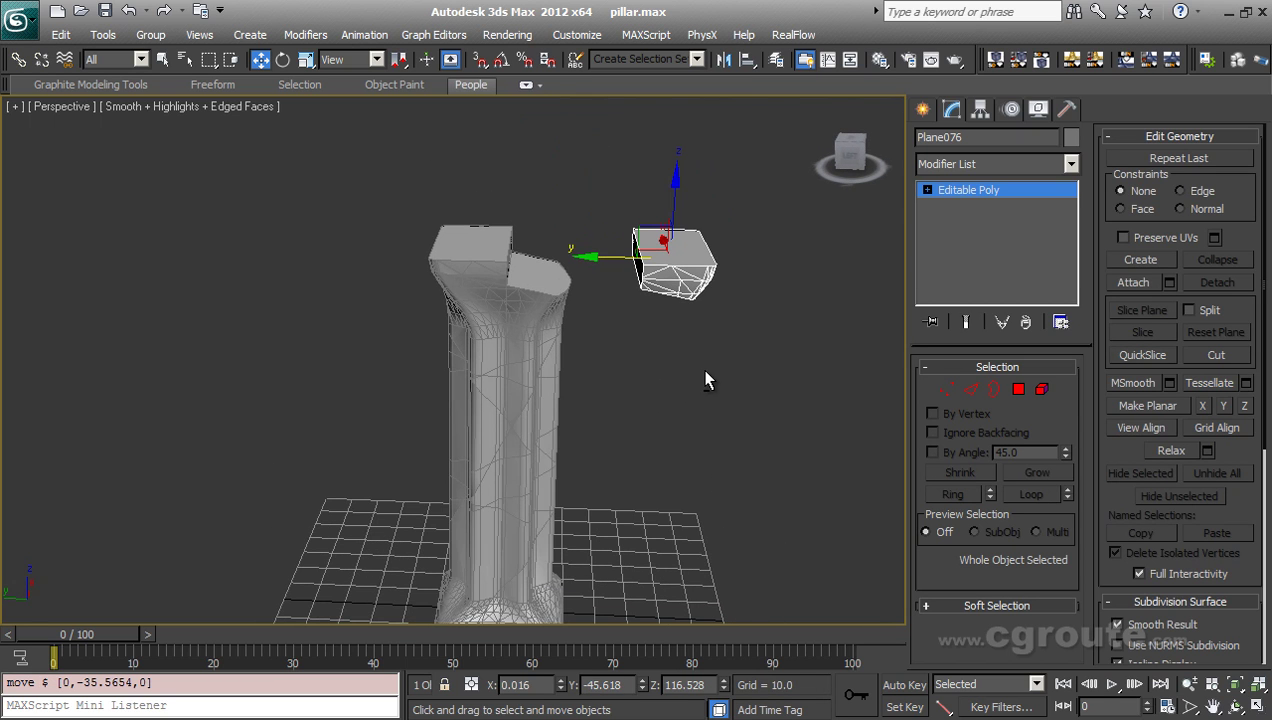
{"action": "middle_click_drag", "start_coordinate": [640, 331], "coordinate": [646, 314], "text": "alt"}
{"action": "key", "text": "ctrl+z"}
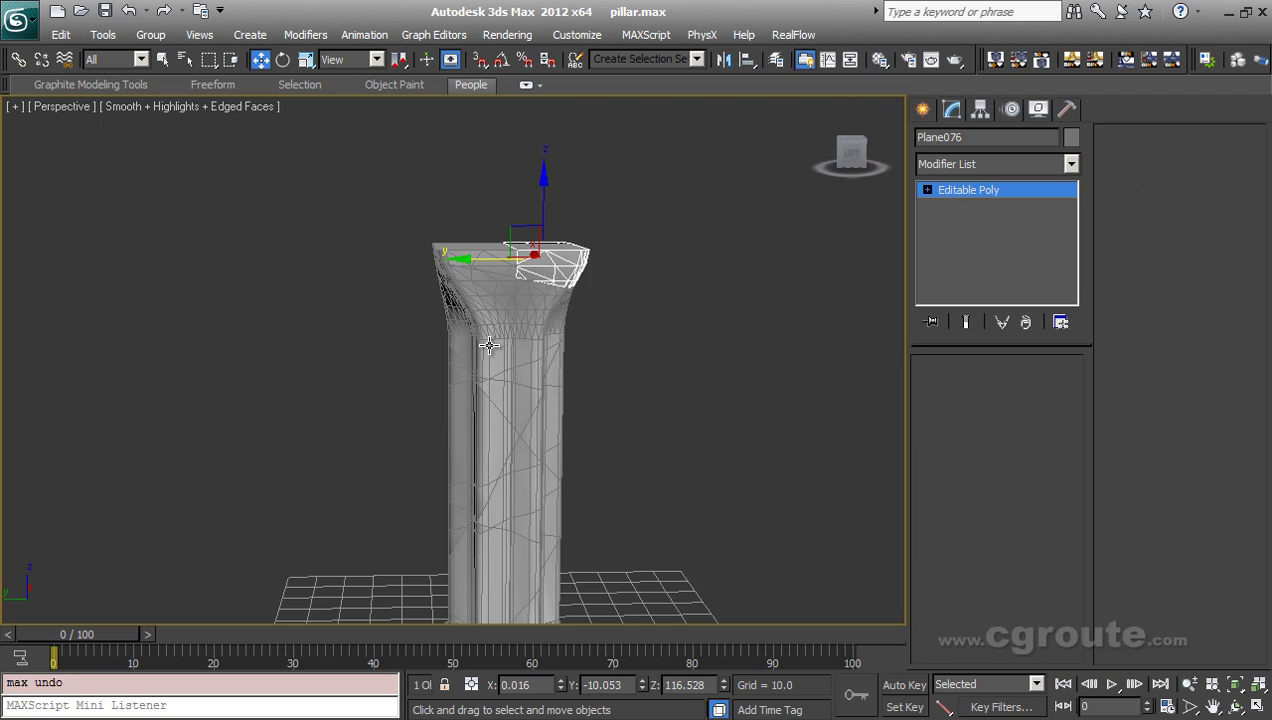
Test-move the piece spanning the flared top and upper shaft along the Y axis and undo the move.
{"action": "left_click", "coordinate": [489, 345]}
{"action": "left_click", "coordinate": [383, 319]}
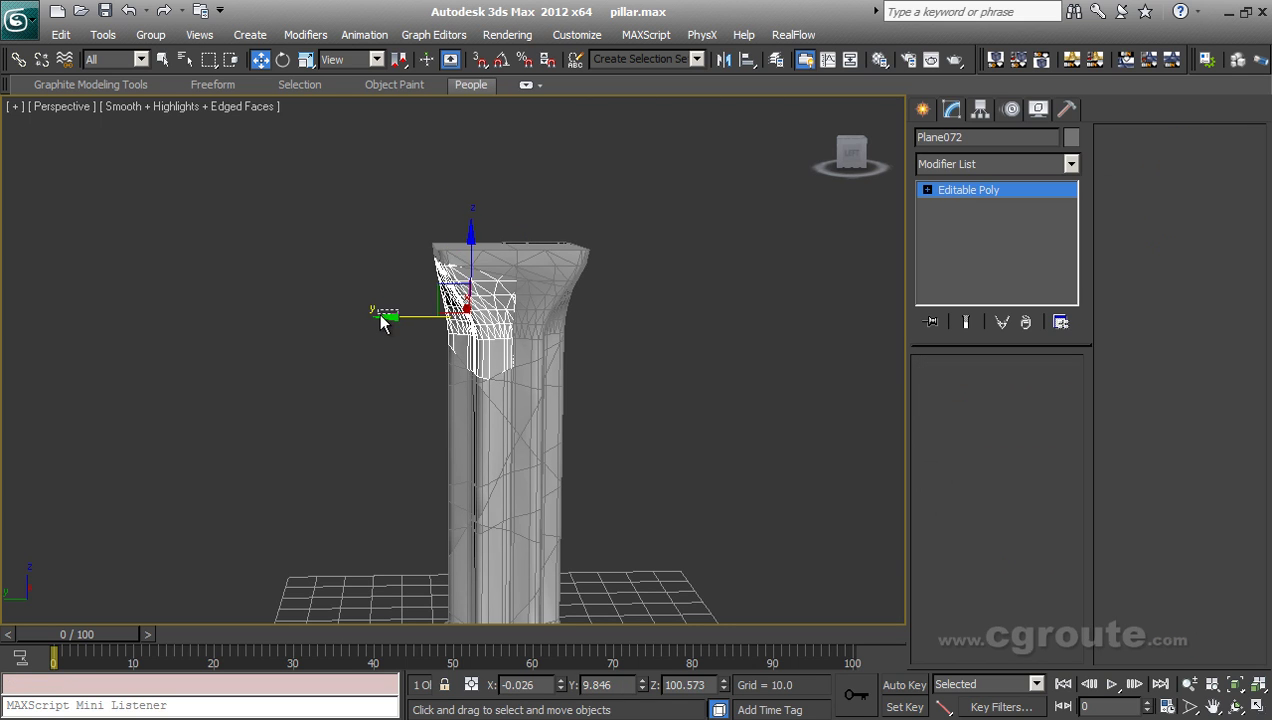
{"action": "left_click", "coordinate": [465, 326]}
{"action": "left_click_drag", "start_coordinate": [400, 317], "coordinate": [259, 317]}
{"action": "key", "text": "ctrl+z"}
{"action": "middle_click_drag", "start_coordinate": [604, 425], "coordinate": [566, 358]}
{"action": "scroll", "coordinate": [595, 410], "scroll_direction": "down", "scroll_amount": 4}
{"action": "scroll", "coordinate": [609, 427], "scroll_direction": "up", "scroll_amount": 1}
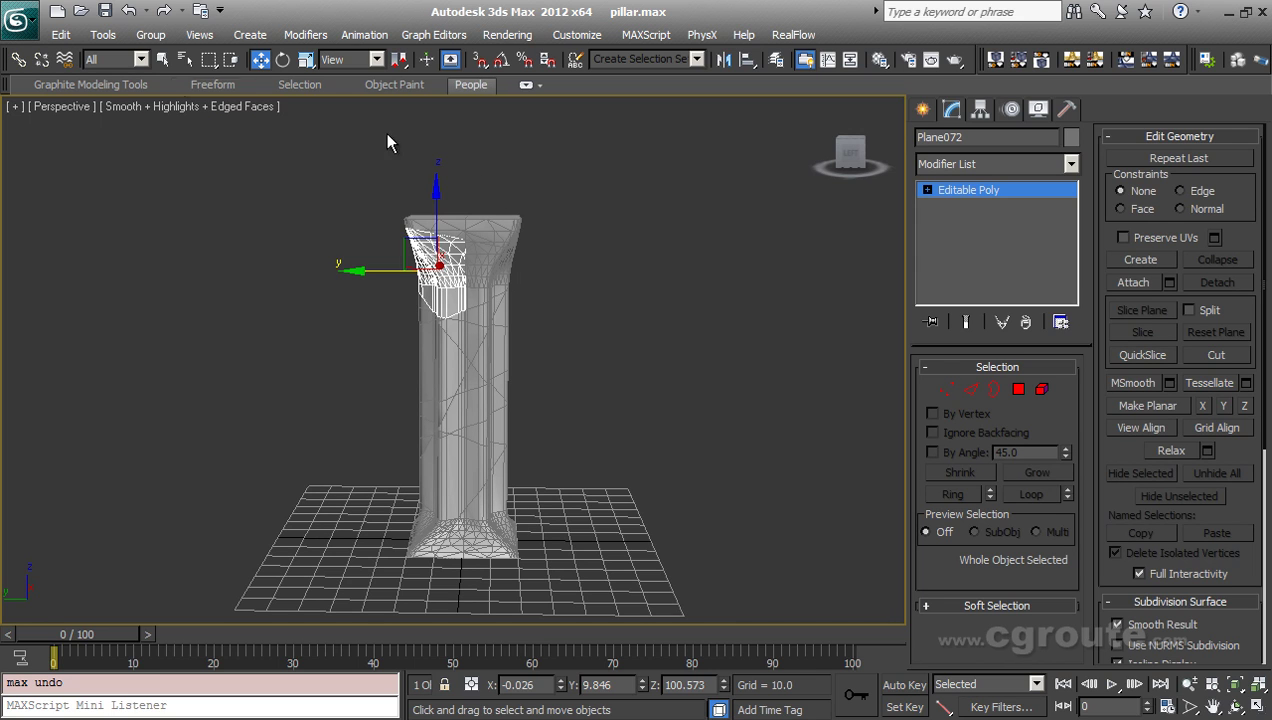
Try pulling the same flared-top piece out along the Y axis once more and undo it.
{"action": "left_click", "coordinate": [163, 60]}
{"action": "middle_click_drag", "start_coordinate": [602, 400], "coordinate": [600, 404], "text": "alt"}
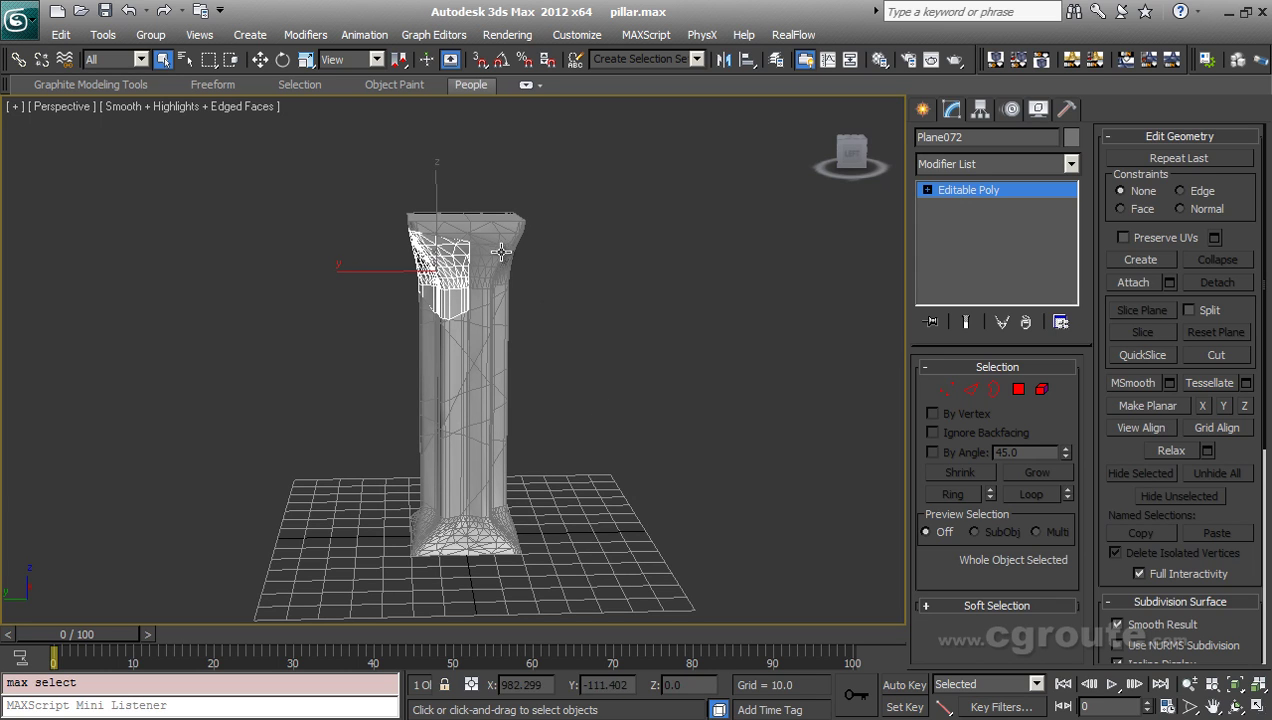
{"action": "middle_click_drag", "start_coordinate": [576, 426], "coordinate": [571, 437], "text": "alt"}
{"action": "key", "text": "w"}
{"action": "left_click_drag", "start_coordinate": [359, 271], "coordinate": [279, 272]}
{"action": "key", "text": "ctrl+z"}
{"action": "middle_click_drag", "start_coordinate": [590, 438], "coordinate": [615, 424]}
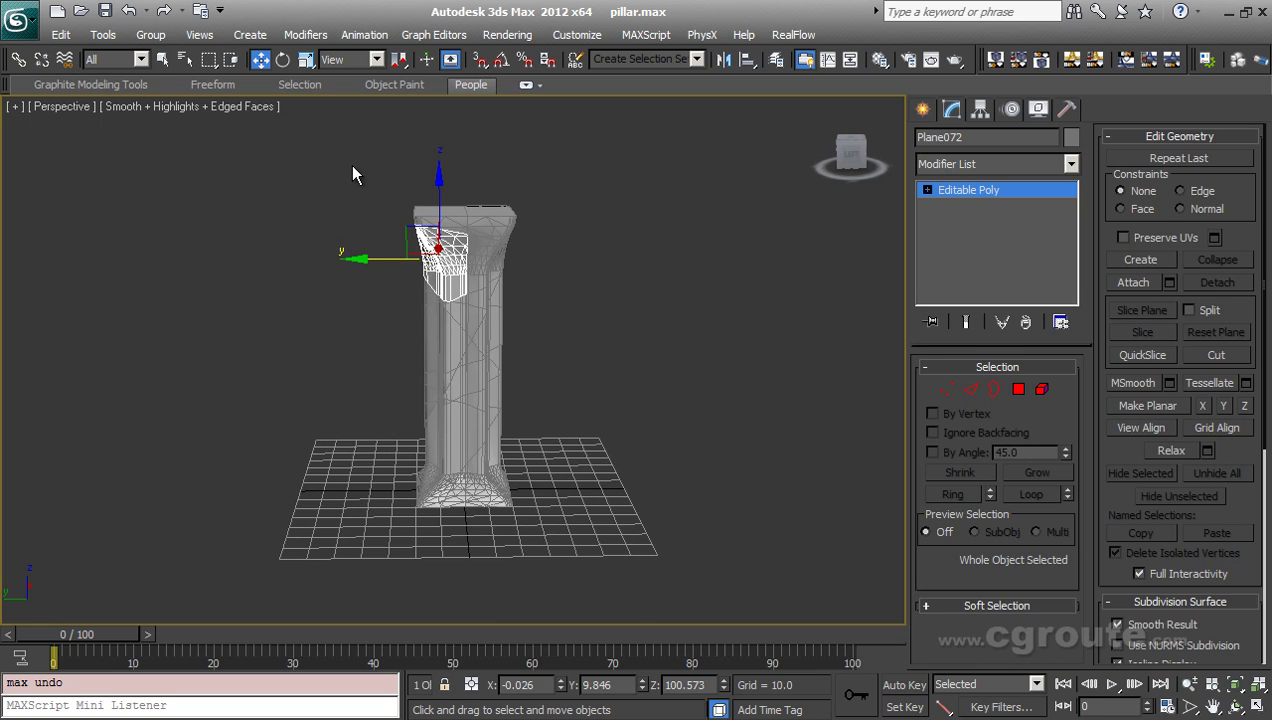
Select all the pillar pieces and set them as PhysX dynamic rigid bodies.
{"action": "left_click_drag", "start_coordinate": [350, 164], "coordinate": [624, 581]}
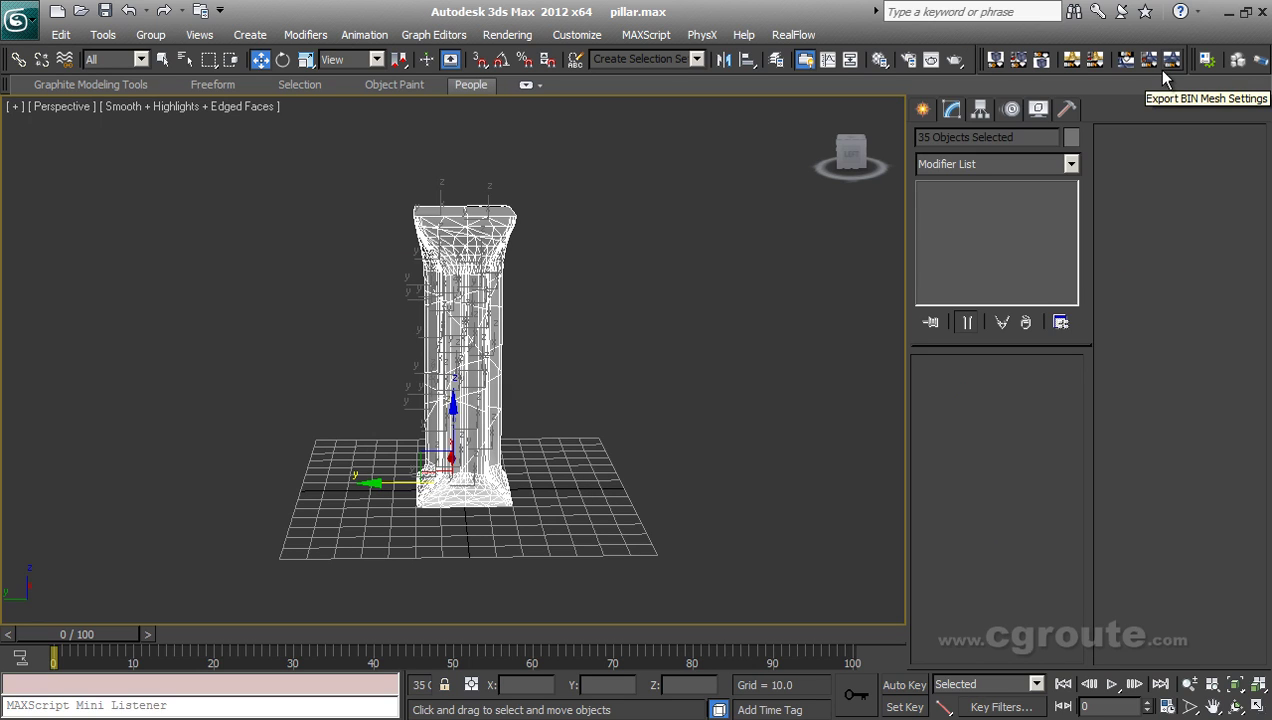
{"action": "left_click", "coordinate": [1237, 62]}
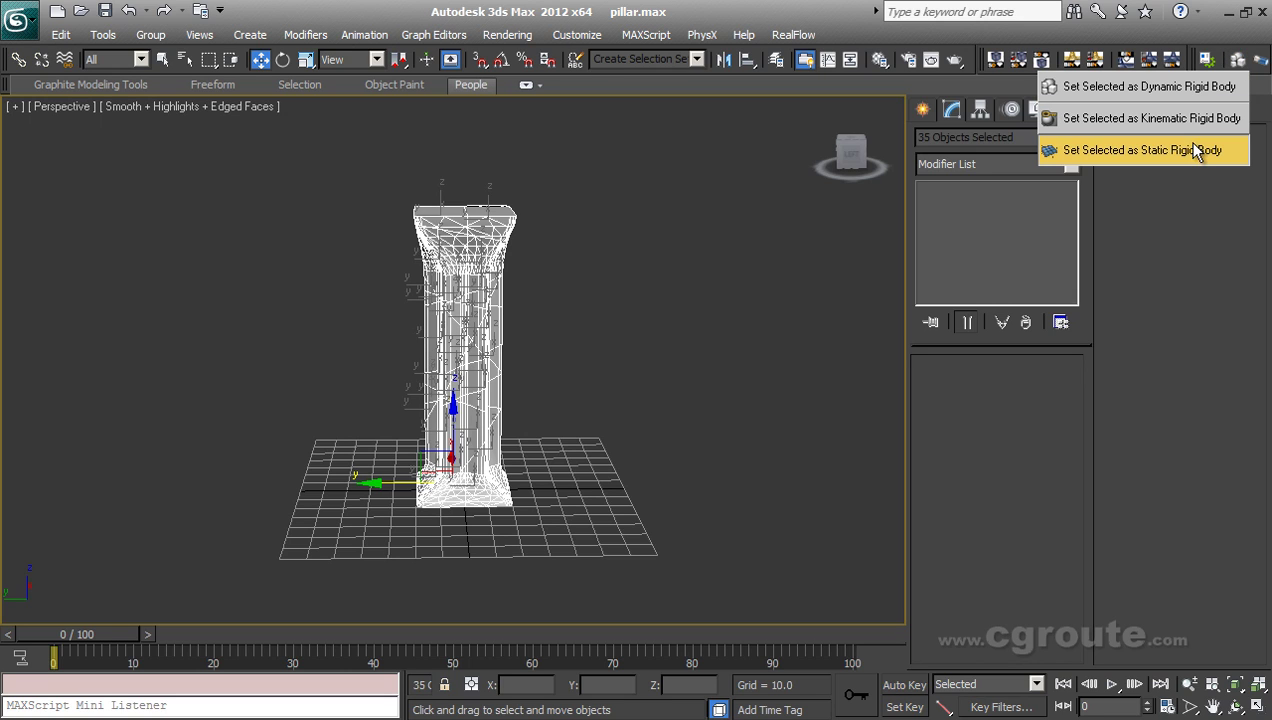
{"action": "left_click", "coordinate": [1170, 89]}
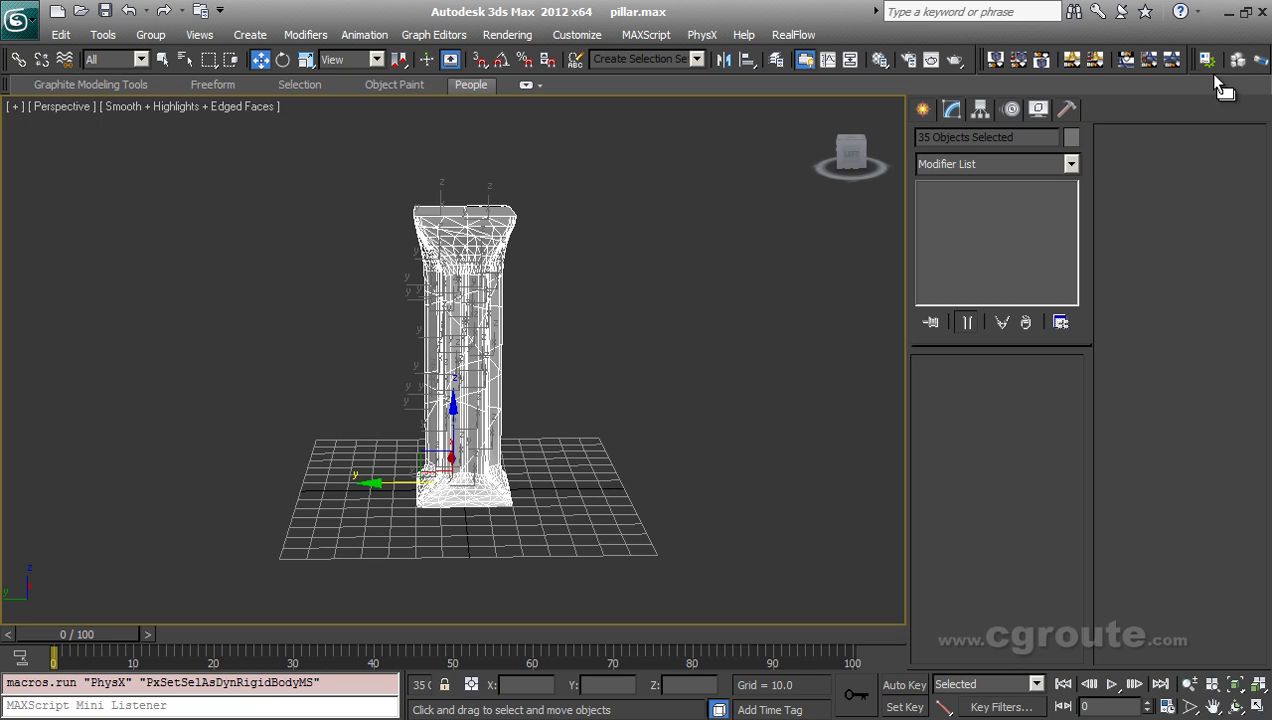
Run the PhysX simulation on the pillar pieces from PhysX Tools, reset it to the start and close the tools.
{"action": "left_click", "coordinate": [1208, 60]}
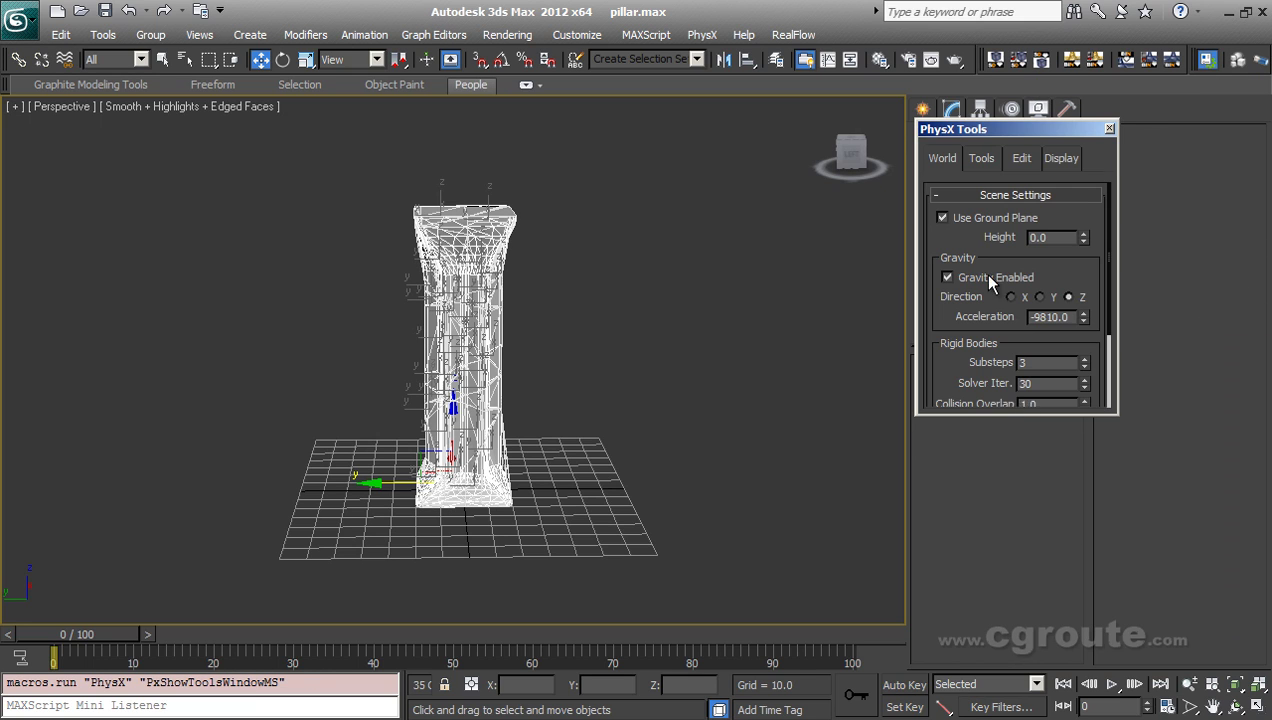
{"action": "left_click_drag", "start_coordinate": [1009, 414], "coordinate": [1012, 585]}
{"action": "left_click", "coordinate": [981, 158]}
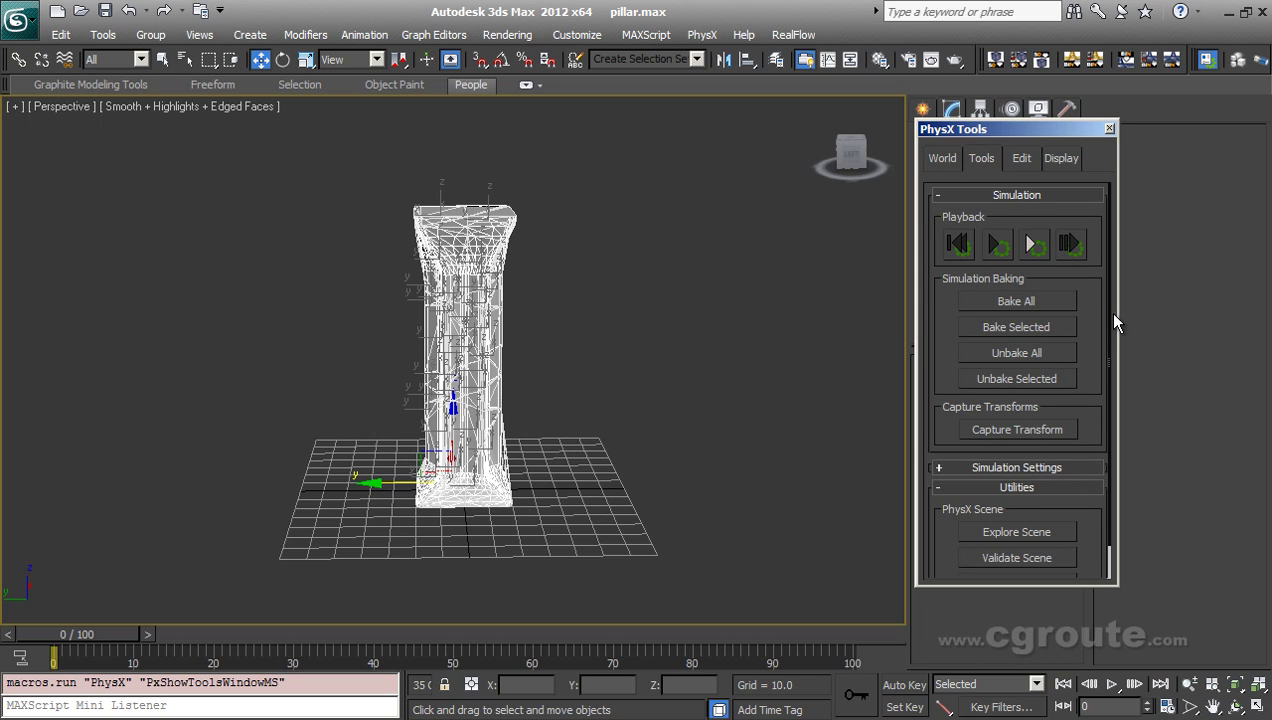
{"action": "mouse_move", "coordinate": [1106, 297]}
{"action": "left_mouse_down"}
{"action": "mouse_move", "coordinate": [1096, 271]}
{"action": "mouse_move", "coordinate": [1109, 316]}
{"action": "left_mouse_up"}
{"action": "left_click", "coordinate": [1034, 245]}
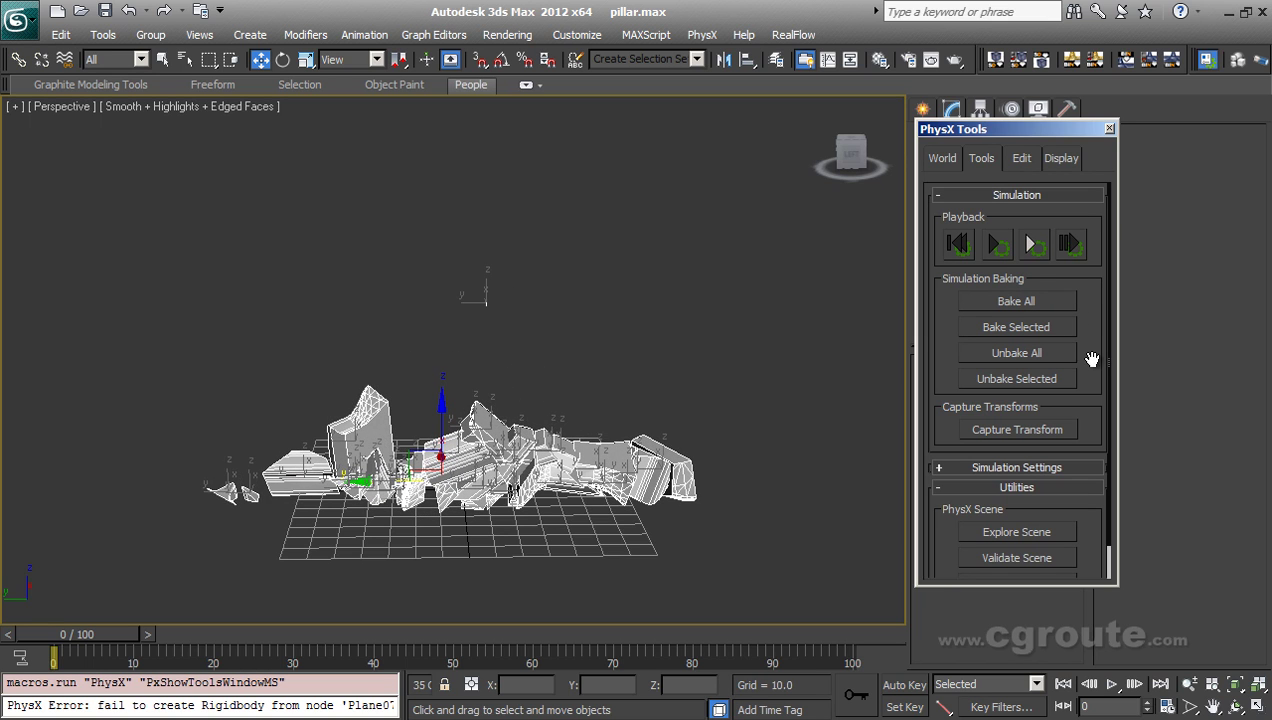
{"action": "left_click", "coordinate": [959, 252]}
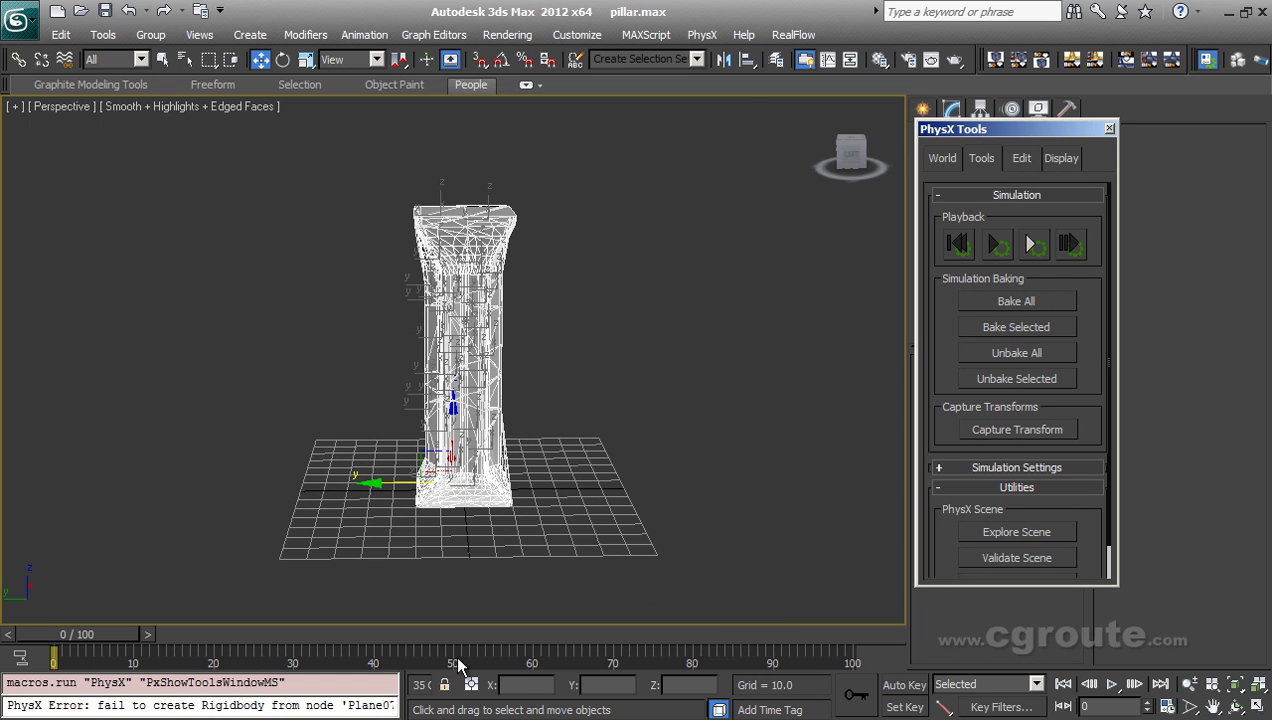
{"action": "left_click_drag", "start_coordinate": [77, 638], "coordinate": [2, 638]}
{"action": "left_click_drag", "start_coordinate": [1077, 362], "coordinate": [1064, 247]}
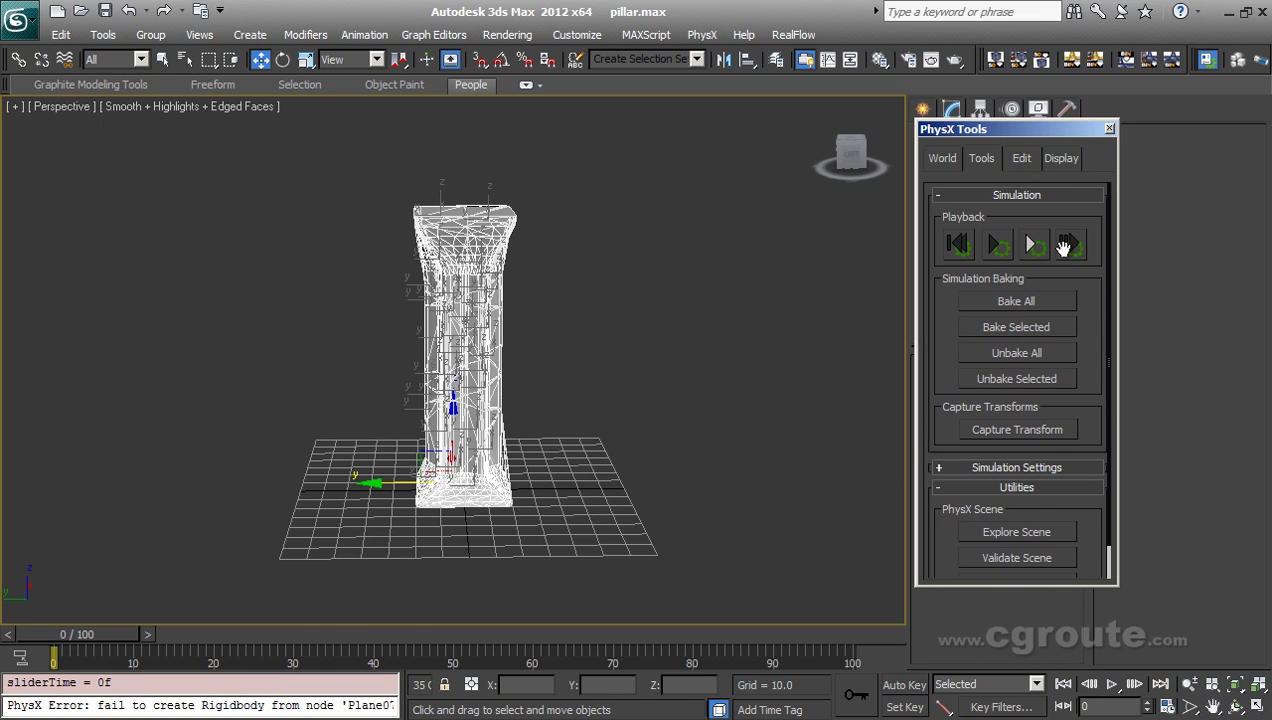
{"action": "left_click", "coordinate": [1110, 133]}
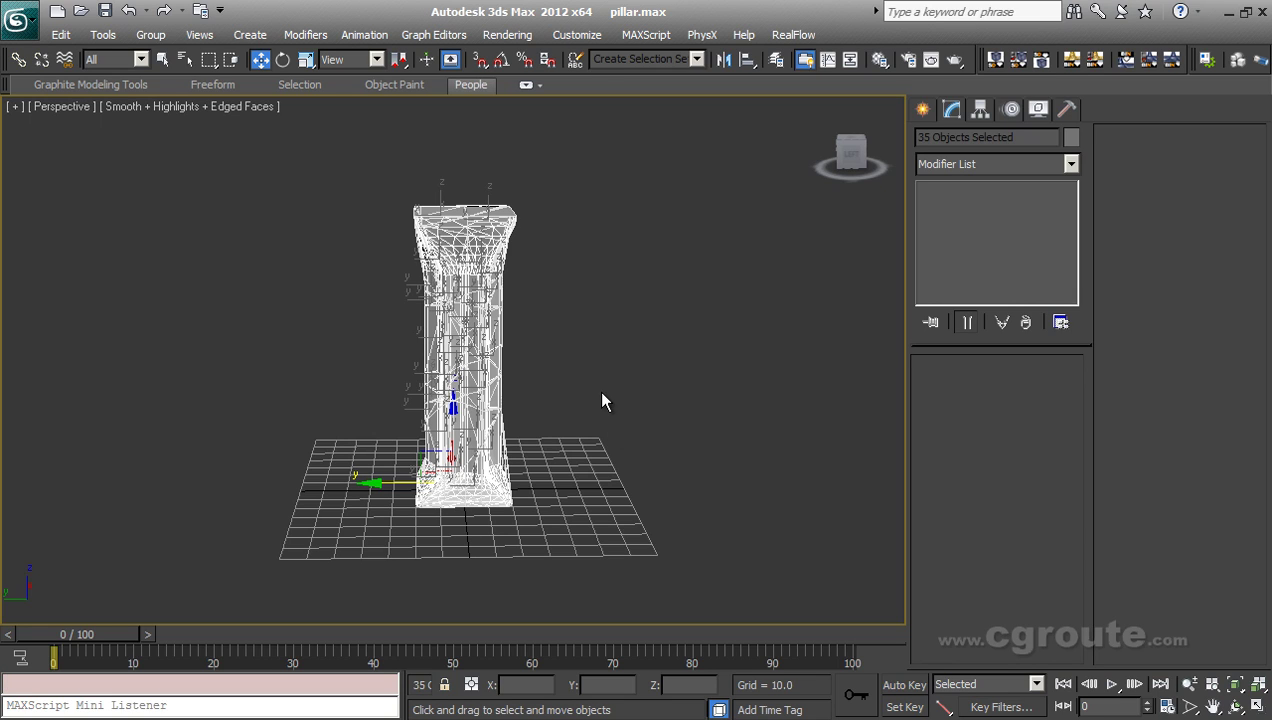
Reload the pillar.max scene to start again from the uncut pillar.
{"action": "middle_click_drag", "start_coordinate": [601, 401], "coordinate": [593, 439], "text": "alt"}
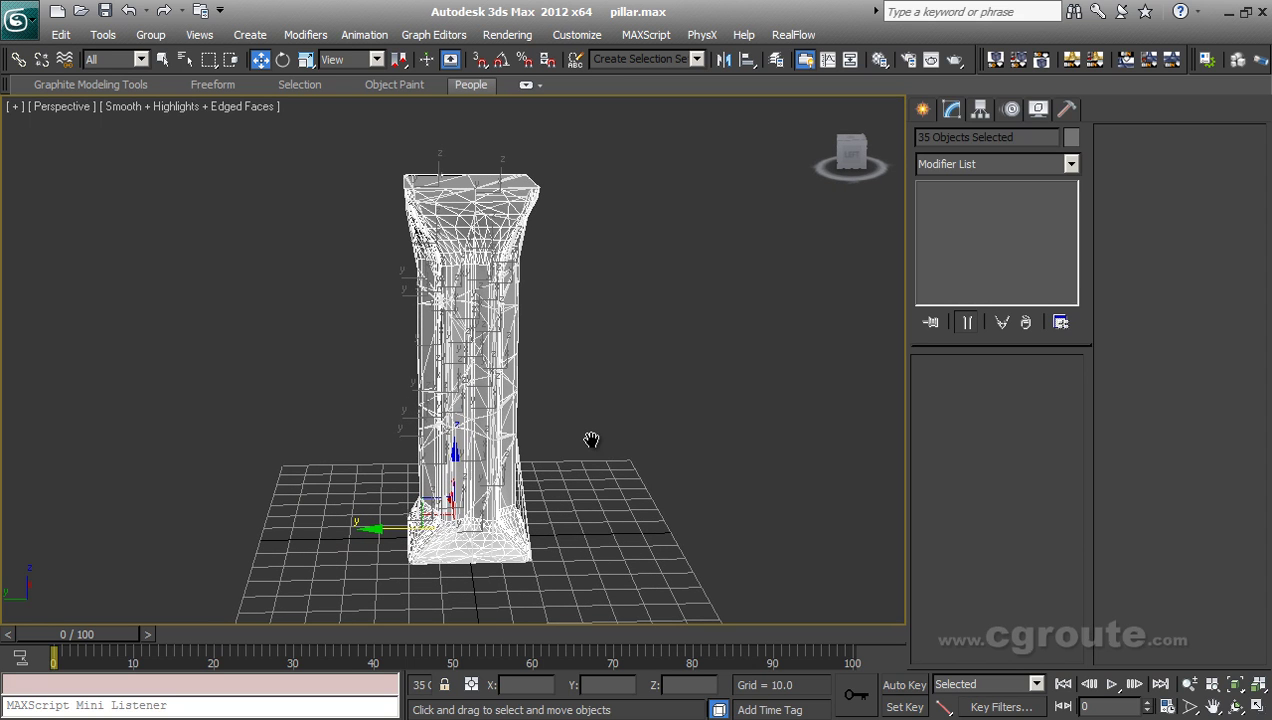
{"action": "left_click", "coordinate": [20, 20]}
{"action": "left_click", "coordinate": [186, 125]}
{"action": "left_click", "coordinate": [640, 428]}
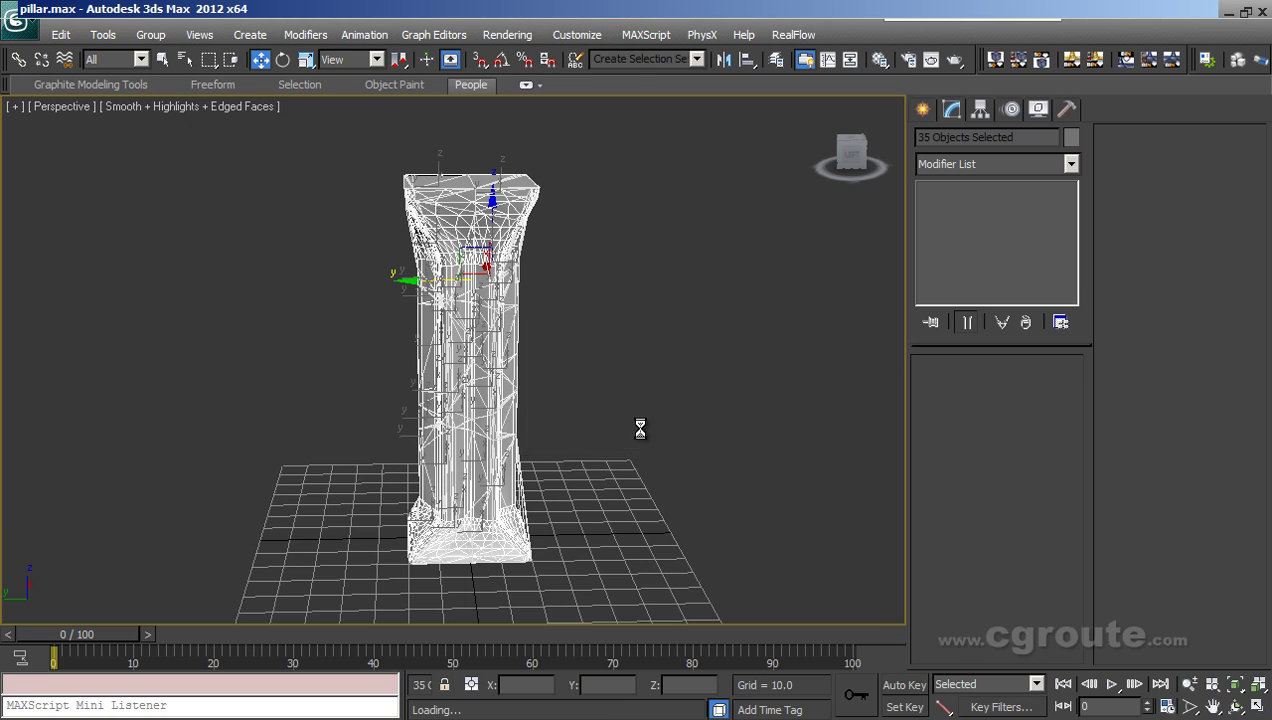
Select the lofted pillar and convert it to Editable Poly.
{"action": "left_click", "coordinate": [483, 354]}
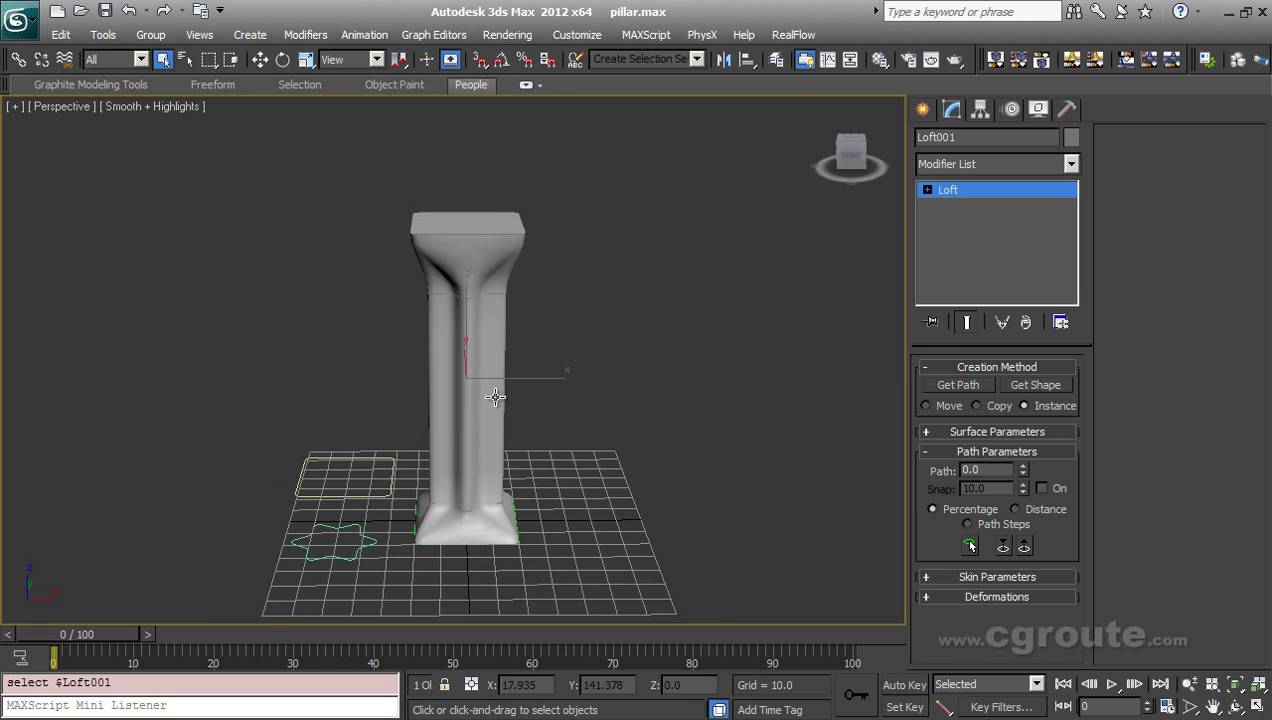
{"action": "left_click", "coordinate": [569, 396]}
{"action": "left_click", "coordinate": [456, 271]}
{"action": "key", "text": "w"}
{"action": "left_click_drag", "start_coordinate": [527, 378], "coordinate": [550, 399]}
{"action": "right_click", "coordinate": [574, 272]}
{"action": "left_click", "coordinate": [745, 473]}
Select all the pillar's polygons, apply Auto Smooth with a 45.0 threshold and leave polygon sub-object mode.
{"action": "middle_click_drag", "start_coordinate": [568, 483], "coordinate": [566, 430], "text": "alt"}
{"action": "left_click", "coordinate": [1042, 389]}
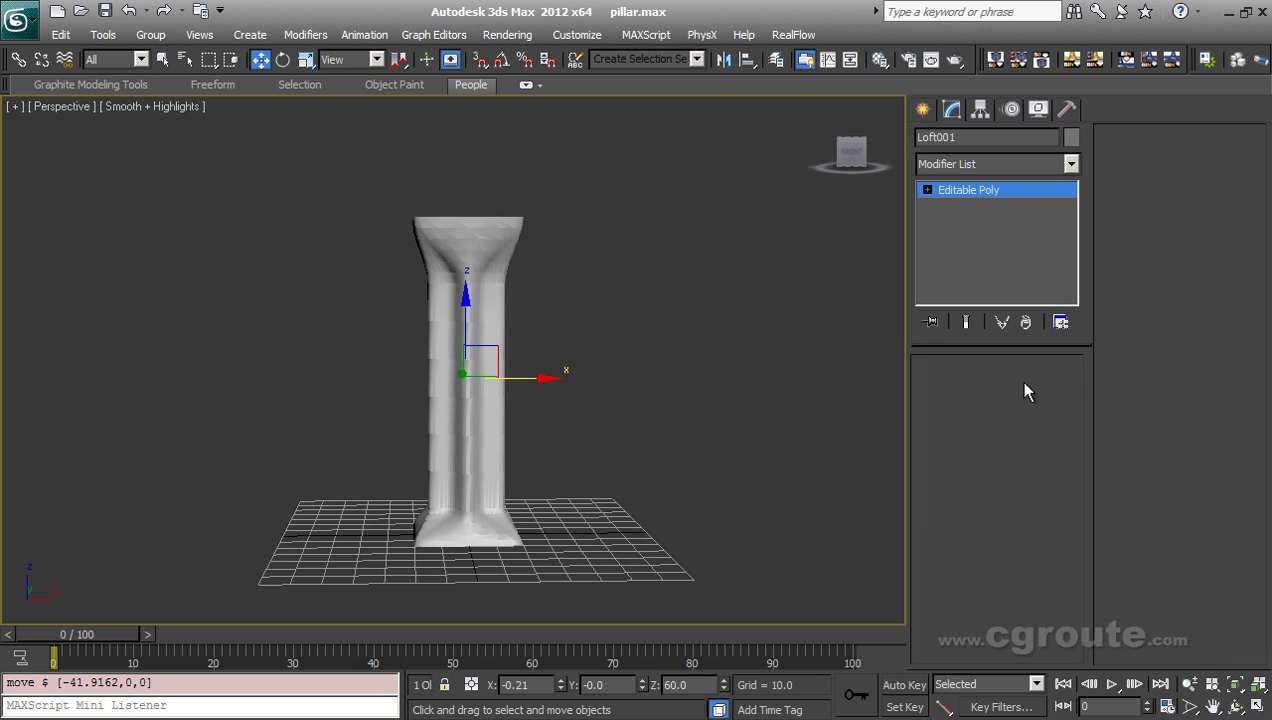
{"action": "left_click", "coordinate": [462, 331]}
{"action": "left_click", "coordinate": [1019, 391]}
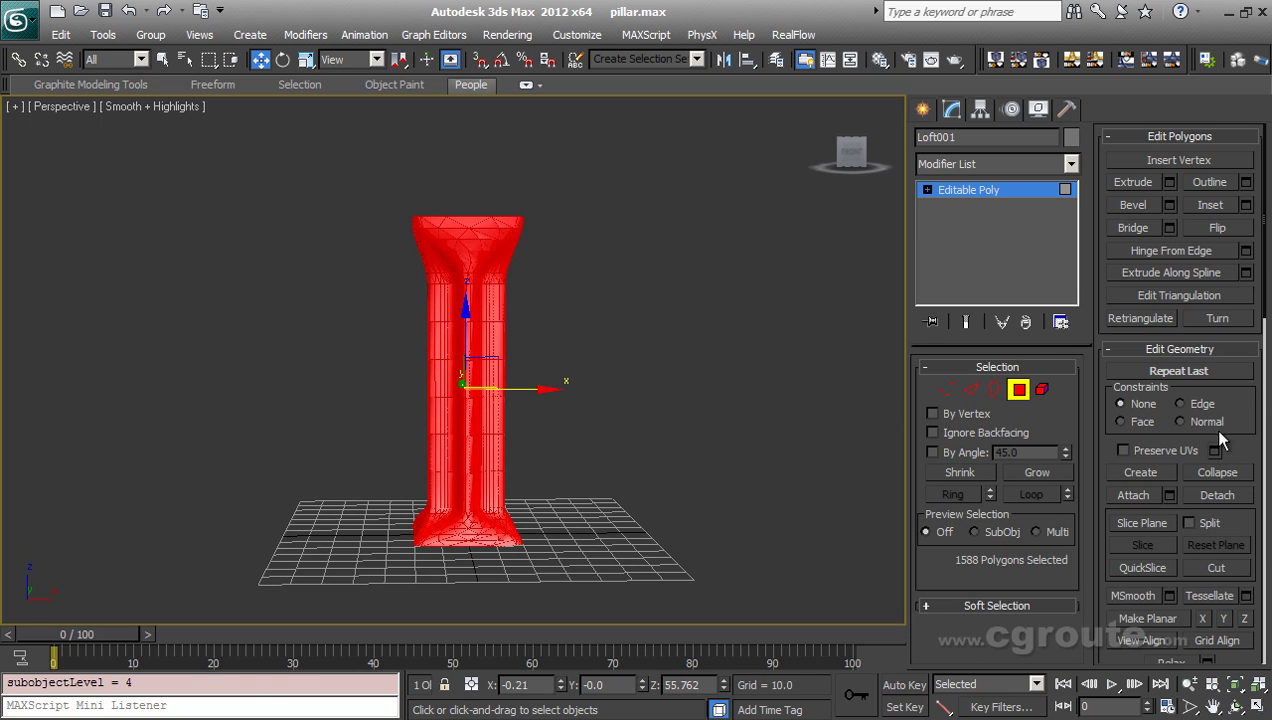
{"action": "left_click_drag", "start_coordinate": [1258, 412], "coordinate": [1256, 464]}
{"action": "left_click_drag", "start_coordinate": [1252, 508], "coordinate": [1234, 125]}
{"action": "left_click", "coordinate": [1130, 476]}
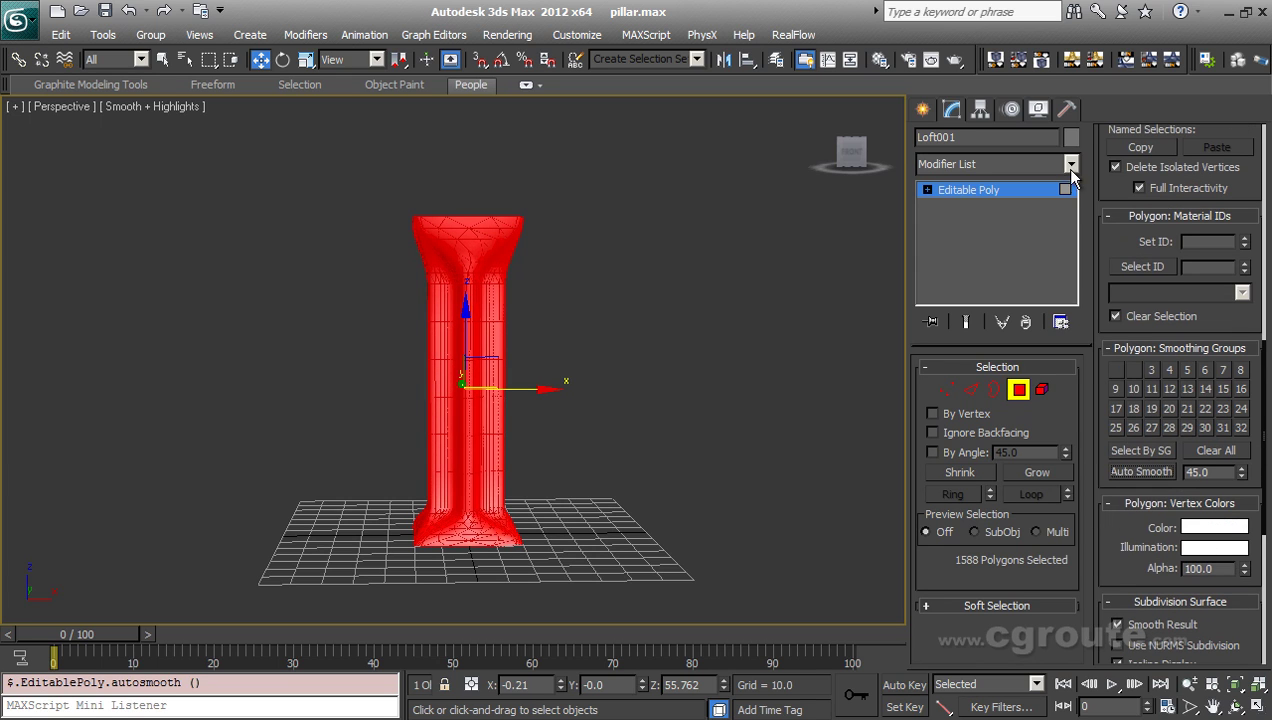
{"action": "left_click", "coordinate": [976, 194]}
{"action": "key", "text": "F4"}
{"action": "key", "text": "F4"}
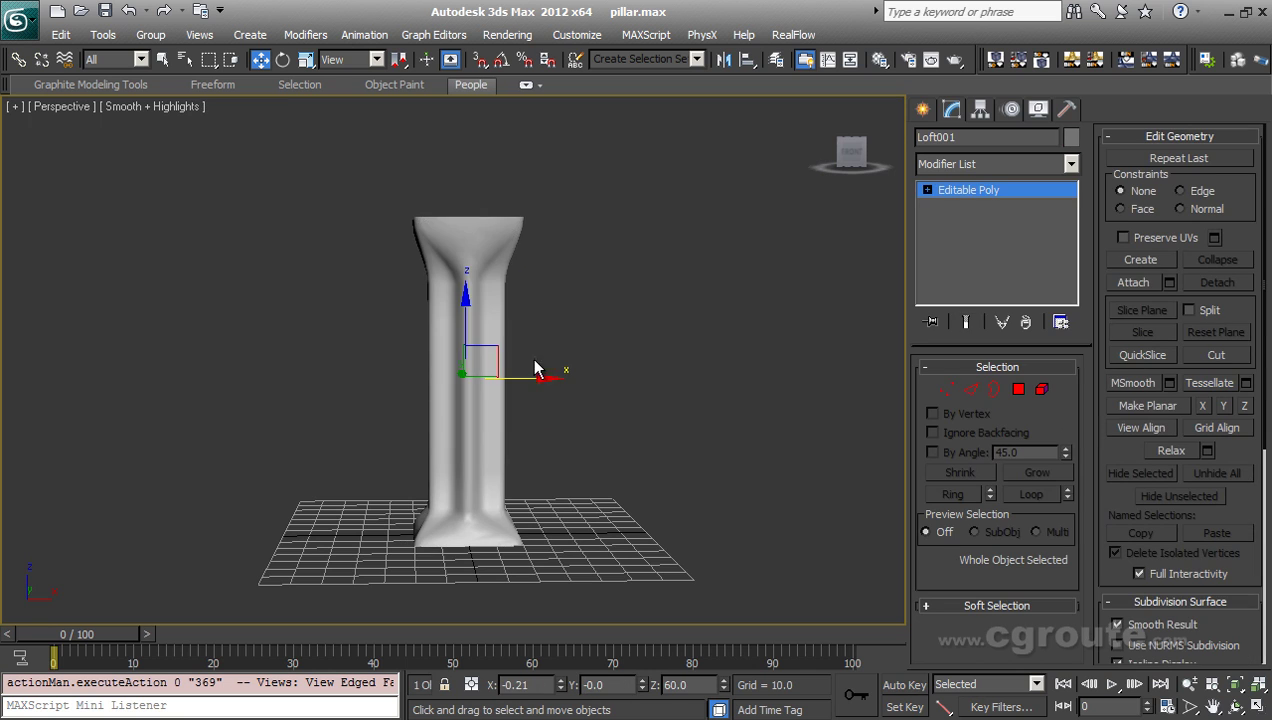
Create a standard plane about 68 long and 102 wide around the pillar's base in the Top view.
{"action": "scroll", "coordinate": [598, 395], "scroll_direction": "up", "scroll_amount": 3}
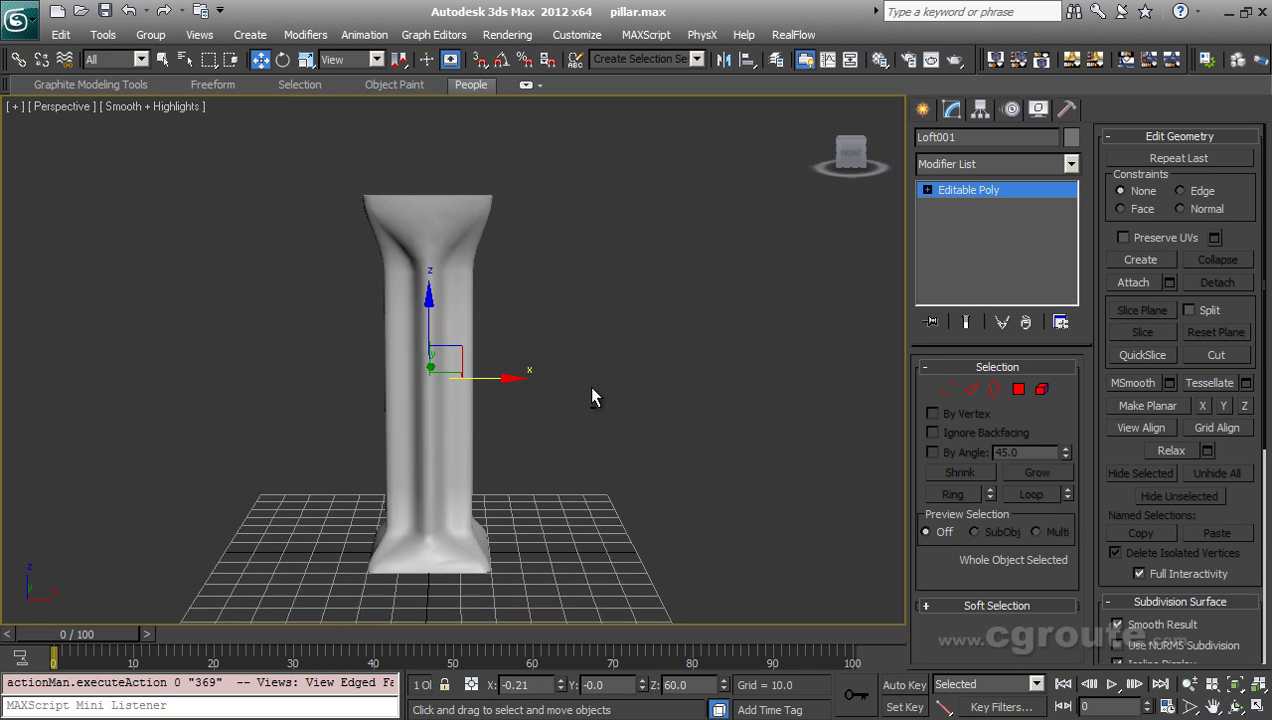
{"action": "middle_click_drag", "start_coordinate": [624, 314], "coordinate": [616, 293]}
{"action": "middle_click_drag", "start_coordinate": [616, 293], "coordinate": [633, 296], "text": "alt"}
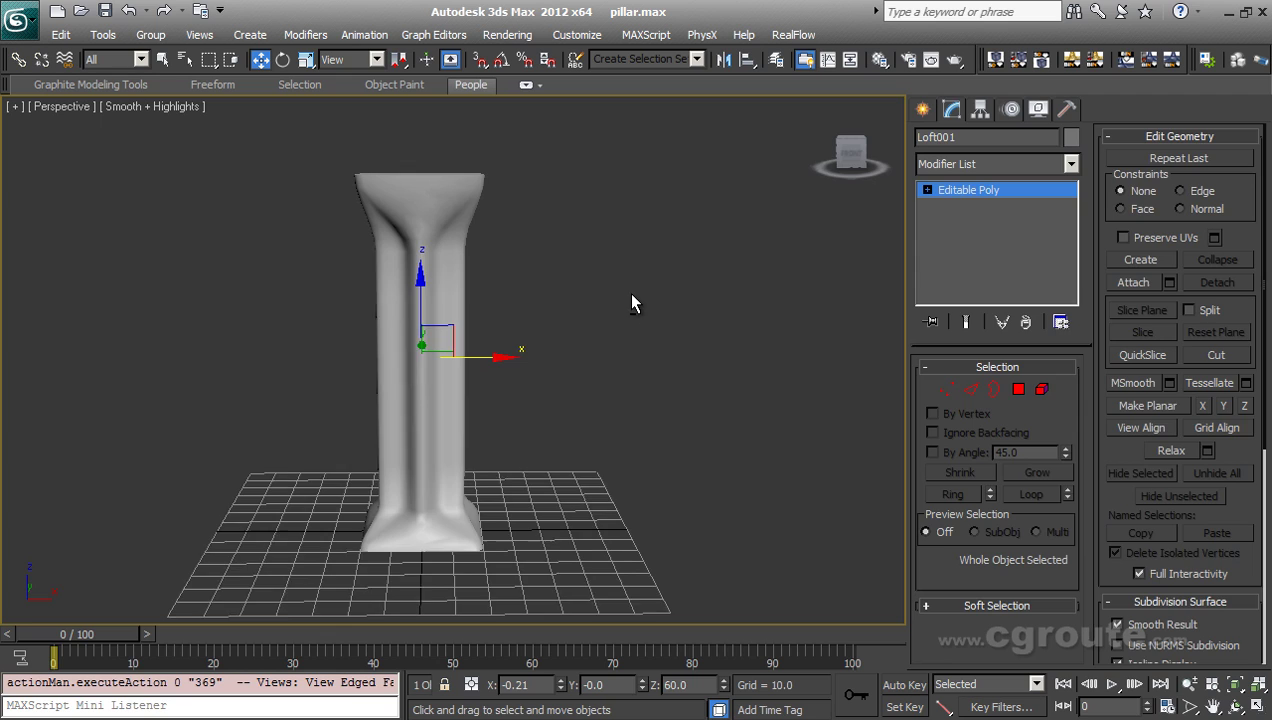
{"action": "scroll", "coordinate": [632, 303], "scroll_direction": "down", "scroll_amount": 1}
{"action": "left_click", "coordinate": [922, 108]}
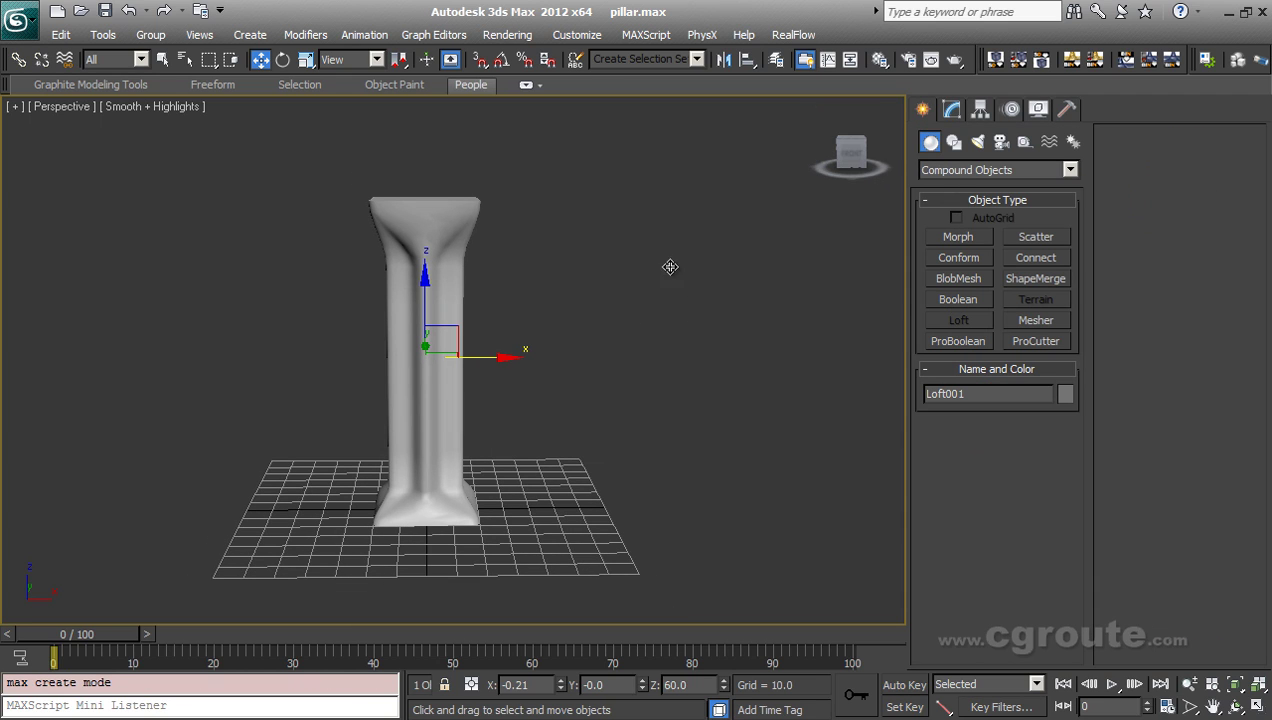
{"action": "left_click", "coordinate": [940, 172]}
{"action": "left_click", "coordinate": [945, 187]}
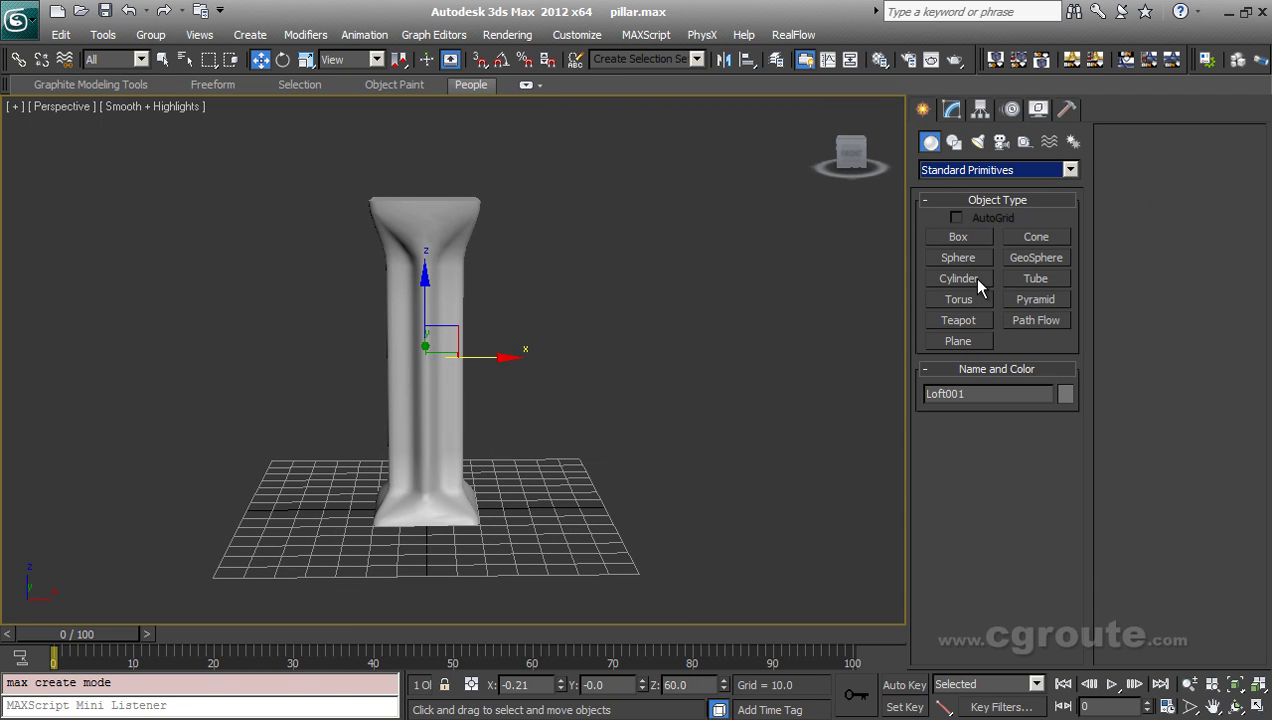
{"action": "left_click", "coordinate": [977, 345]}
{"action": "key", "text": "t"}
{"action": "scroll", "coordinate": [426, 320], "scroll_direction": "down", "scroll_amount": 2}
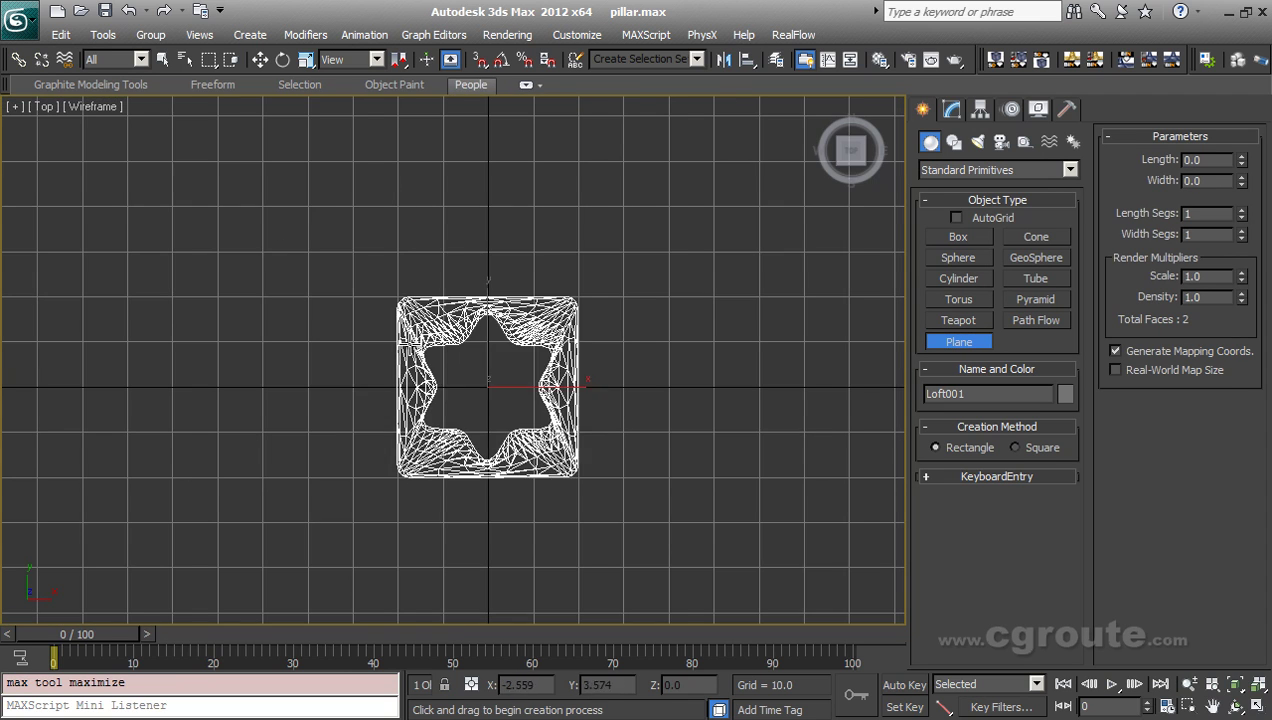
{"action": "left_click_drag", "start_coordinate": [252, 217], "coordinate": [715, 525]}
{"action": "key", "text": "alt+w"}
{"action": "right_click", "coordinate": [738, 514]}
{"action": "key", "text": "alt+w"}
{"action": "scroll", "coordinate": [680, 514], "scroll_direction": "up", "scroll_amount": 3}
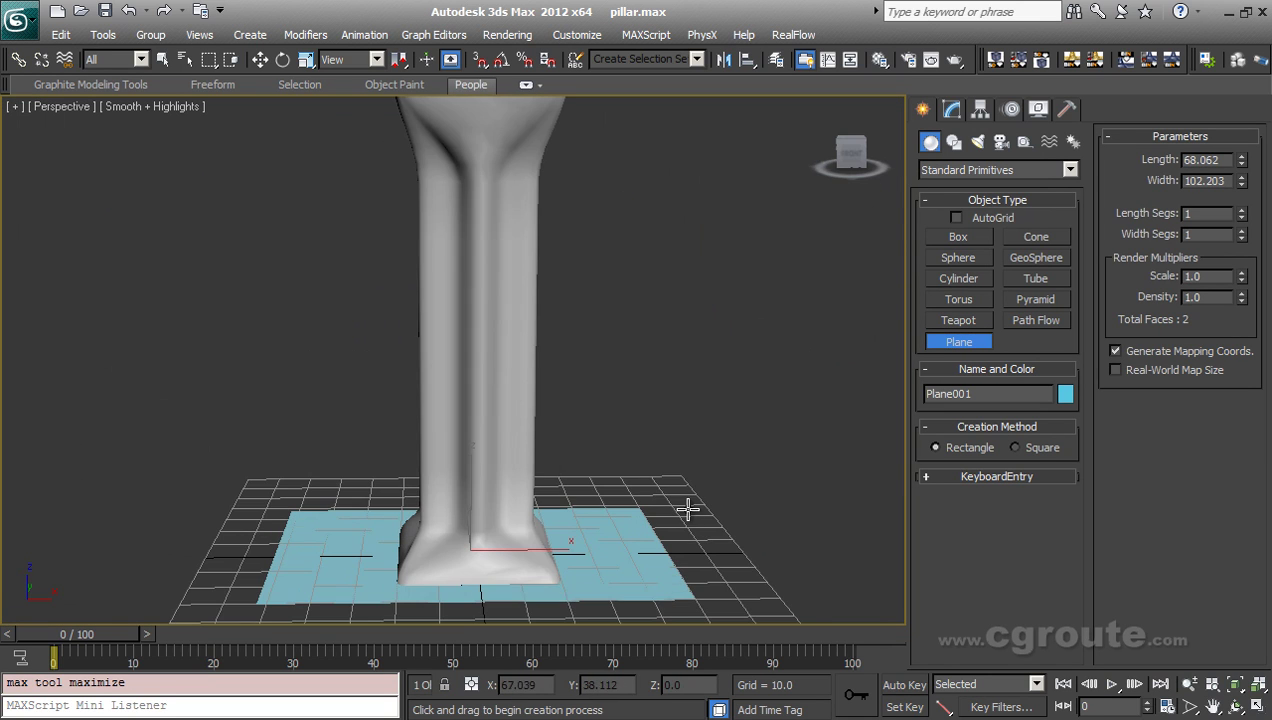
Raise the plane along the Z axis to just above the pillar's flared base, at a height of about 15.
{"action": "middle_click_drag", "start_coordinate": [676, 514], "coordinate": [600, 497], "text": "alt"}
{"action": "key", "text": "w"}
{"action": "scroll", "coordinate": [590, 488], "scroll_direction": "down", "scroll_amount": 3}
{"action": "left_click_drag", "start_coordinate": [468, 490], "coordinate": [467, 409]}
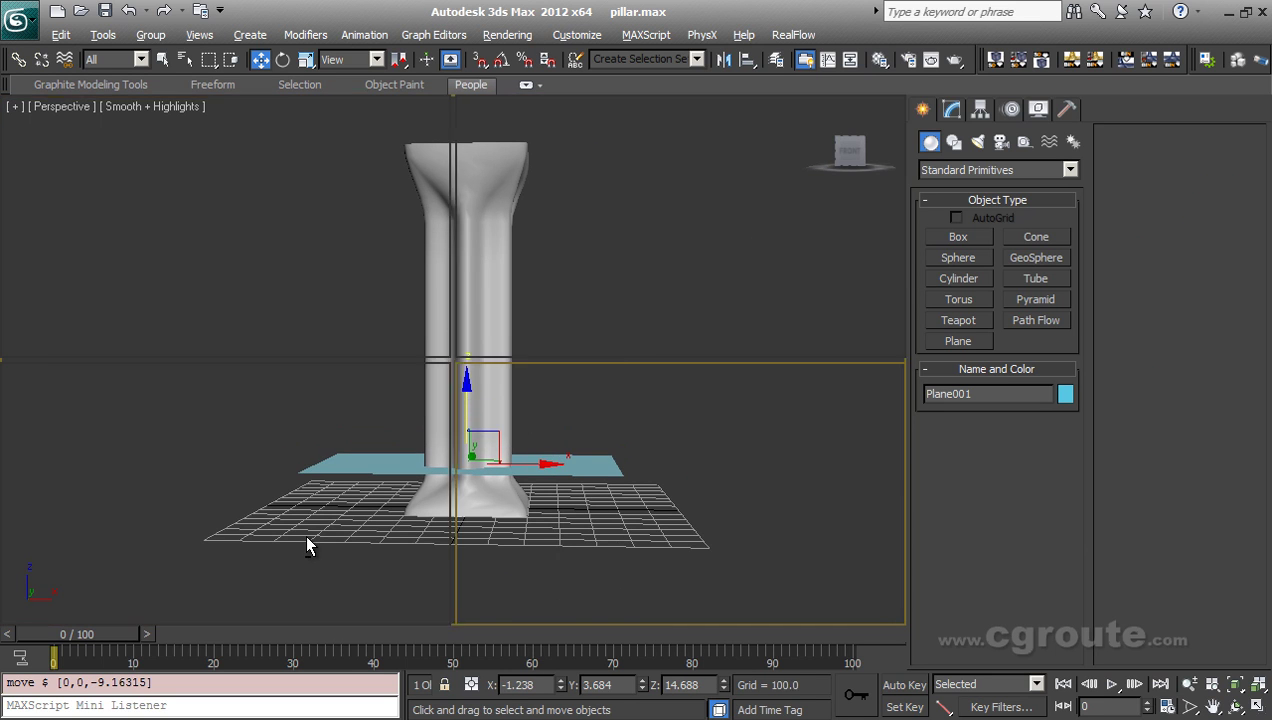
Tilt the plane in the Left view and position it so it cuts the lower shaft at a slant.
{"action": "key", "text": "alt+w"}
{"action": "right_click", "coordinate": [307, 543]}
{"action": "key", "text": "alt+w"}
{"action": "middle_click_drag", "start_coordinate": [430, 498], "coordinate": [438, 497]}
{"action": "scroll", "coordinate": [438, 497], "scroll_direction": "up", "scroll_amount": 2}
{"action": "middle_click_drag", "start_coordinate": [482, 436], "coordinate": [535, 562]}
{"action": "key", "text": "e"}
{"action": "left_click_drag", "start_coordinate": [558, 392], "coordinate": [548, 352]}
{"action": "key", "text": "w"}
{"action": "left_click_drag", "start_coordinate": [563, 447], "coordinate": [573, 447]}
{"action": "left_click_drag", "start_coordinate": [510, 390], "coordinate": [511, 370]}
Clone the slanted plane and give the copy the opposite slant to form a zigzag on the lower shaft.
{"action": "middle_click_drag", "start_coordinate": [566, 422], "coordinate": [568, 481]}
{"action": "mouse_move", "coordinate": [516, 419]}
{"action": "left_mouse_down", "text": "shift"}
{"action": "mouse_move", "coordinate": [517, 343]}
{"action": "mouse_move", "coordinate": [597, 378]}
{"action": "mouse_move", "coordinate": [609, 411]}
{"action": "mouse_move", "coordinate": [577, 523]}
{"action": "left_mouse_up", "text": "shift"}
{"action": "left_click", "coordinate": [640, 446]}
{"action": "key", "text": "e"}
{"action": "key", "text": "w"}
Clone both slanted planes together and place the copies higher on the pillar's shaft.
{"action": "middle_click_drag", "start_coordinate": [619, 488], "coordinate": [625, 568]}
{"action": "left_click_drag", "start_coordinate": [525, 421], "coordinate": [510, 261], "text": "shift"}
{"action": "left_click", "coordinate": [643, 450]}
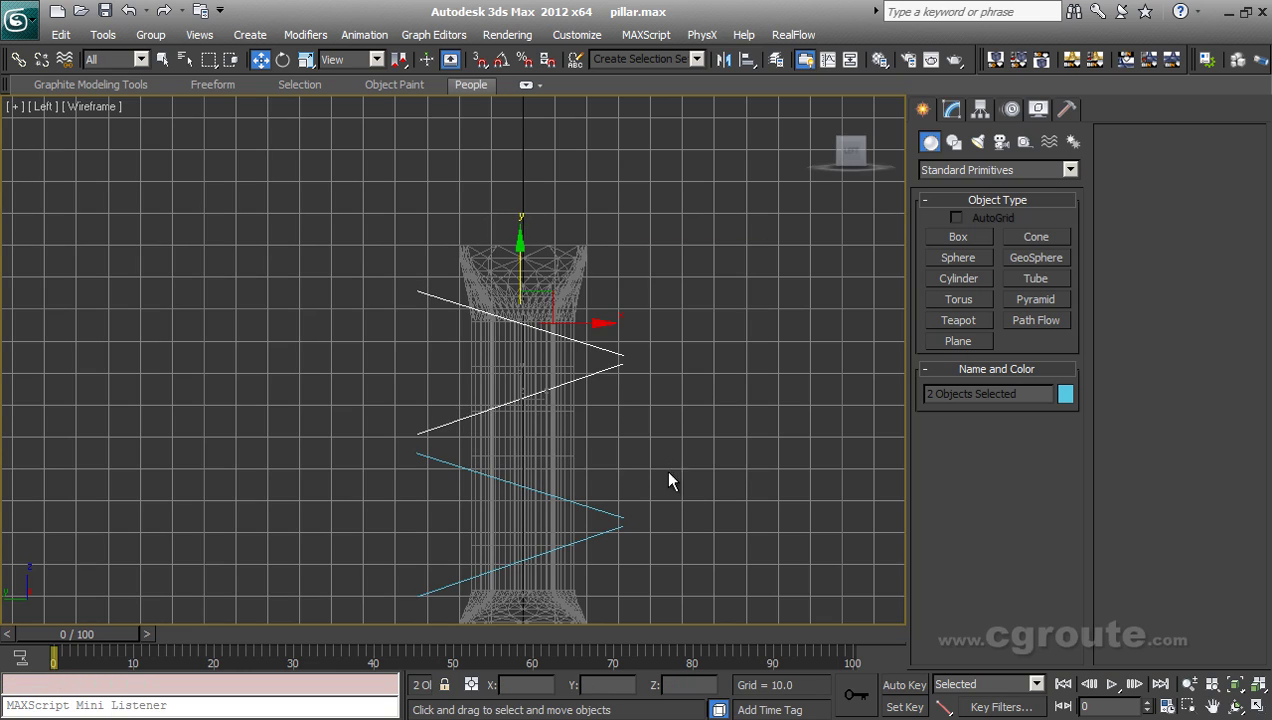
Start a ProCutter compound object from the upper slanted plane, with Stock Inside Cutter also enabled.
{"action": "scroll", "coordinate": [707, 519], "scroll_direction": "down", "scroll_amount": 2}
{"action": "mouse_move", "coordinate": [711, 542]}
{"action": "middle_mouse_down"}
{"action": "mouse_move", "coordinate": [670, 500]}
{"action": "mouse_move", "coordinate": [582, 515]}
{"action": "mouse_move", "coordinate": [613, 455]}
{"action": "mouse_move", "coordinate": [491, 499]}
{"action": "mouse_move", "coordinate": [568, 459]}
{"action": "mouse_move", "coordinate": [567, 513]}
{"action": "middle_mouse_up"}
{"action": "key", "text": "alt+w"}
{"action": "right_click", "coordinate": [670, 500]}
{"action": "key", "text": "alt+w"}
{"action": "scroll", "coordinate": [613, 455], "scroll_direction": "up", "scroll_amount": 1}
{"action": "scroll", "coordinate": [561, 486], "scroll_direction": "down", "scroll_amount": 2}
{"action": "middle_click_drag", "start_coordinate": [650, 299], "coordinate": [738, 311], "text": "alt"}
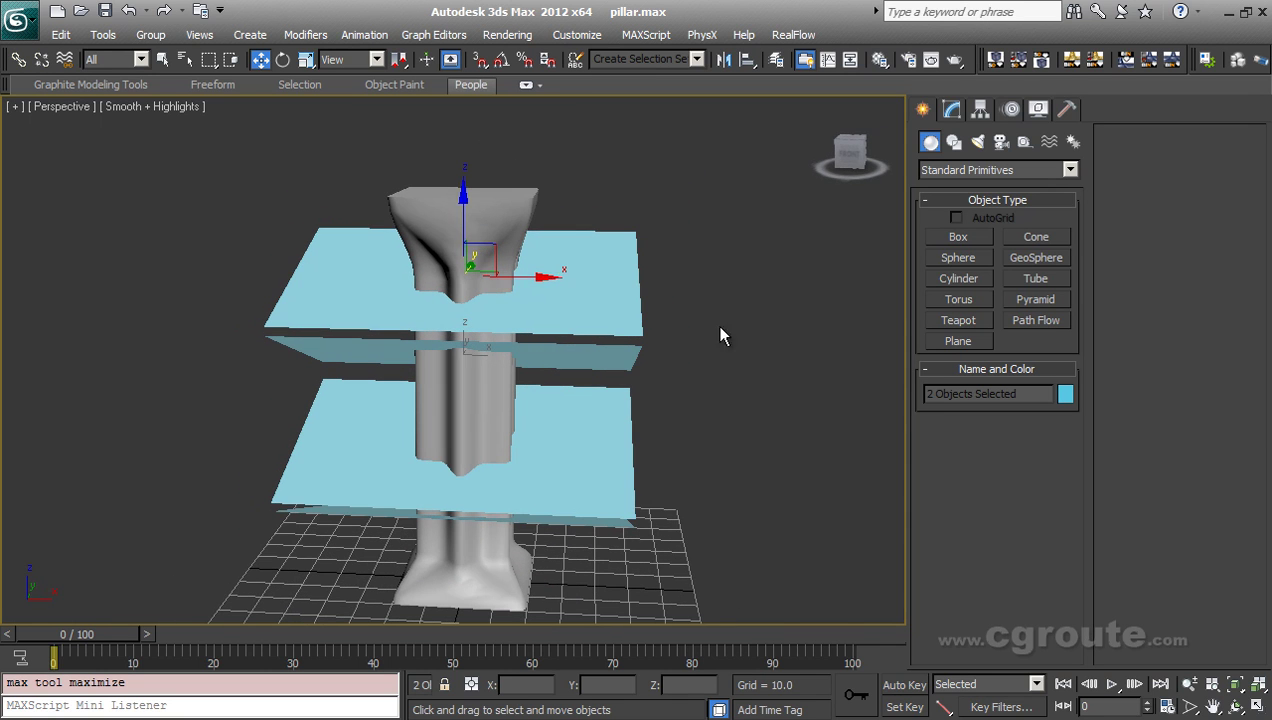
{"action": "left_click", "coordinate": [738, 311]}
{"action": "left_click", "coordinate": [630, 256]}
{"action": "scroll", "coordinate": [646, 354], "scroll_direction": "down", "scroll_amount": 2}
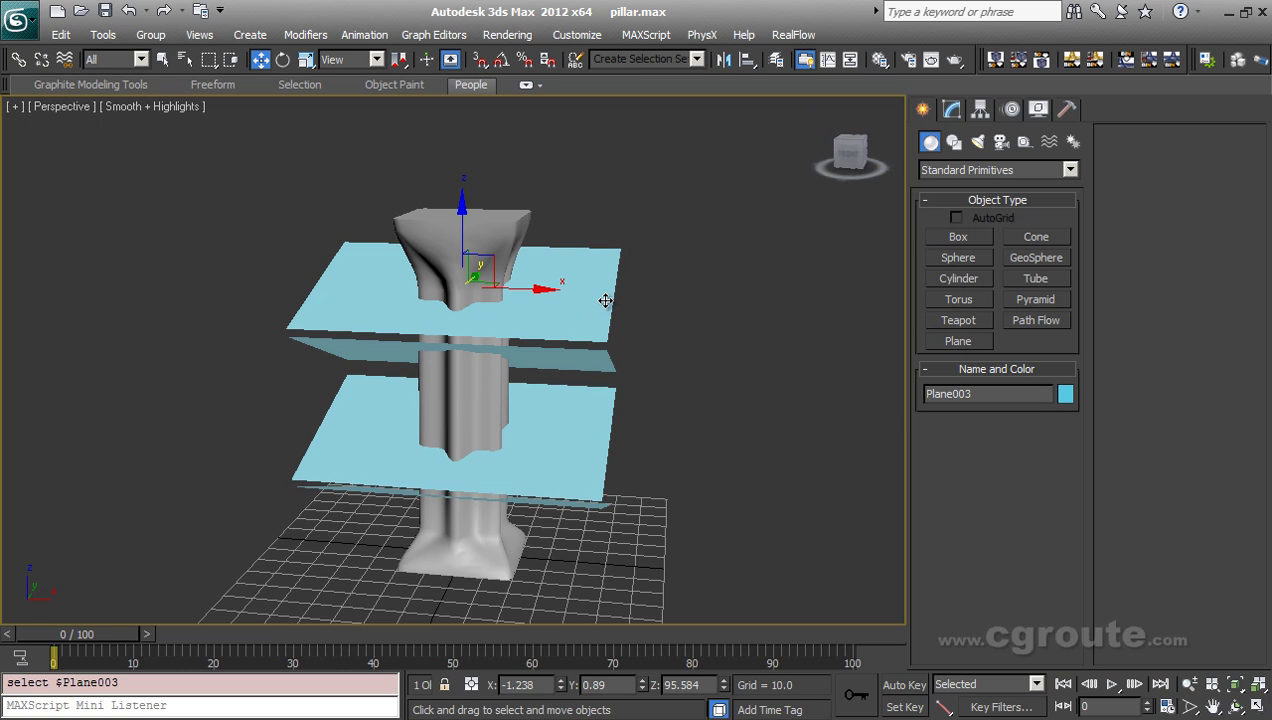
{"action": "left_click", "coordinate": [962, 172]}
{"action": "left_click", "coordinate": [962, 208]}
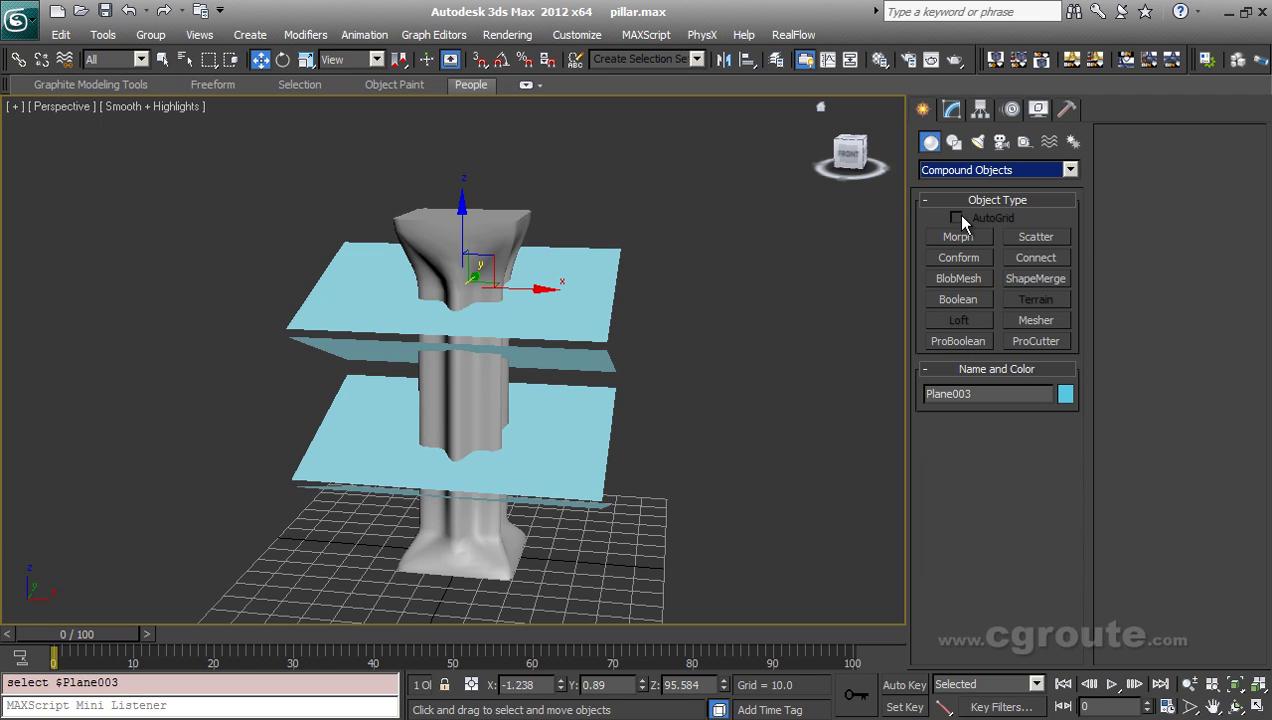
{"action": "left_click", "coordinate": [1037, 343]}
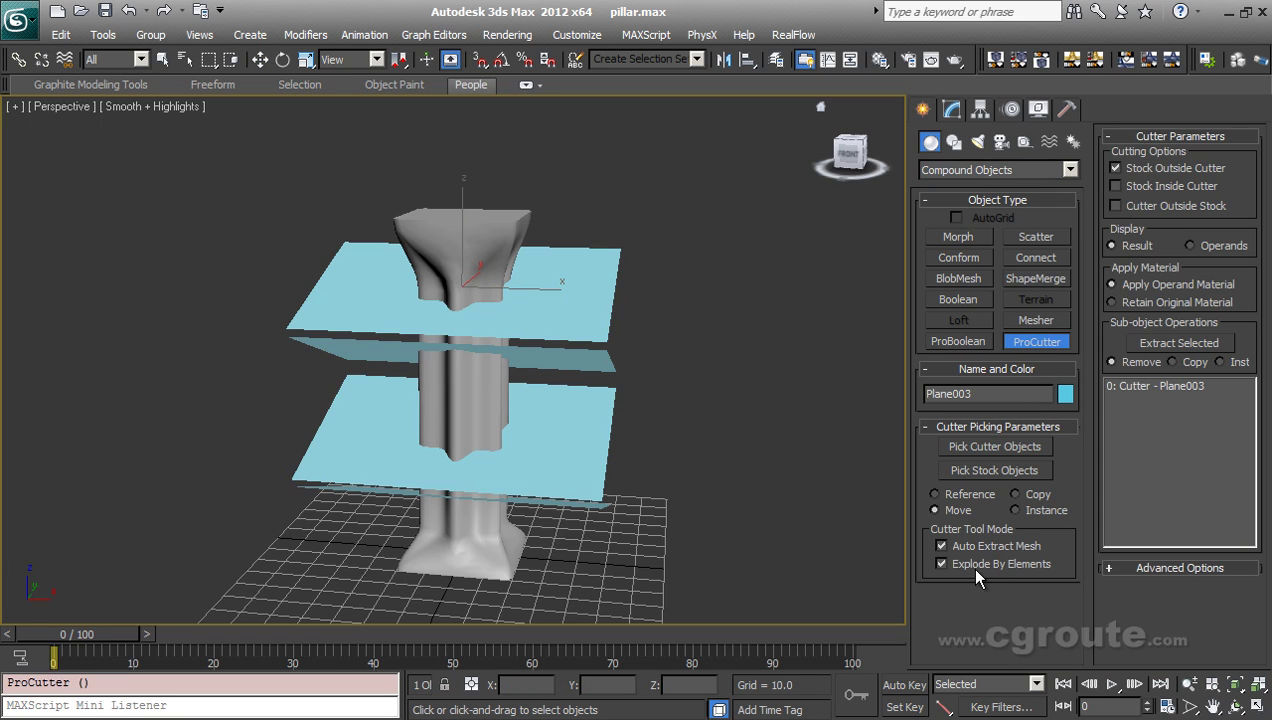
{"action": "left_click", "coordinate": [1153, 186]}
Add Plane001, Plane002 and Plane004 as cutter objects and pick the pillar as the stock object.
{"action": "left_click", "coordinate": [995, 447]}
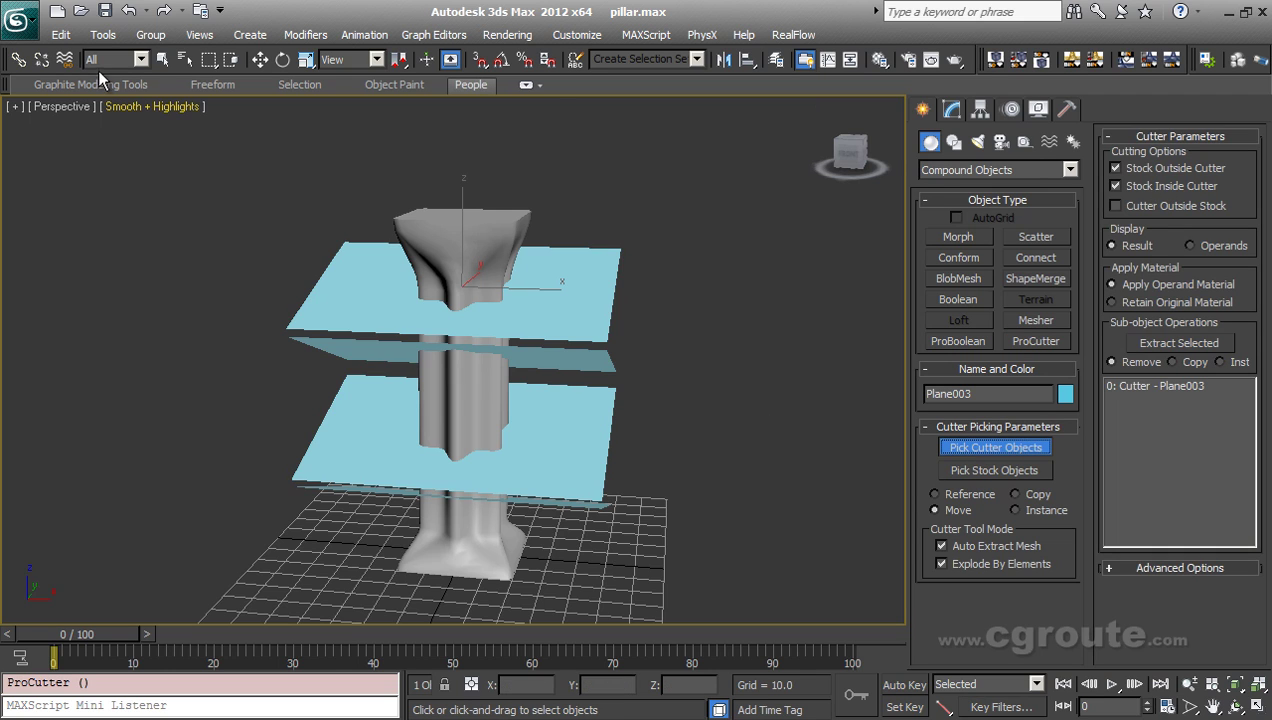
{"action": "left_click", "coordinate": [186, 60]}
{"action": "left_click_drag", "start_coordinate": [162, 247], "coordinate": [152, 316]}
{"action": "left_click", "coordinate": [428, 657]}
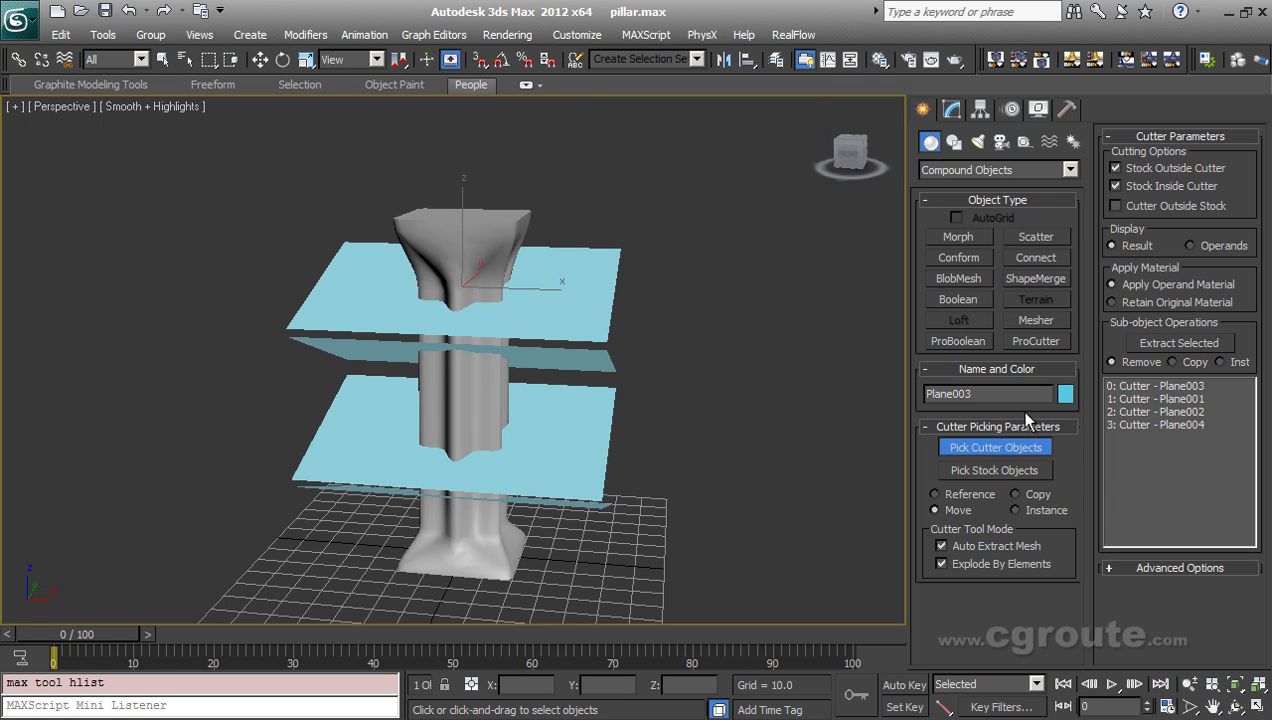
{"action": "left_click", "coordinate": [1000, 471]}
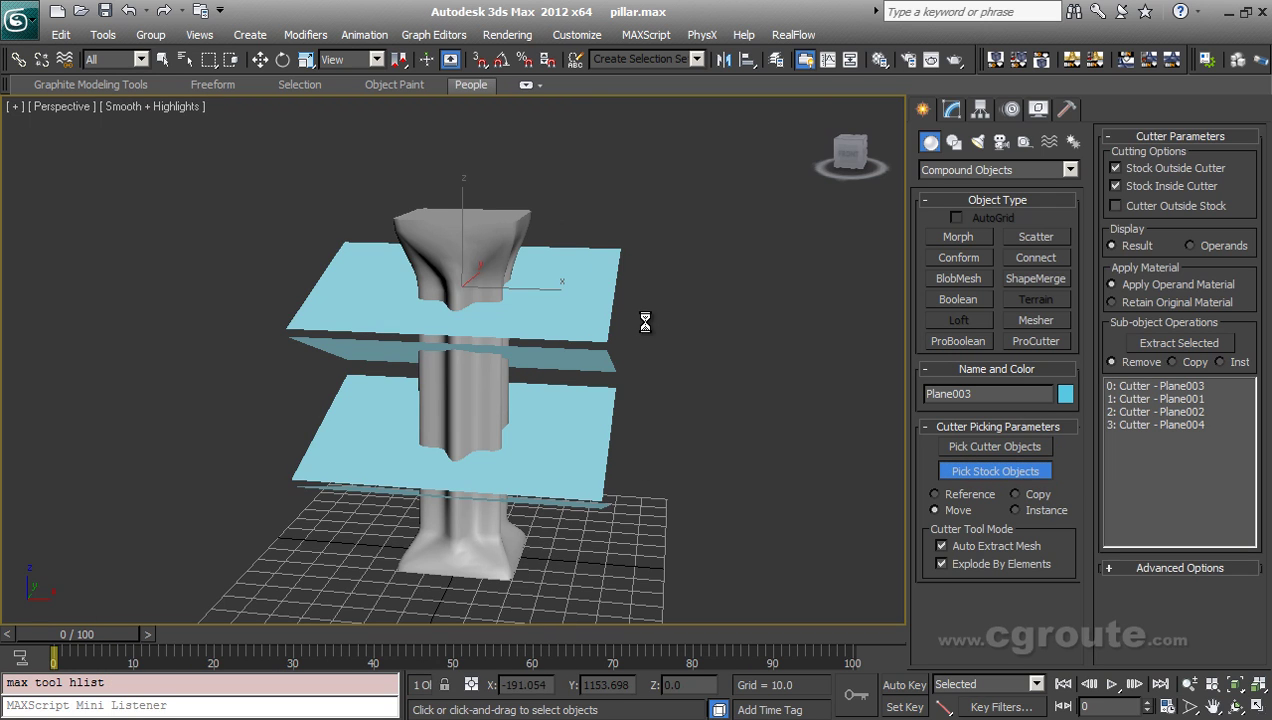
{"action": "middle_click_drag", "start_coordinate": [652, 333], "coordinate": [520, 250], "text": "alt"}
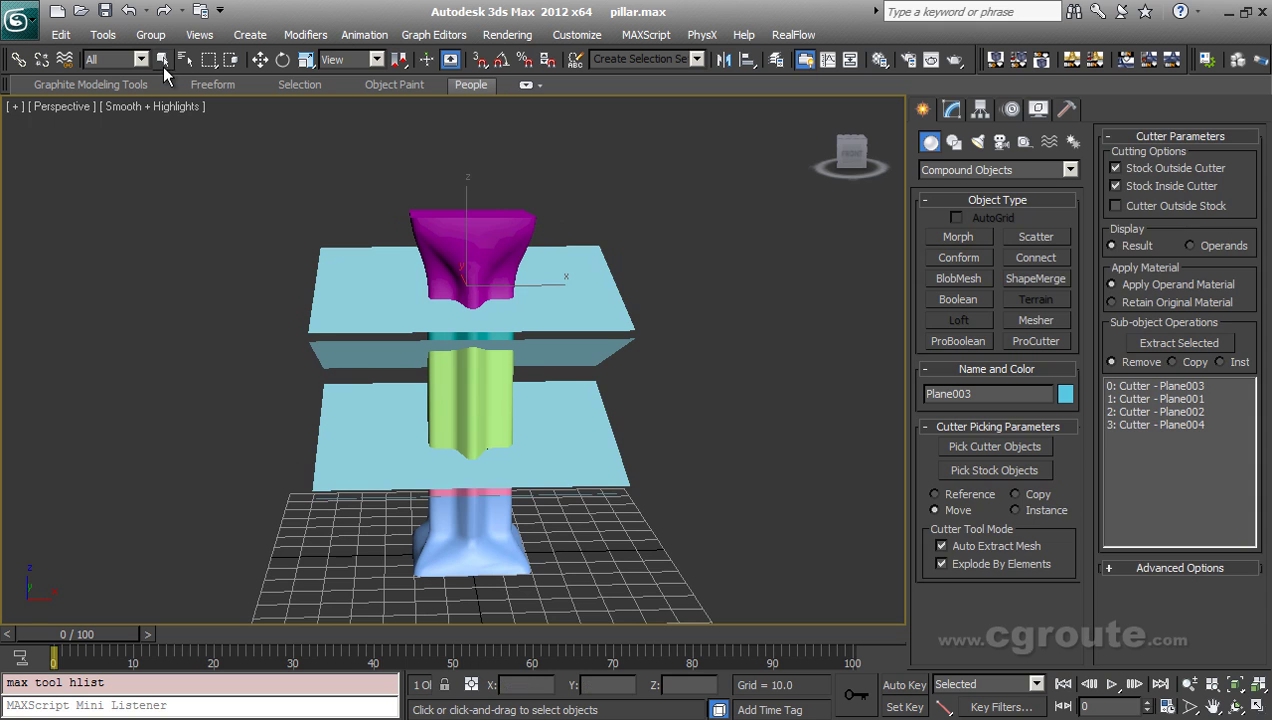
Delete the slanted cutter planes from around the fractured pillar.
{"action": "left_click", "coordinate": [162, 59]}
{"action": "left_click", "coordinate": [597, 483]}
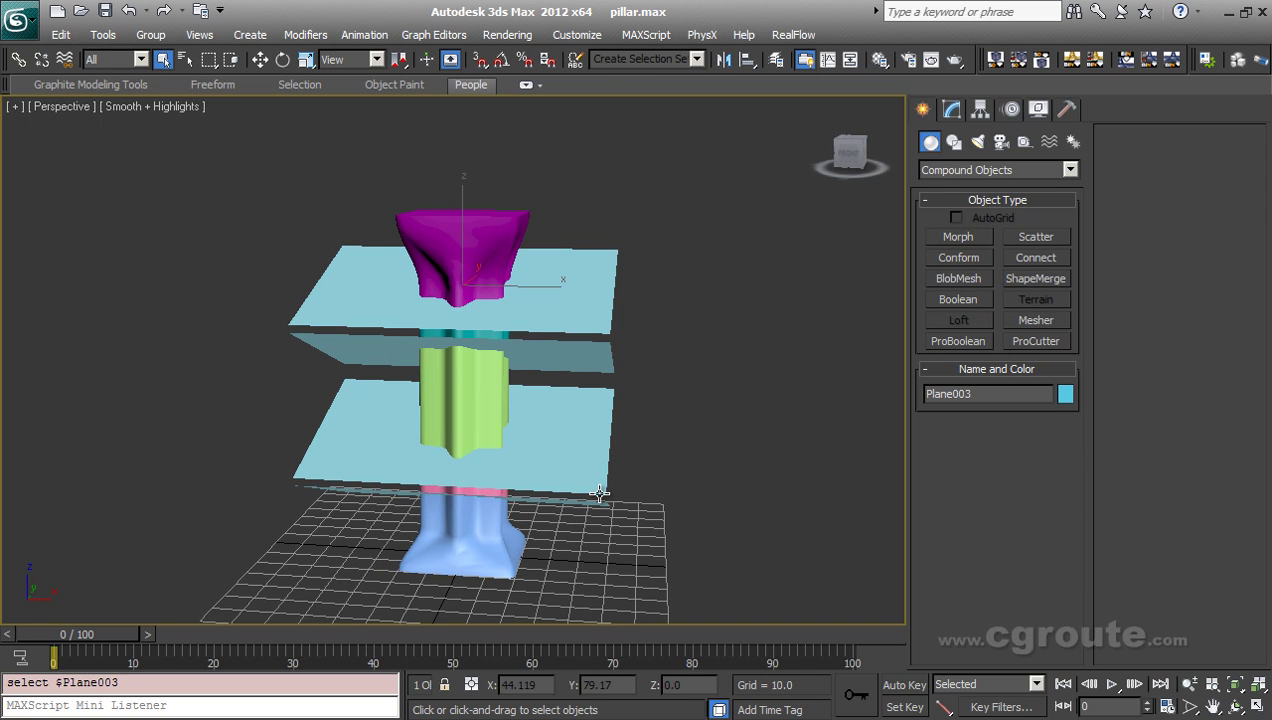
{"action": "key", "text": "Delete"}
Move the two uppermost pillar pieces apart in opposite directions along the Y axis.
{"action": "left_click", "coordinate": [475, 280]}
{"action": "middle_click_drag", "start_coordinate": [475, 280], "coordinate": [514, 270], "text": "alt"}
{"action": "key", "text": "w"}
{"action": "left_click_drag", "start_coordinate": [520, 262], "coordinate": [282, 266]}
{"action": "left_click", "coordinate": [465, 338]}
{"action": "left_click_drag", "start_coordinate": [531, 263], "coordinate": [683, 262]}
Move the green and pink shaft pieces out of the pillar in opposite directions along the Y axis.
{"action": "left_click", "coordinate": [454, 434]}
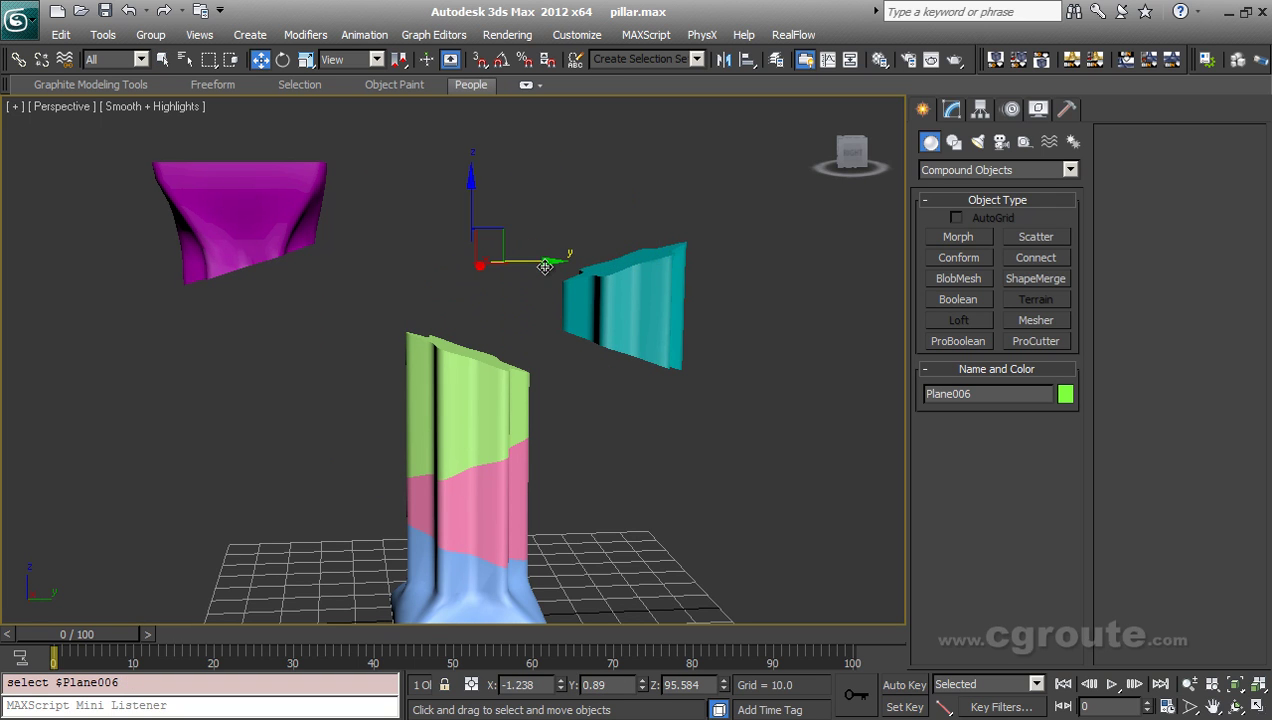
{"action": "left_click_drag", "start_coordinate": [545, 267], "coordinate": [431, 268]}
{"action": "middle_click_drag", "start_coordinate": [489, 384], "coordinate": [501, 312]}
{"action": "left_click", "coordinate": [494, 408]}
{"action": "left_click_drag", "start_coordinate": [548, 190], "coordinate": [677, 202]}
{"action": "scroll", "coordinate": [528, 535], "scroll_direction": "down", "scroll_amount": 4}
{"action": "key", "text": "ctrl+z"}
{"action": "middle_click_drag", "start_coordinate": [528, 535], "coordinate": [565, 510], "text": "alt"}
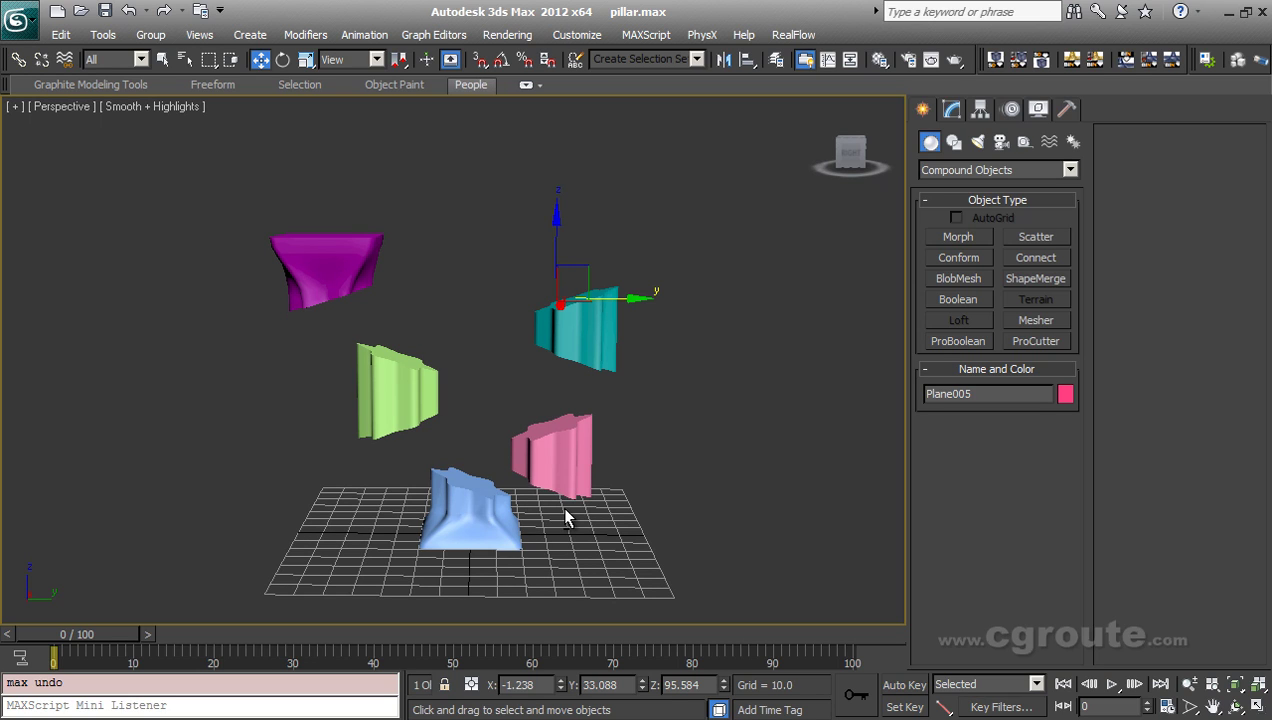
Reload the pillar.max scene, discarding the fractured pieces.
{"action": "left_click", "coordinate": [16, 20]}
{"action": "left_click", "coordinate": [283, 188]}
{"action": "left_click", "coordinate": [650, 429]}
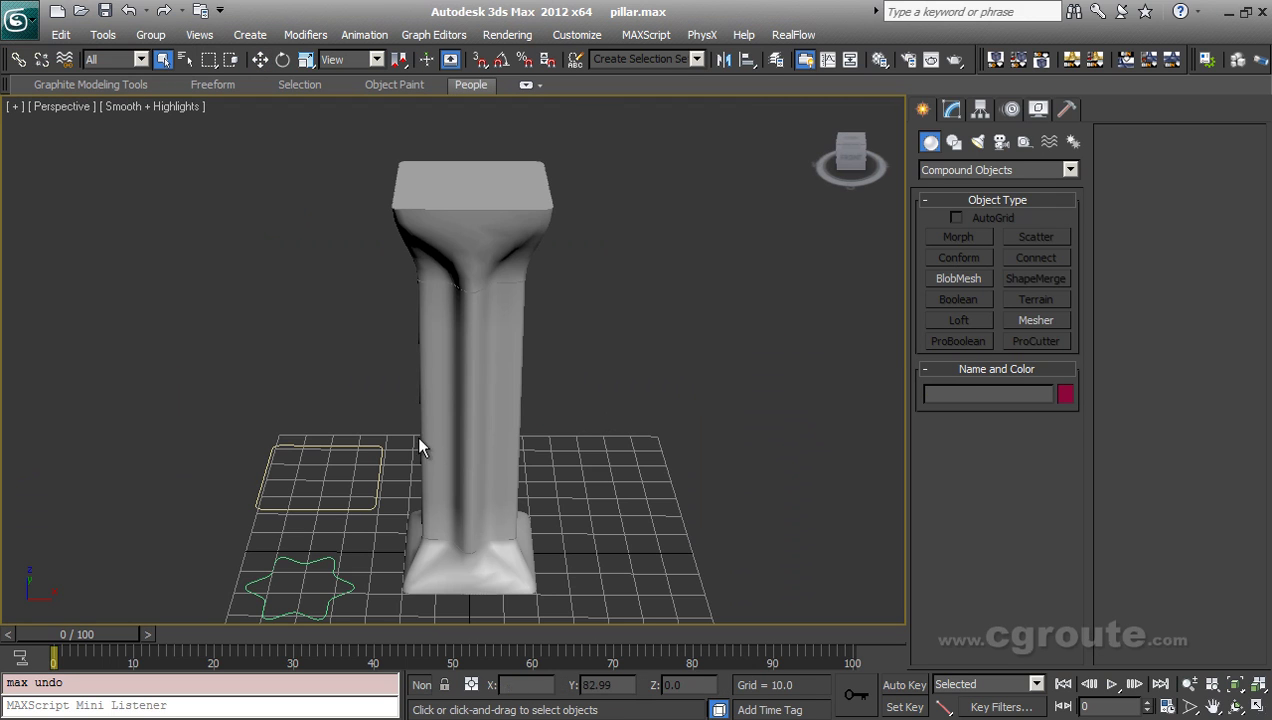
Convert the lofted pillar to an Editable Poly and delete the two spline shapes beside it.
{"action": "scroll", "coordinate": [517, 292], "scroll_direction": "down", "scroll_amount": 3}
{"action": "right_click", "coordinate": [512, 298]}
{"action": "mouse_move", "coordinate": [592, 503]}
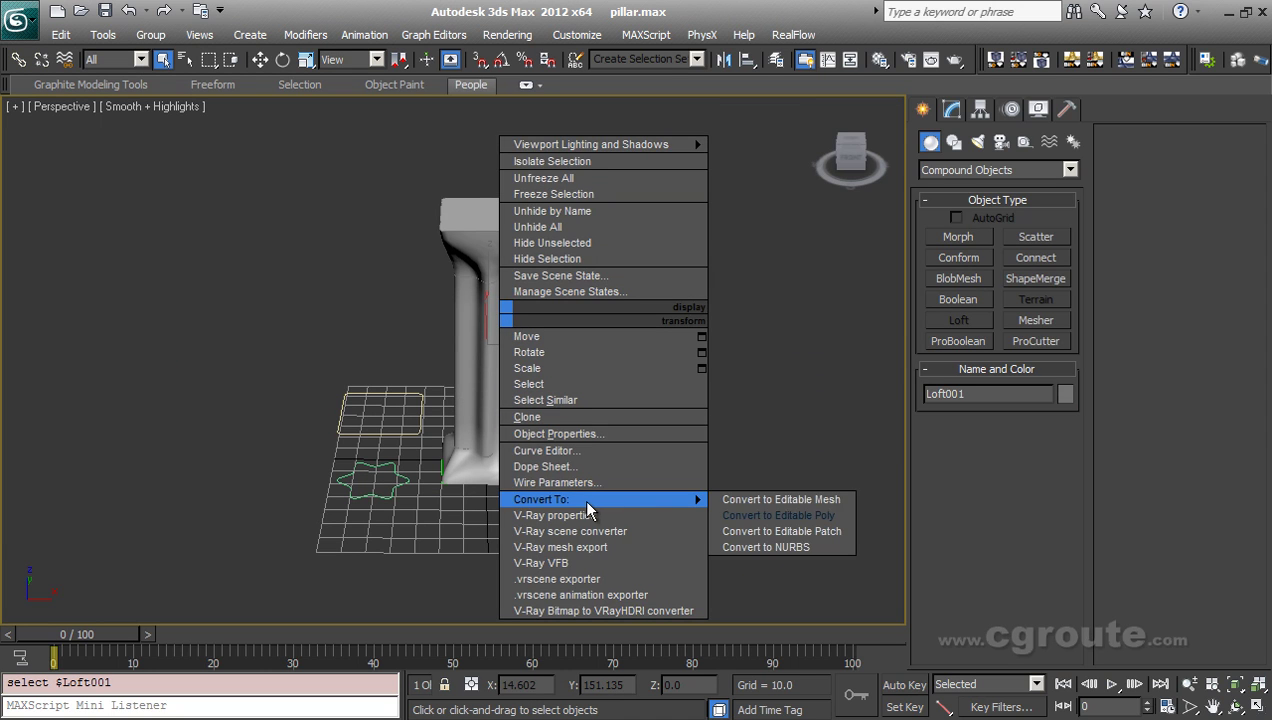
{"action": "left_click", "coordinate": [781, 517]}
{"action": "left_click_drag", "start_coordinate": [328, 376], "coordinate": [391, 575]}
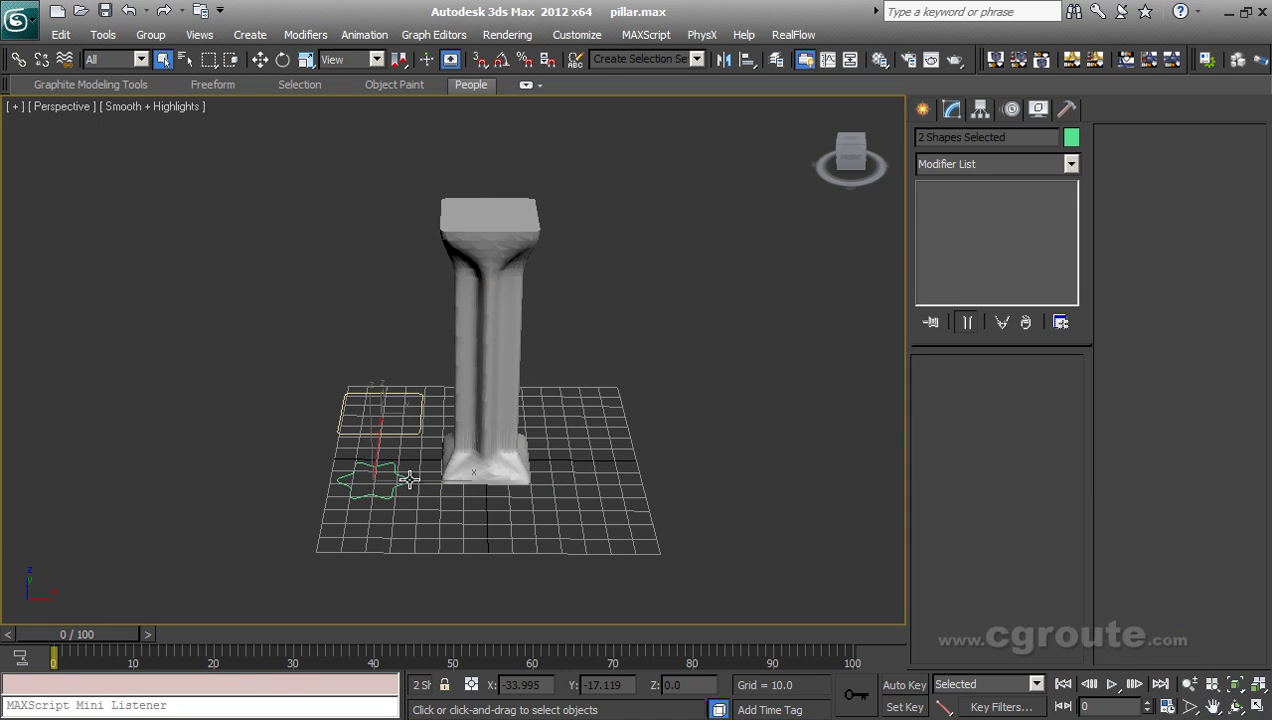
{"action": "key", "text": "Delete"}
{"action": "scroll", "coordinate": [605, 416], "scroll_direction": "up", "scroll_amount": 2}
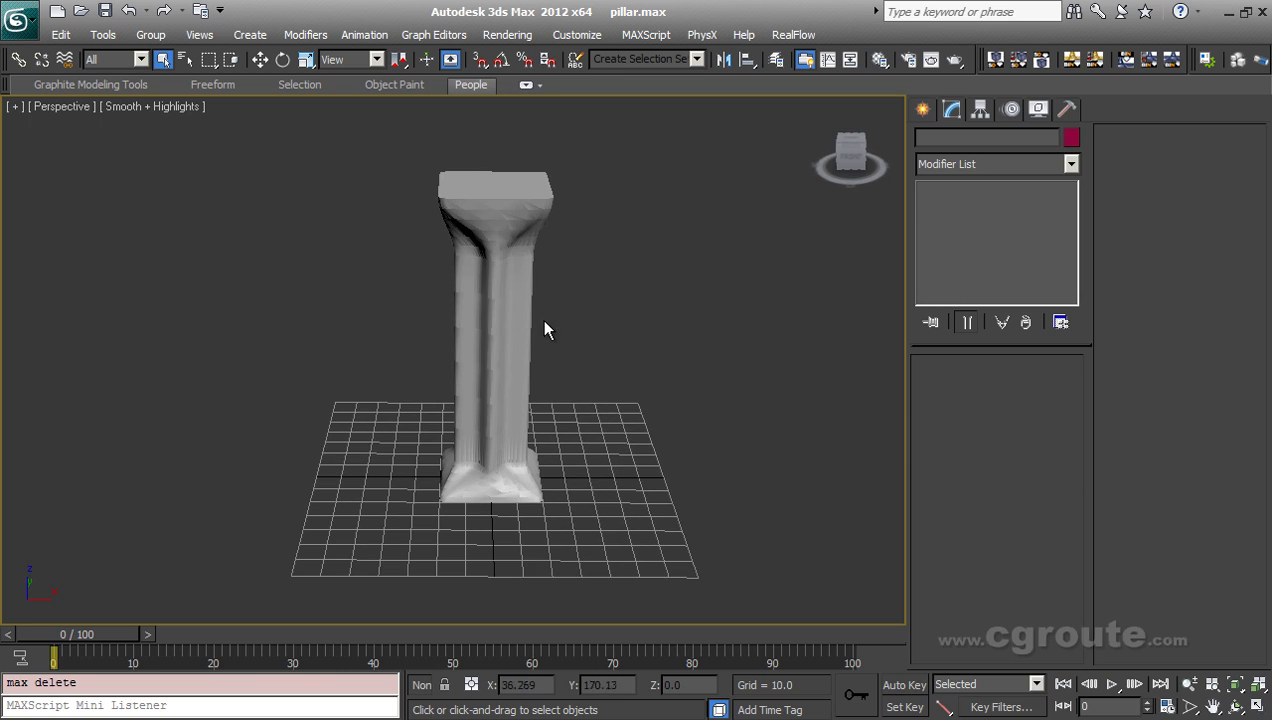
Create a standard plane about 99 long and 143 wide on the grid beside the pillar.
{"action": "left_click", "coordinate": [512, 324]}
{"action": "left_click", "coordinate": [922, 110]}
{"action": "left_click", "coordinate": [997, 170]}
{"action": "left_click", "coordinate": [960, 190]}
{"action": "left_click", "coordinate": [959, 341]}
{"action": "scroll", "coordinate": [593, 394], "scroll_direction": "down", "scroll_amount": 3}
{"action": "middle_click_drag", "start_coordinate": [526, 402], "coordinate": [465, 392], "text": "alt"}
{"action": "left_click_drag", "start_coordinate": [415, 361], "coordinate": [741, 483]}
Increase the plane's length segments to a dense grid and set its width segments to 56.
{"action": "left_click", "coordinate": [1038, 108]}
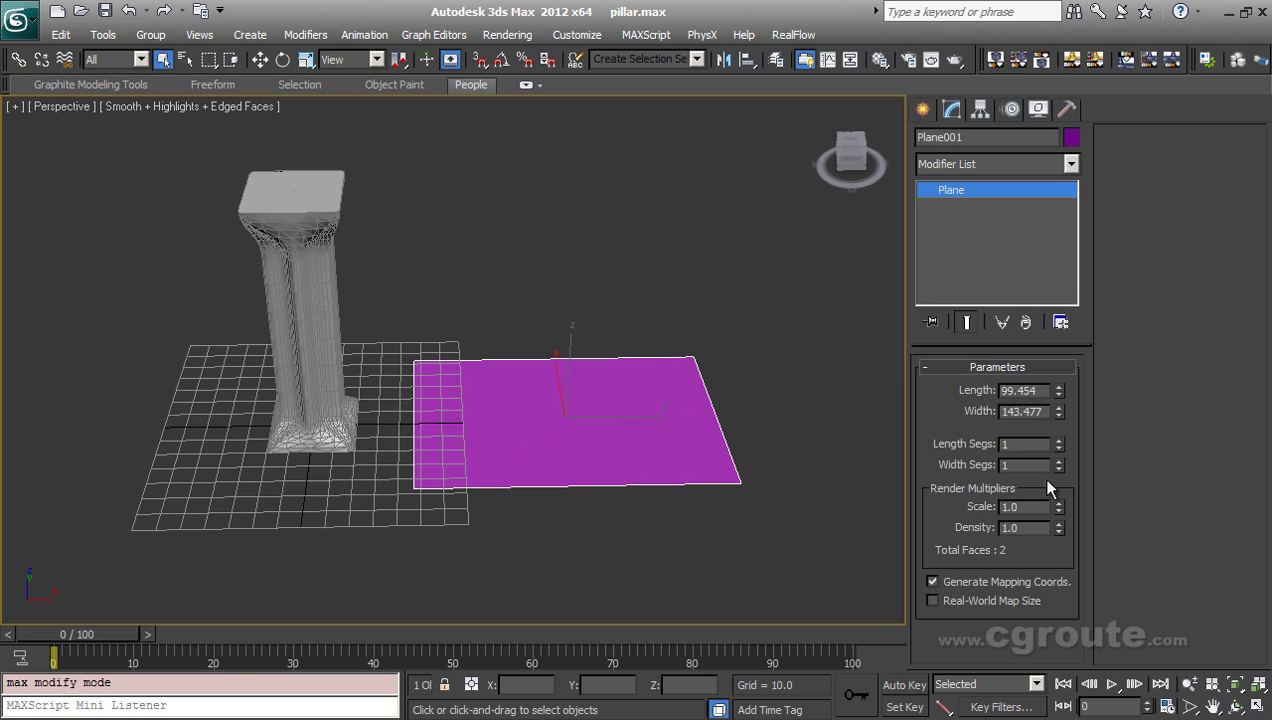
{"action": "left_click", "coordinate": [1057, 440]}
{"action": "left_click", "coordinate": [1057, 440]}
{"action": "left_click_drag", "start_coordinate": [1059, 444], "coordinate": [1025, 180]}
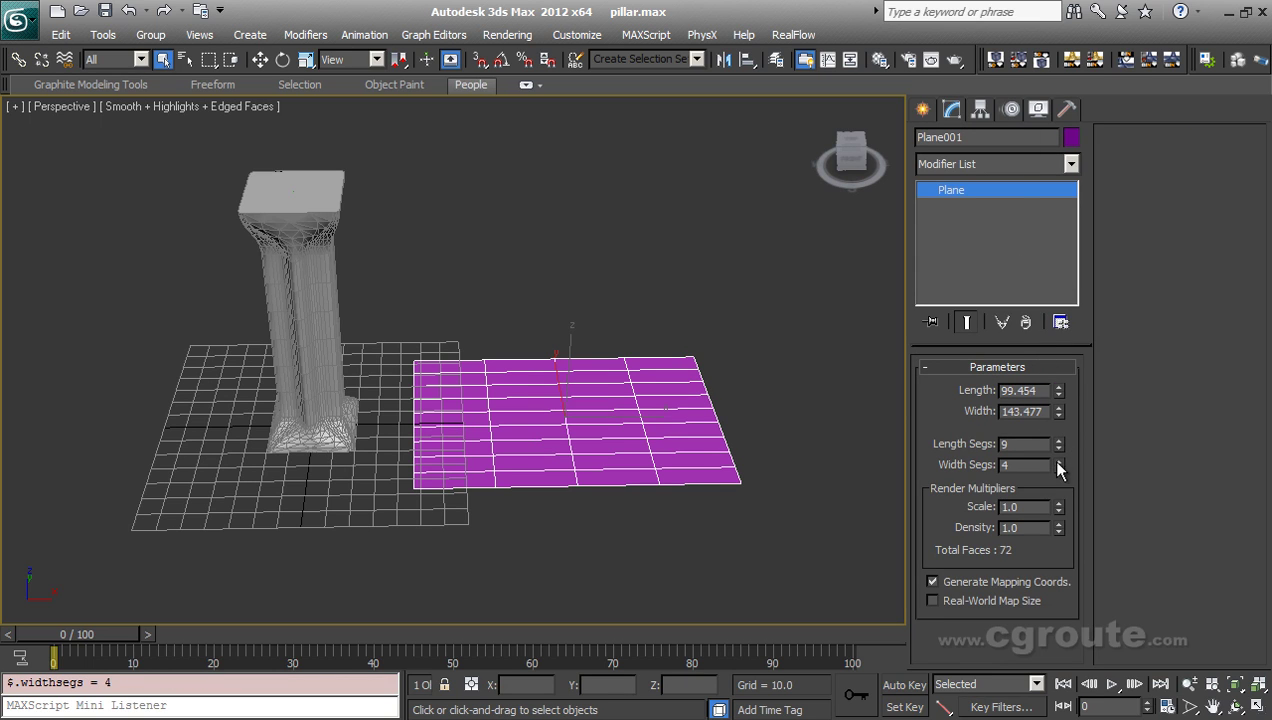
{"action": "left_click_drag", "start_coordinate": [1058, 472], "coordinate": [1026, 199]}
Apply a Noise modifier to the plane with a Z strength of 20 and Fractal enabled.
{"action": "left_click", "coordinate": [1000, 164]}
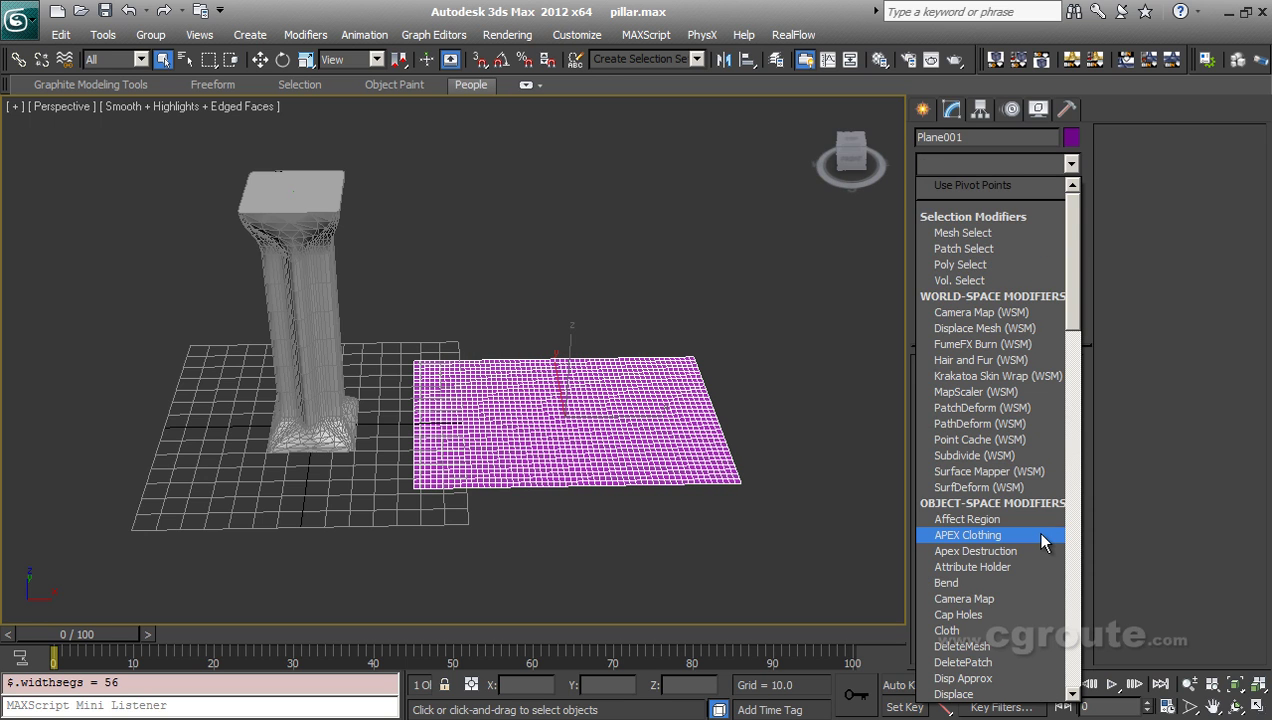
{"action": "scroll", "coordinate": [1029, 539], "scroll_direction": "down", "scroll_amount": 5}
{"action": "left_click", "coordinate": [981, 199]}
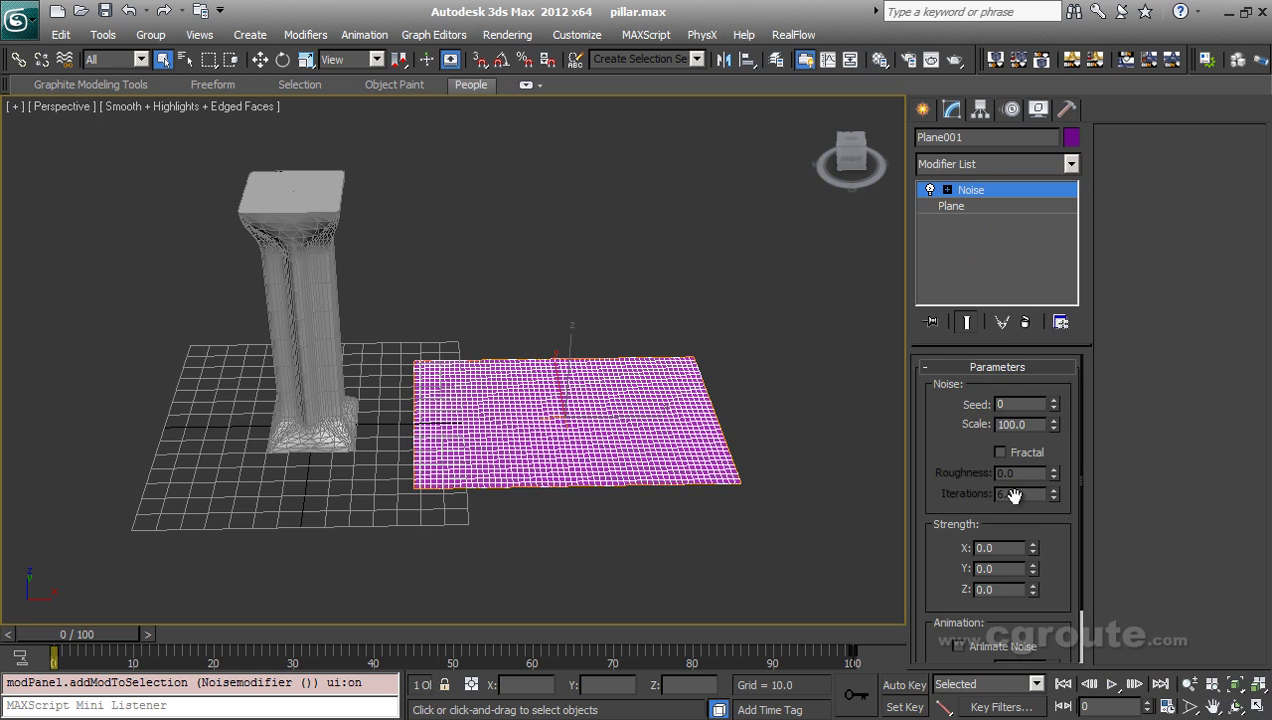
{"action": "double_click", "coordinate": [993, 589]}
{"action": "key", "text": "Return"}
{"action": "left_click", "coordinate": [1024, 456]}
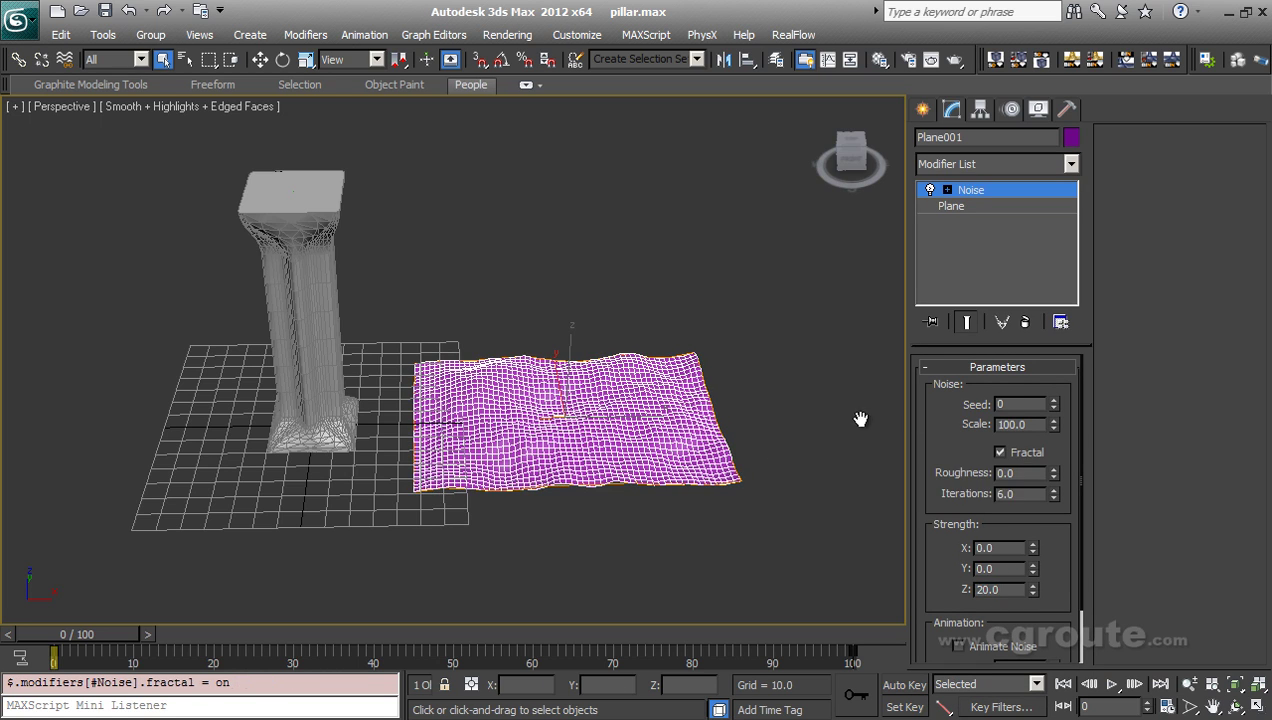
Set the Noise scale to 55 and convert the rippled plane to an Editable Poly.
{"action": "scroll", "coordinate": [765, 452], "scroll_direction": "up", "scroll_amount": 5}
{"action": "key", "text": "F4"}
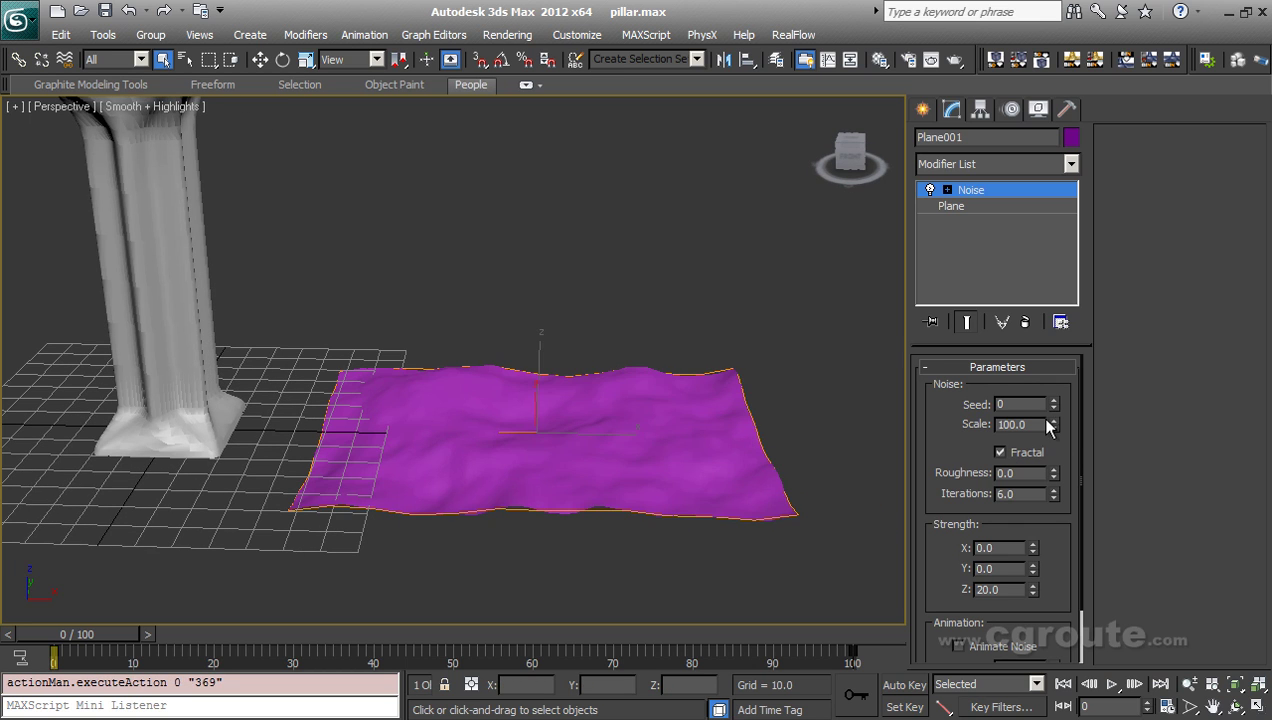
{"action": "left_click_drag", "start_coordinate": [1053, 421], "coordinate": [1130, 466]}
{"action": "middle_click_drag", "start_coordinate": [577, 489], "coordinate": [605, 488], "text": "alt"}
{"action": "right_click", "coordinate": [596, 416]}
{"action": "mouse_move", "coordinate": [655, 601]}
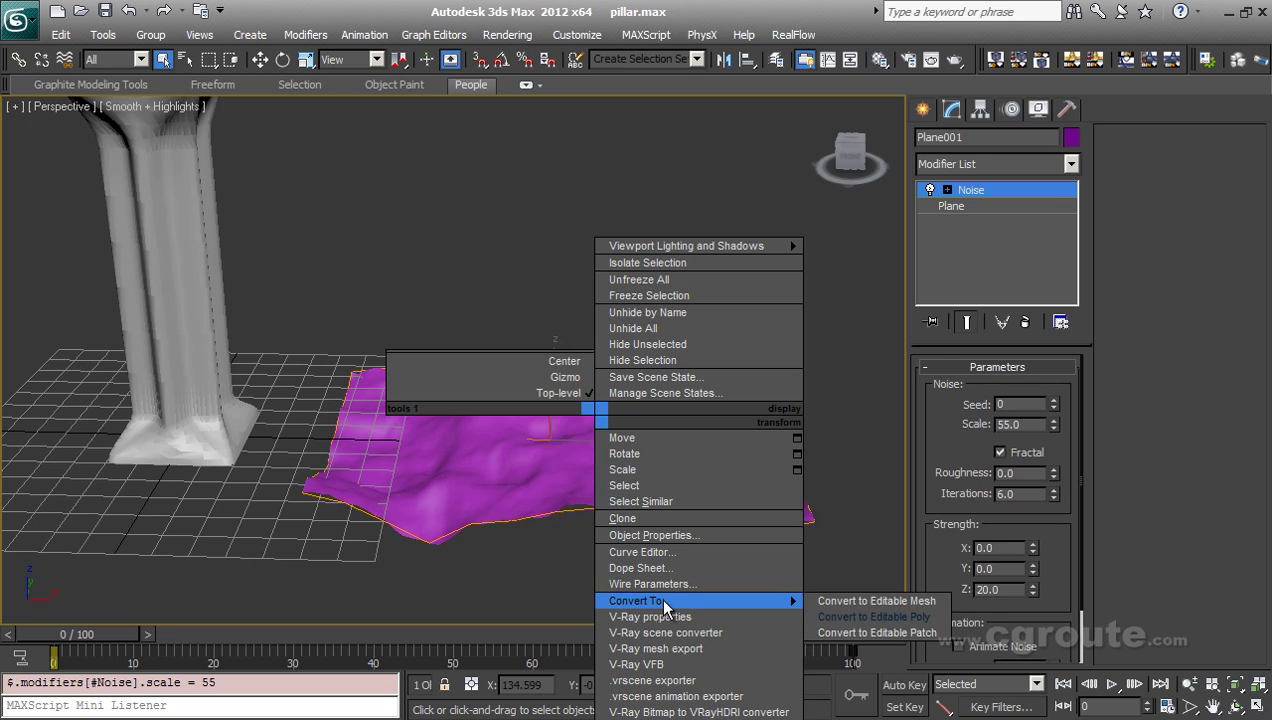
{"action": "left_click", "coordinate": [842, 603]}
{"action": "left_click", "coordinate": [650, 310]}
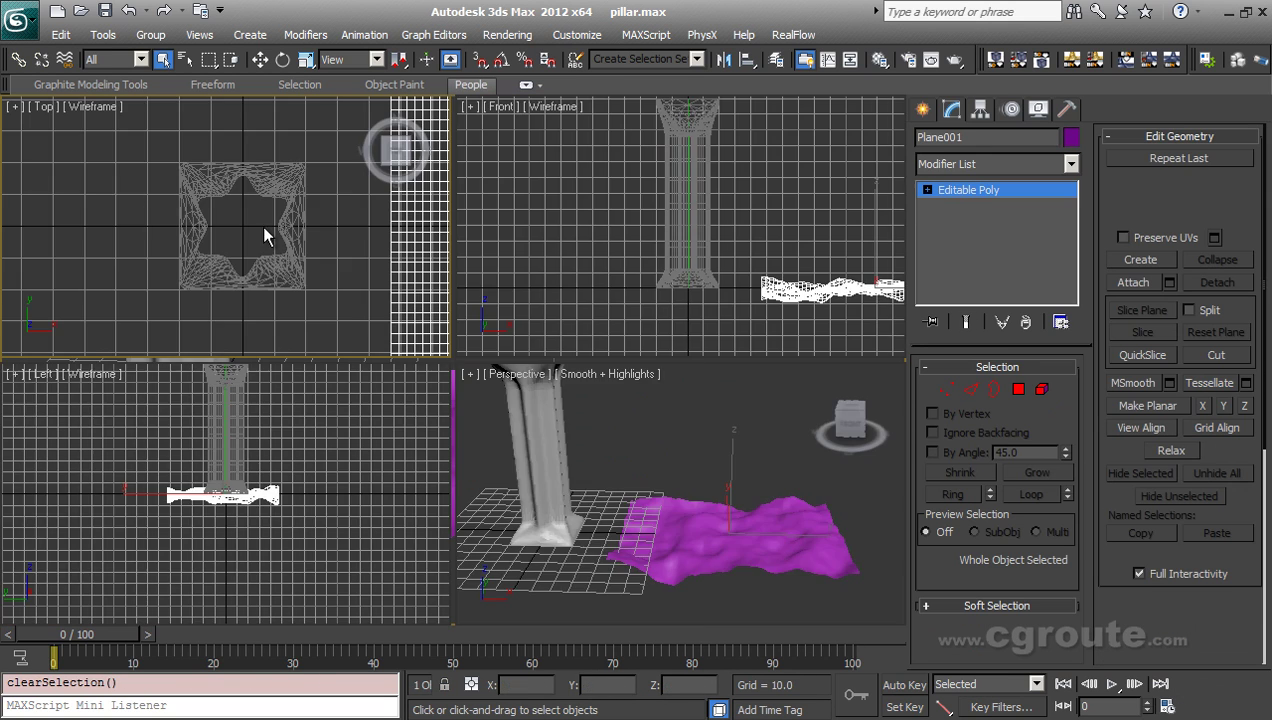
Move the rippled plane along X in the Top view so it covers the pillar.
{"action": "key", "text": "alt+w"}
{"action": "key", "text": "w"}
{"action": "scroll", "coordinate": [404, 367], "scroll_direction": "down", "scroll_amount": 2}
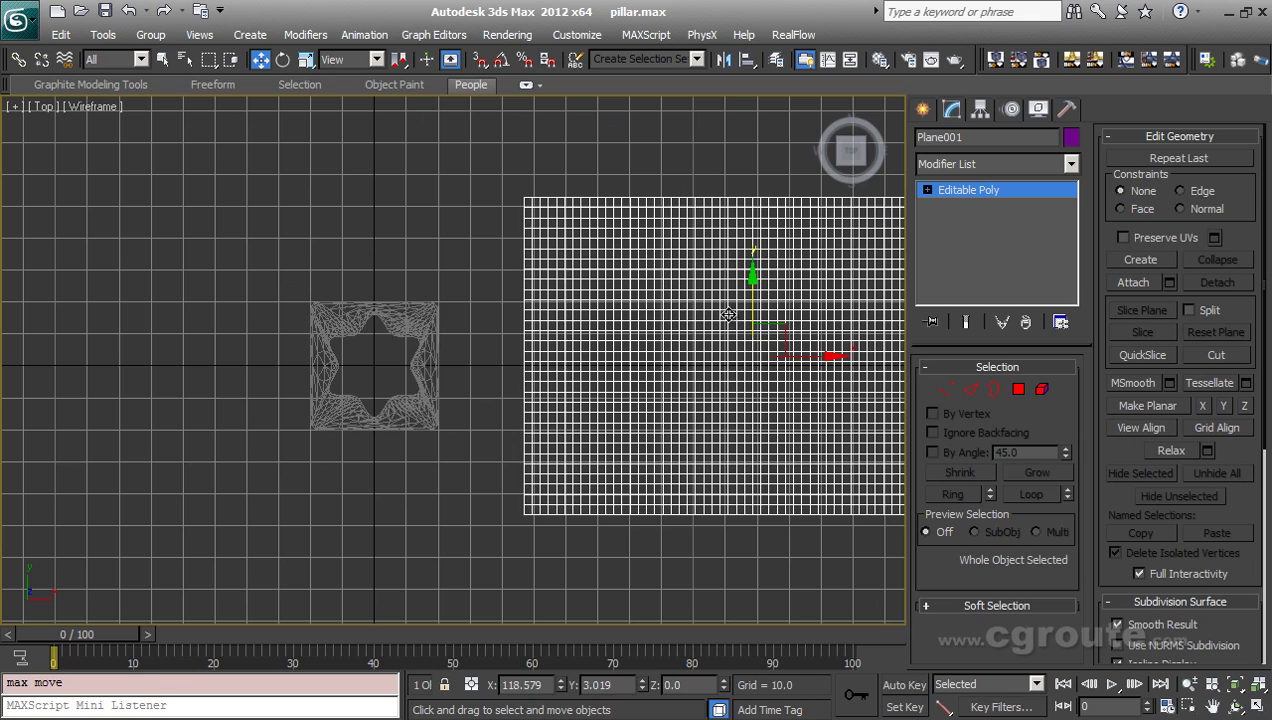
{"action": "left_click_drag", "start_coordinate": [780, 336], "coordinate": [410, 333]}
Raise the rippled plane in the Front view to the lower shaft, at a height of about 23.
{"action": "key", "text": "alt+w"}
{"action": "right_click", "coordinate": [636, 278]}
{"action": "key", "text": "alt+w"}
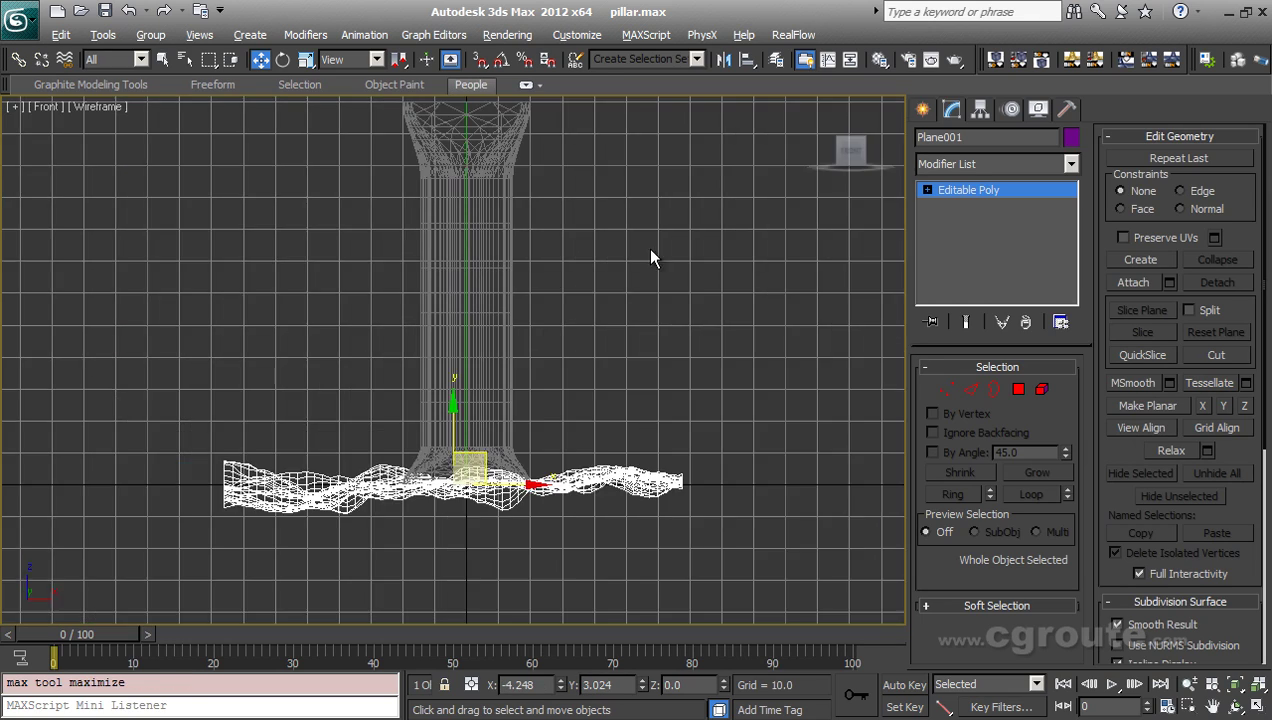
{"action": "middle_click_drag", "start_coordinate": [636, 278], "coordinate": [652, 355]}
{"action": "left_click_drag", "start_coordinate": [470, 507], "coordinate": [498, 433]}
{"action": "scroll", "coordinate": [527, 394], "scroll_direction": "up", "scroll_amount": 2}
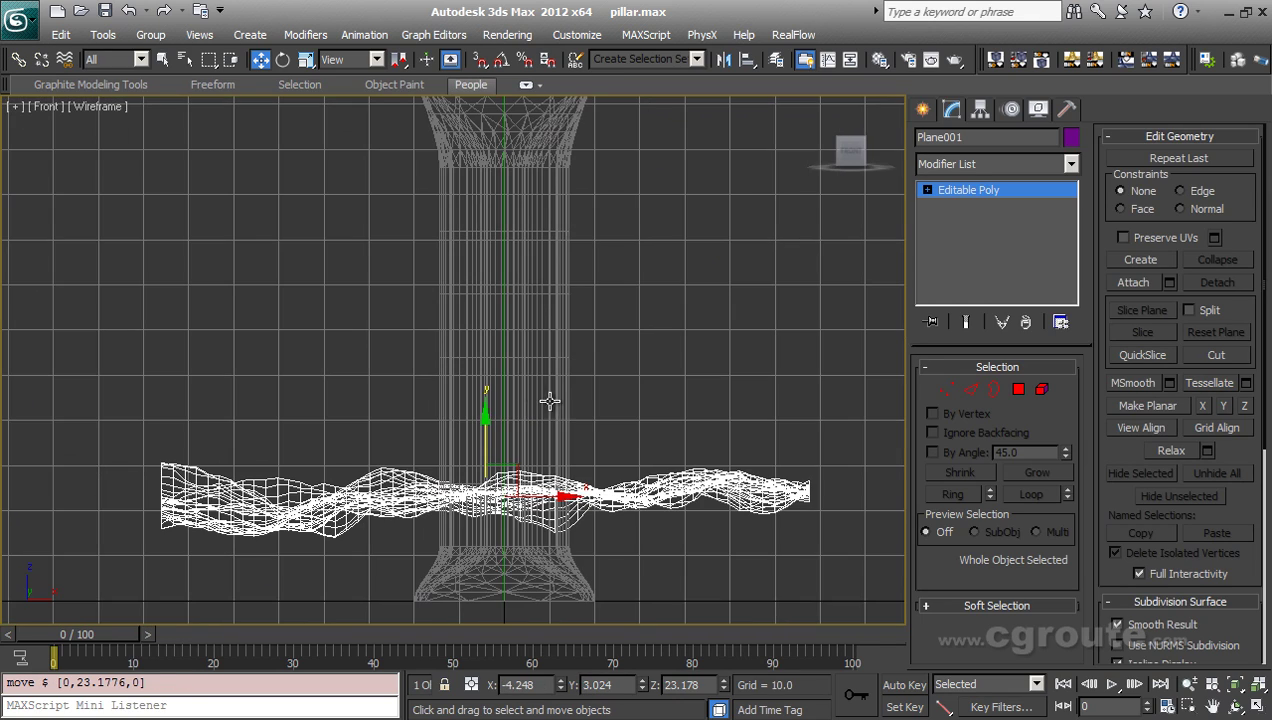
Clone the rippled plane higher up the shaft, tilt the copy about 24.5 degrees, and slant the original the opposite way.
{"action": "scroll", "coordinate": [545, 360], "scroll_direction": "down", "scroll_amount": 2}
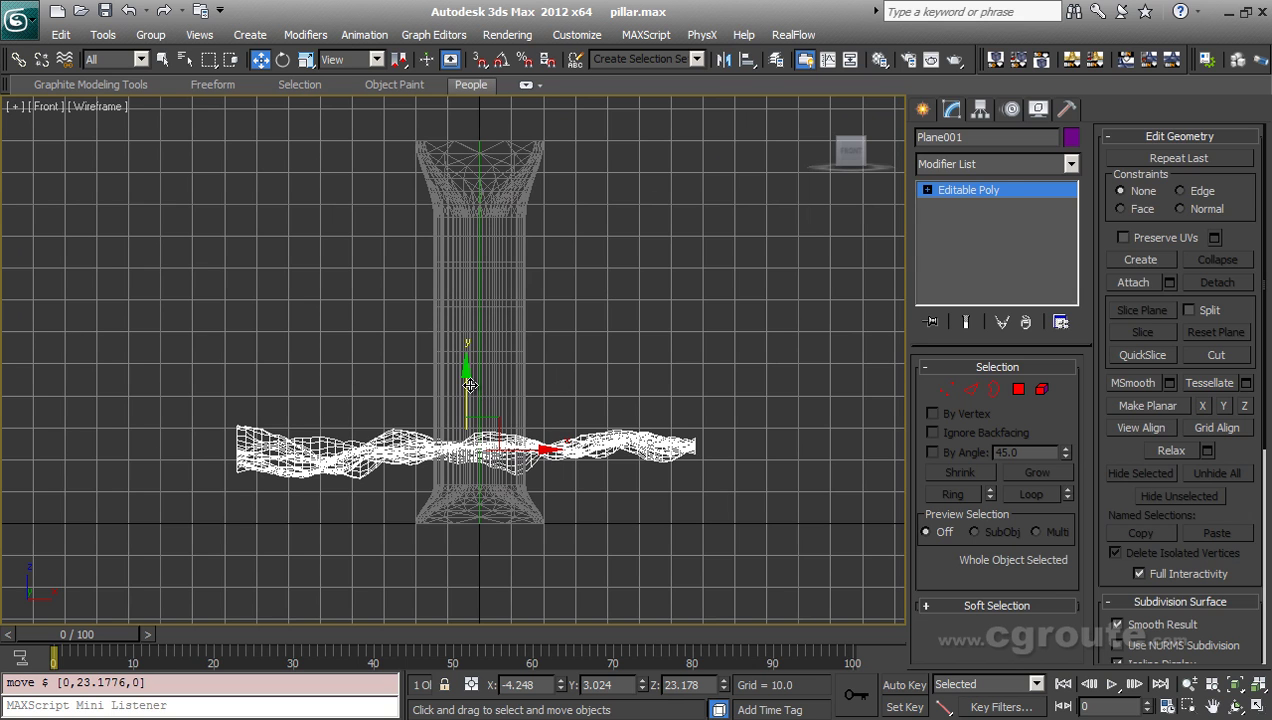
{"action": "mouse_move", "coordinate": [470, 384]}
{"action": "left_mouse_down", "text": "shift"}
{"action": "mouse_move", "coordinate": [470, 277]}
{"action": "mouse_move", "coordinate": [484, 289]}
{"action": "mouse_move", "coordinate": [455, 308]}
{"action": "left_mouse_up", "text": "shift"}
{"action": "left_click", "coordinate": [638, 452]}
{"action": "key", "text": "e"}
{"action": "left_click", "coordinate": [322, 452]}
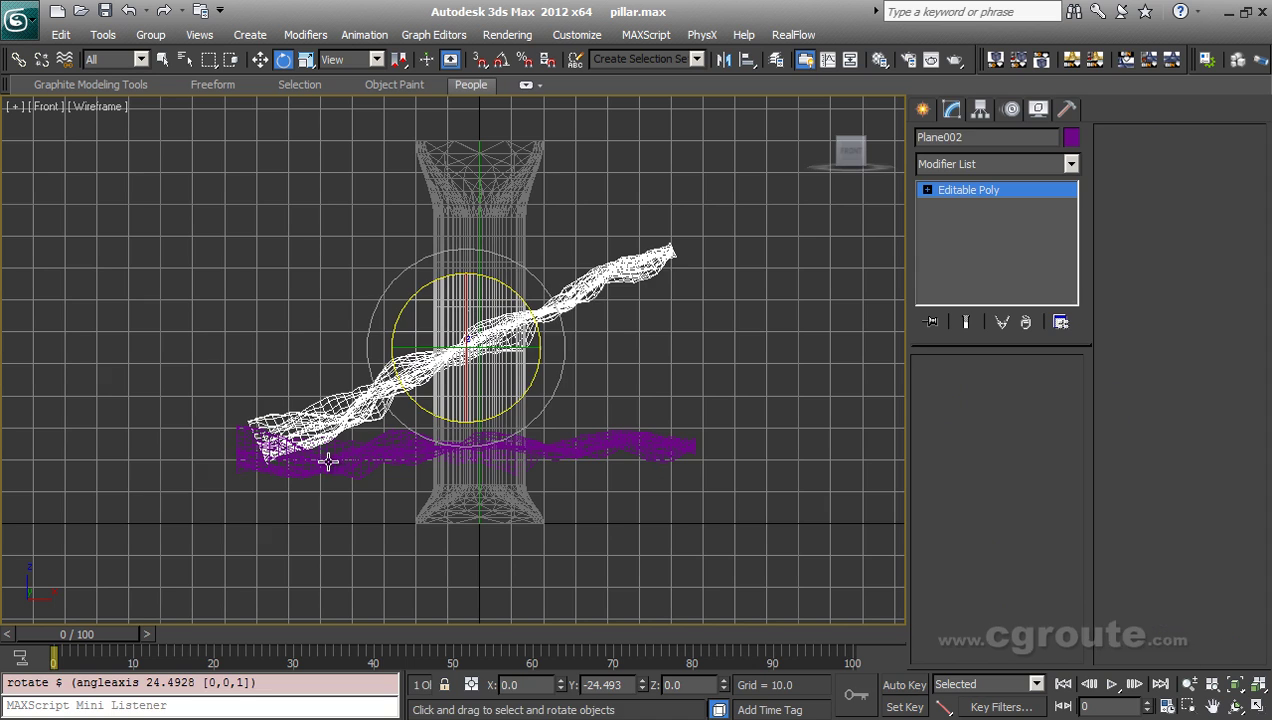
{"action": "left_click_drag", "start_coordinate": [508, 394], "coordinate": [424, 437]}
Clone both slanted rippled planes together as copies and place them on the upper part of the pillar.
{"action": "key", "text": "w"}
{"action": "left_click", "coordinate": [335, 441], "text": "ctrl"}
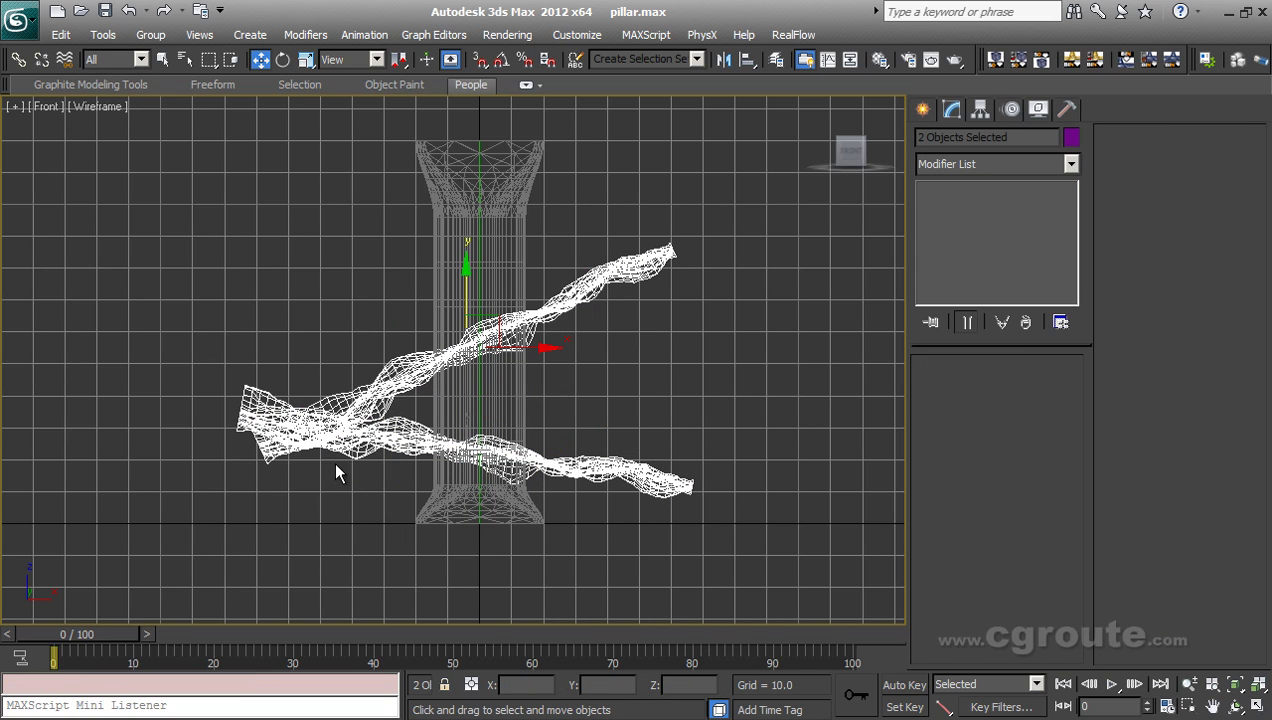
{"action": "left_click_drag", "start_coordinate": [472, 296], "coordinate": [472, 176], "text": "shift"}
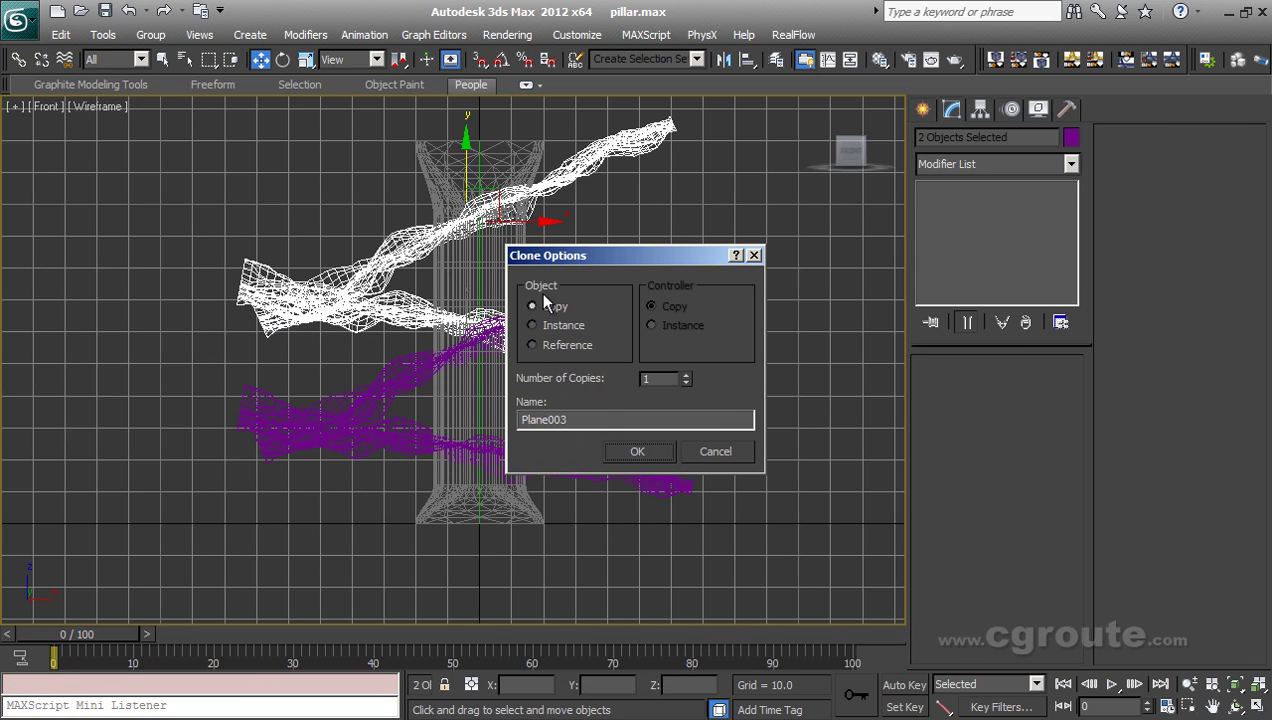
{"action": "left_click", "coordinate": [637, 453]}
Rotate the uppermost rippled plane to the opposite slant, about 26 degrees around Y.
{"action": "key", "text": "e"}
{"action": "left_click", "coordinate": [552, 176]}
{"action": "left_click", "coordinate": [539, 182]}
{"action": "key", "text": "e"}
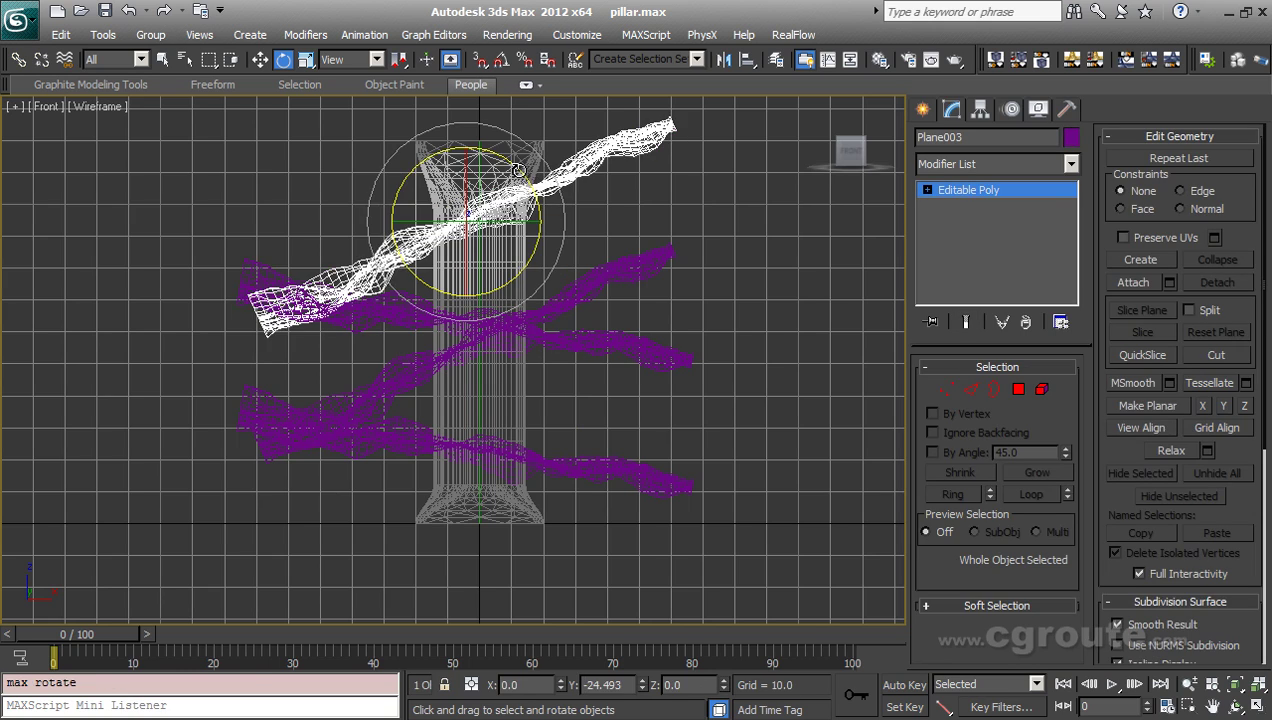
{"action": "left_click_drag", "start_coordinate": [519, 171], "coordinate": [612, 275]}
Create a ProCutter from the uppermost rippled plane with Auto Extract Mesh, Explode By Elements, Stock Outside Cutter and Stock Inside Cutter enabled.
{"action": "key", "text": "alt+w"}
{"action": "middle_click", "coordinate": [698, 534]}
{"action": "key", "text": "alt+w"}
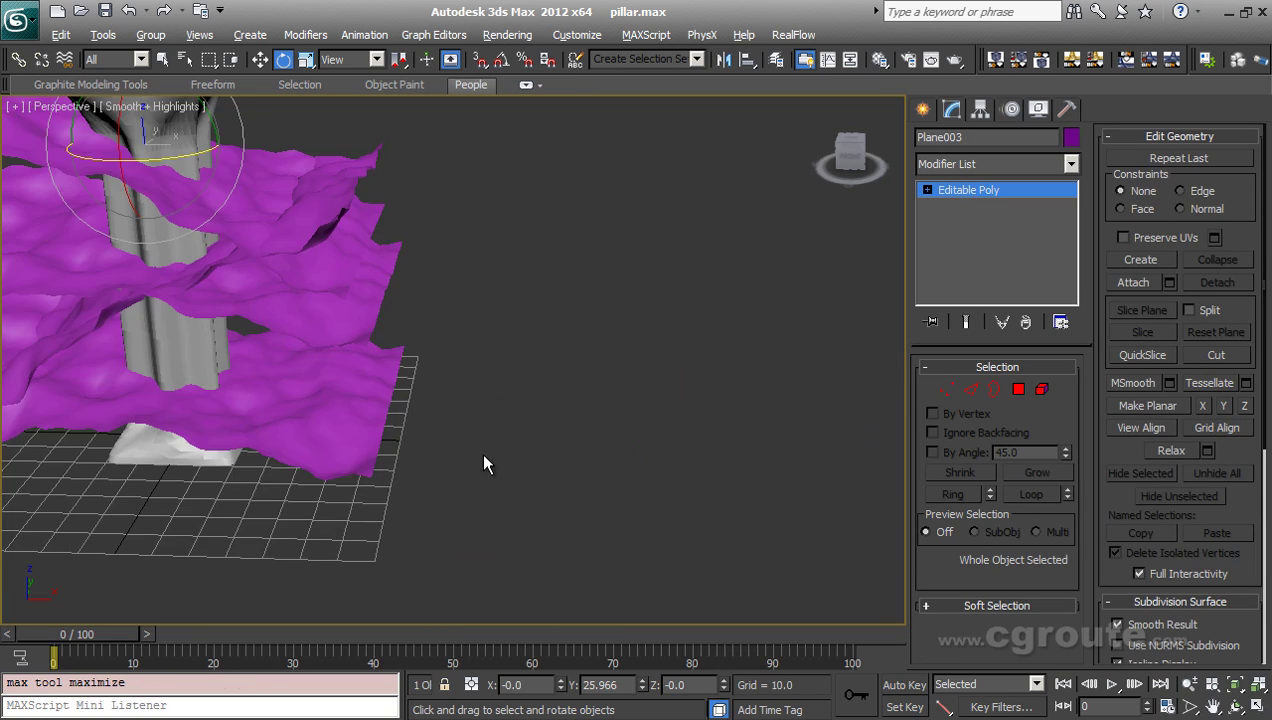
{"action": "middle_click_drag", "start_coordinate": [502, 462], "coordinate": [650, 468]}
{"action": "scroll", "coordinate": [619, 464], "scroll_direction": "down", "scroll_amount": 2}
{"action": "middle_click_drag", "start_coordinate": [650, 468], "coordinate": [602, 502], "text": "alt"}
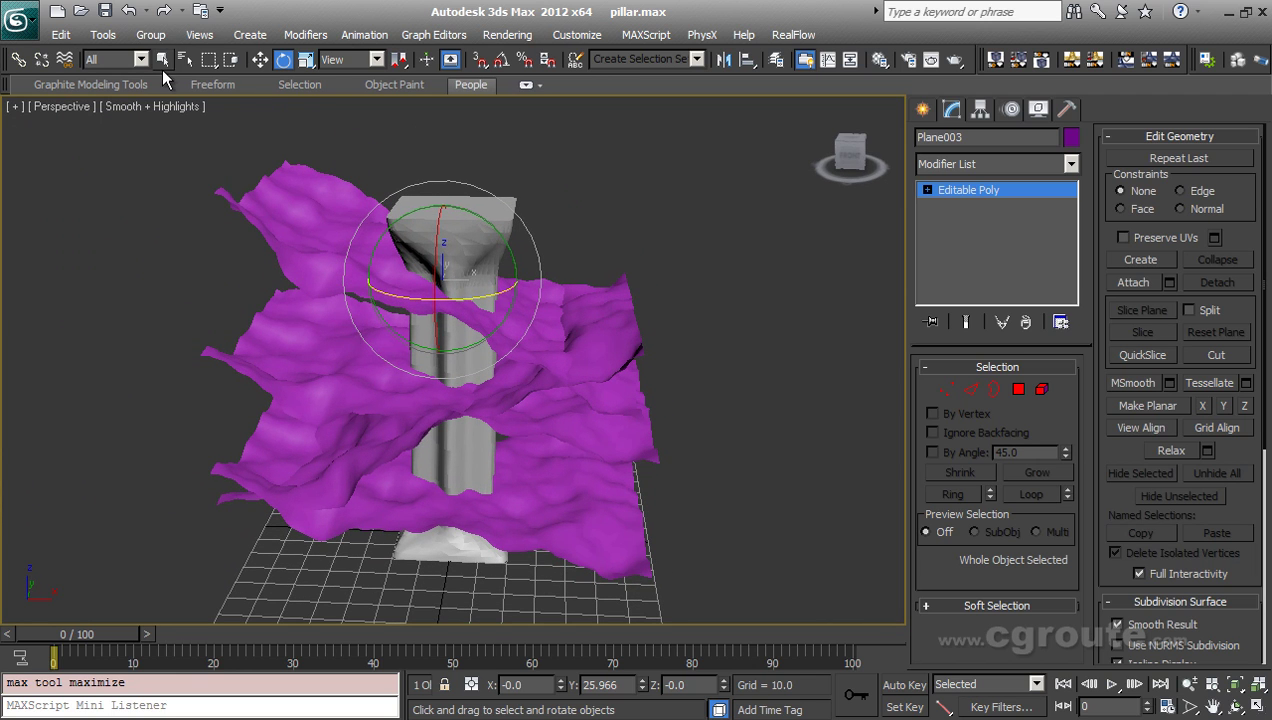
{"action": "left_click", "coordinate": [162, 60]}
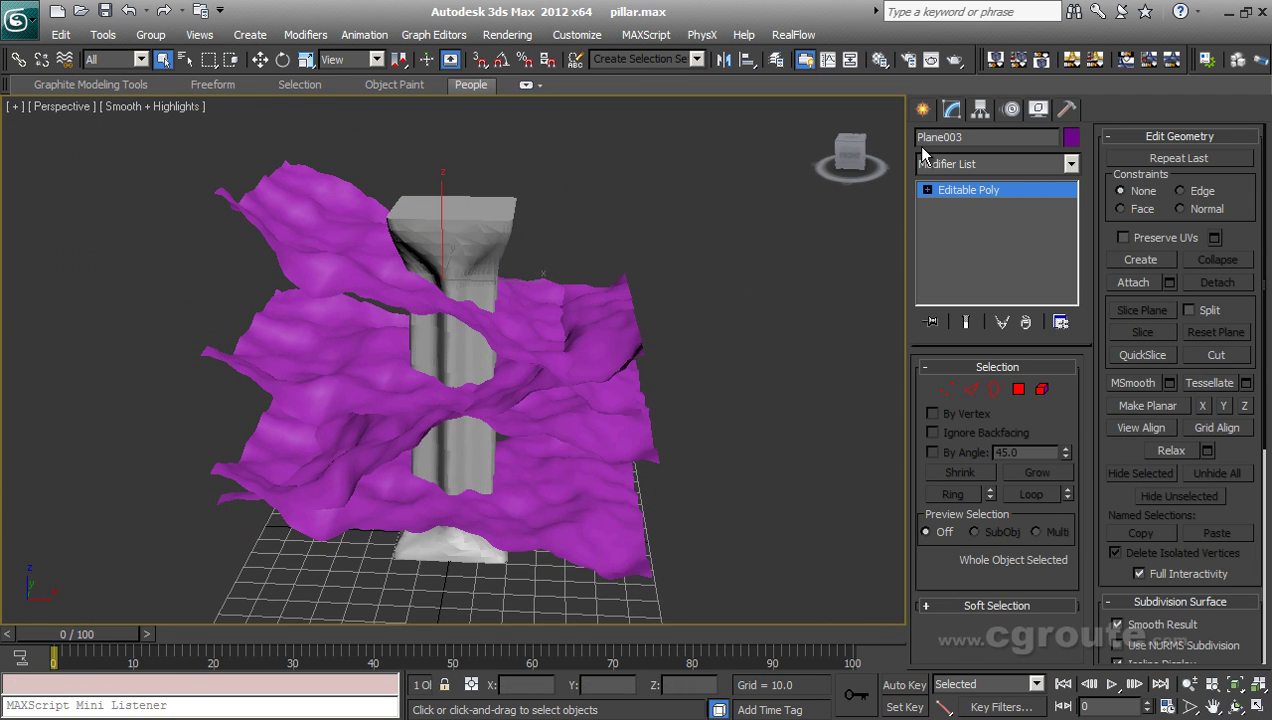
{"action": "left_click", "coordinate": [922, 110]}
{"action": "left_click", "coordinate": [995, 170]}
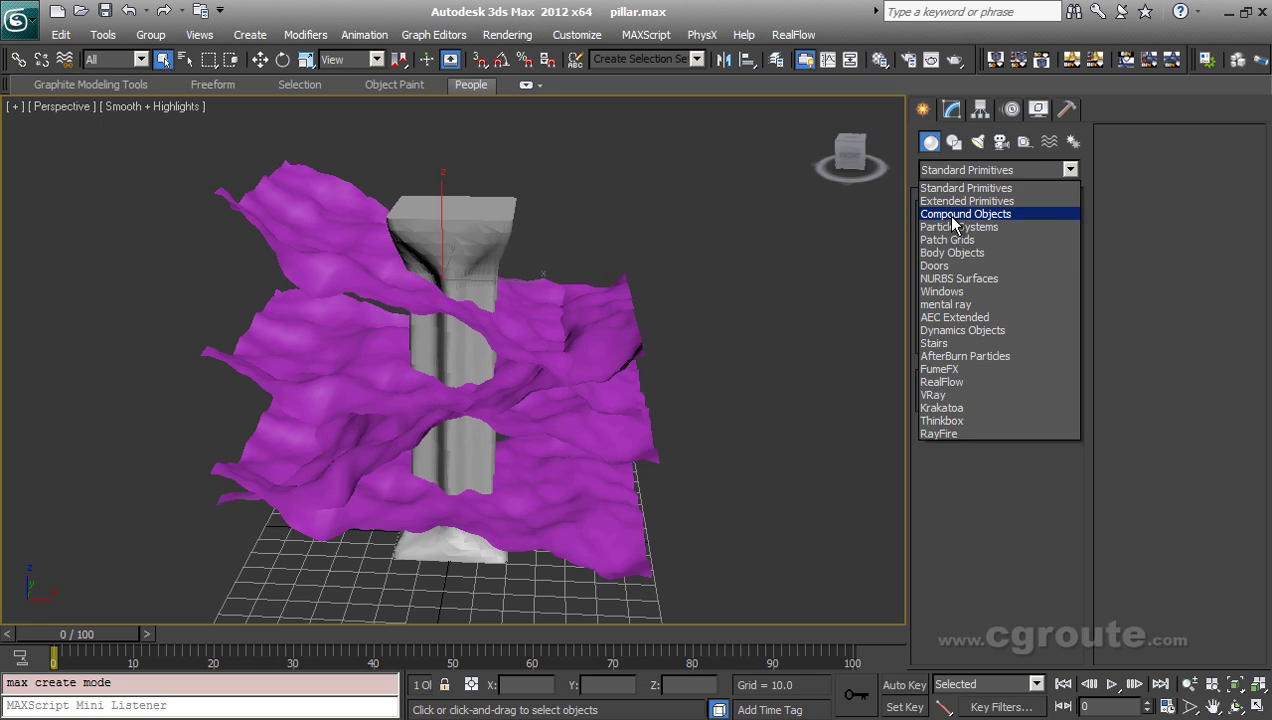
{"action": "left_click", "coordinate": [975, 210]}
{"action": "left_click", "coordinate": [1036, 342]}
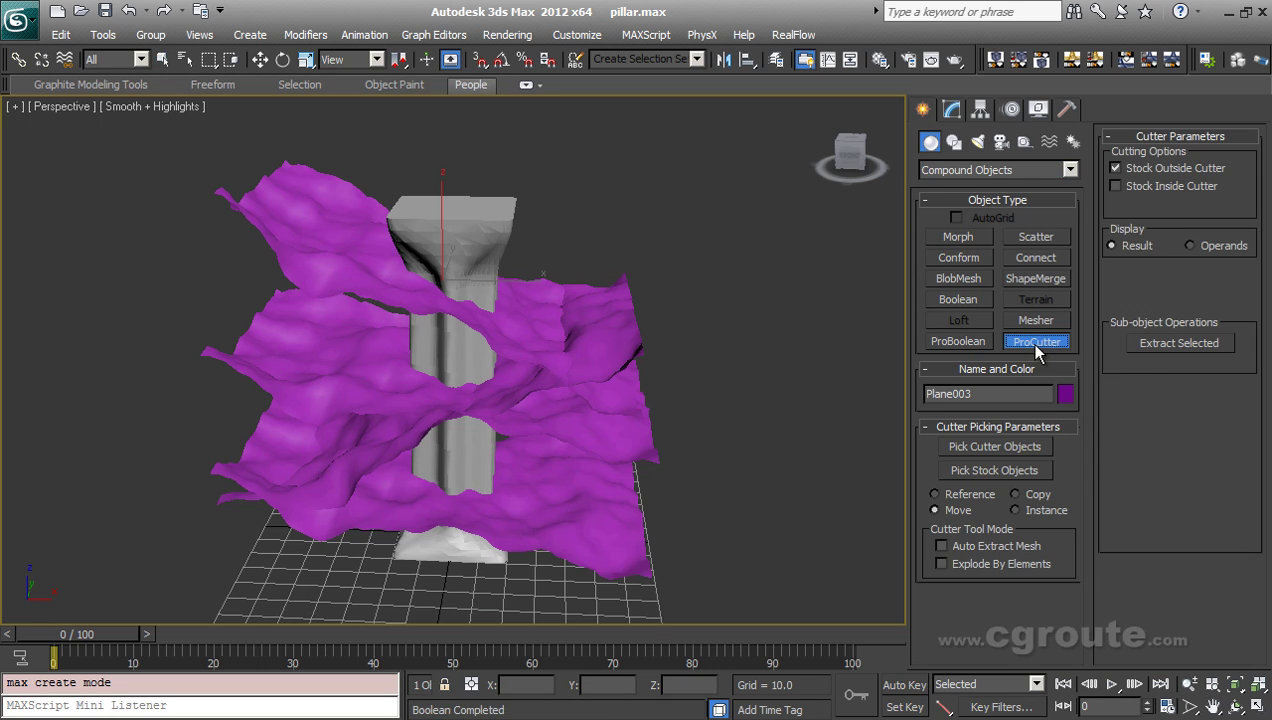
{"action": "left_click", "coordinate": [960, 564]}
{"action": "left_click", "coordinate": [1152, 187]}
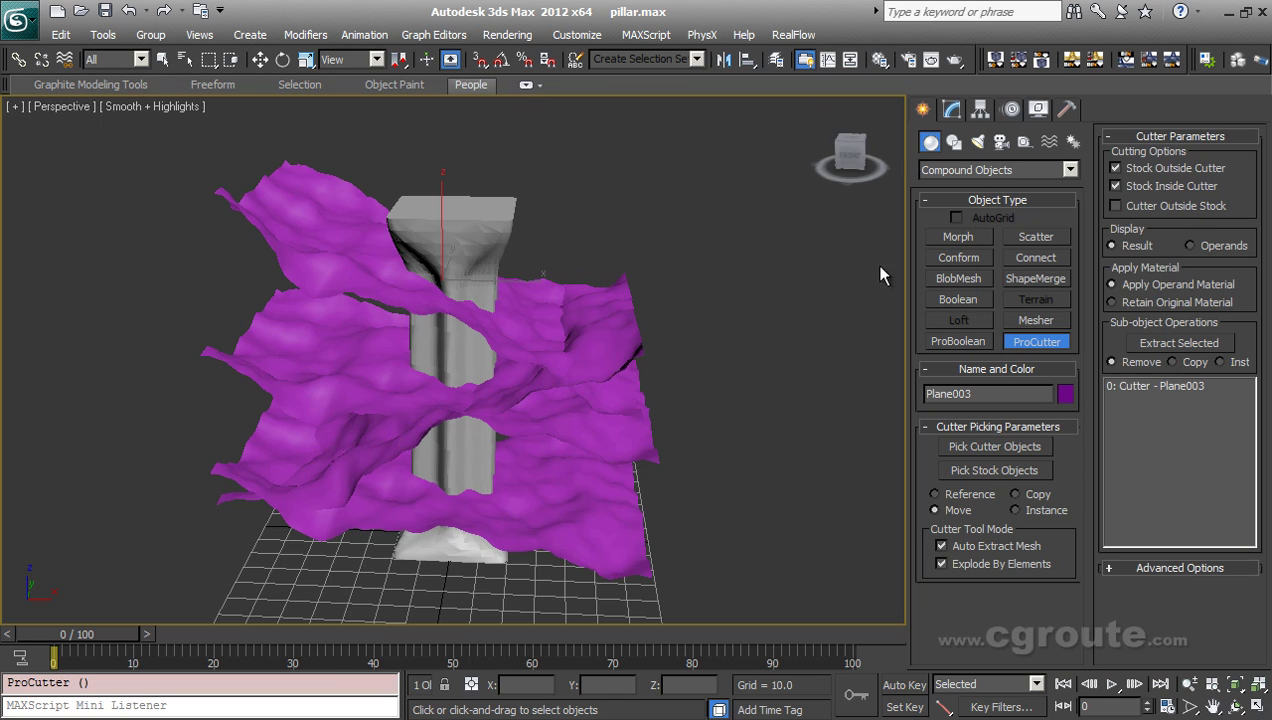
Add Plane001, Plane002 and Plane004 as cutter objects and pick the pillar as the stock object to fracture it.
{"action": "left_click", "coordinate": [966, 448]}
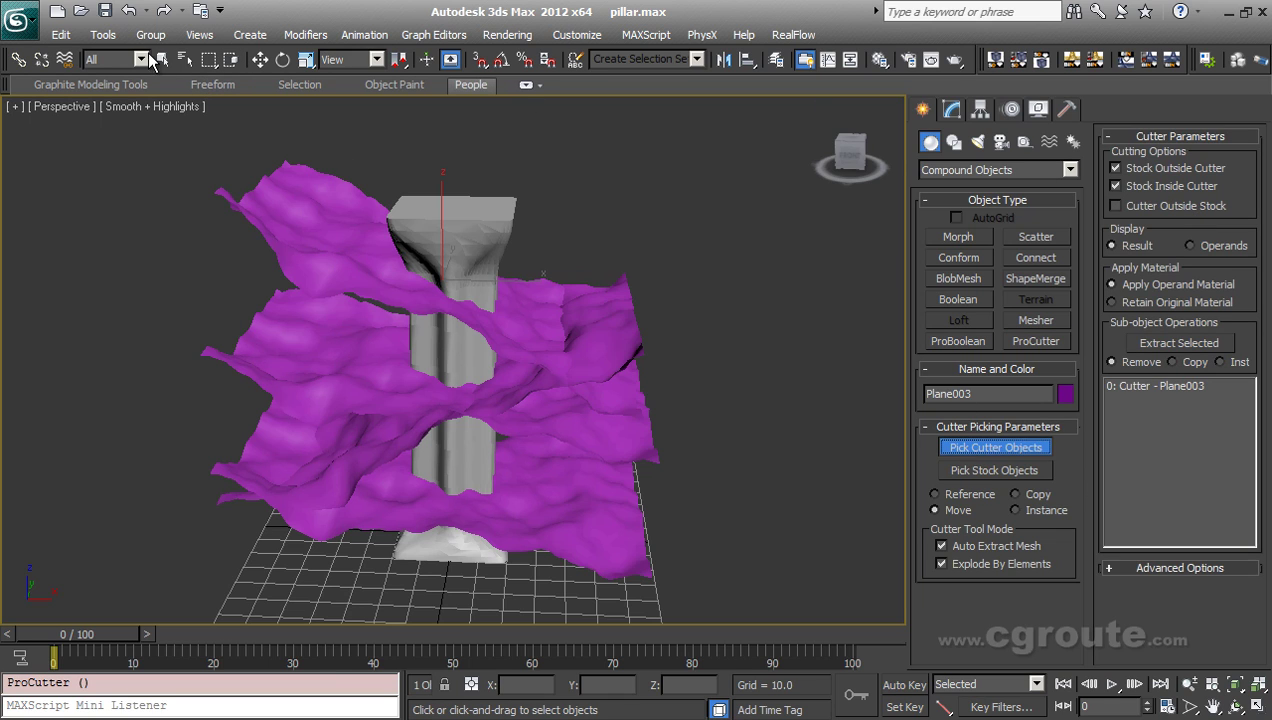
{"action": "key", "text": "h"}
{"action": "left_click_drag", "start_coordinate": [170, 246], "coordinate": [179, 314]}
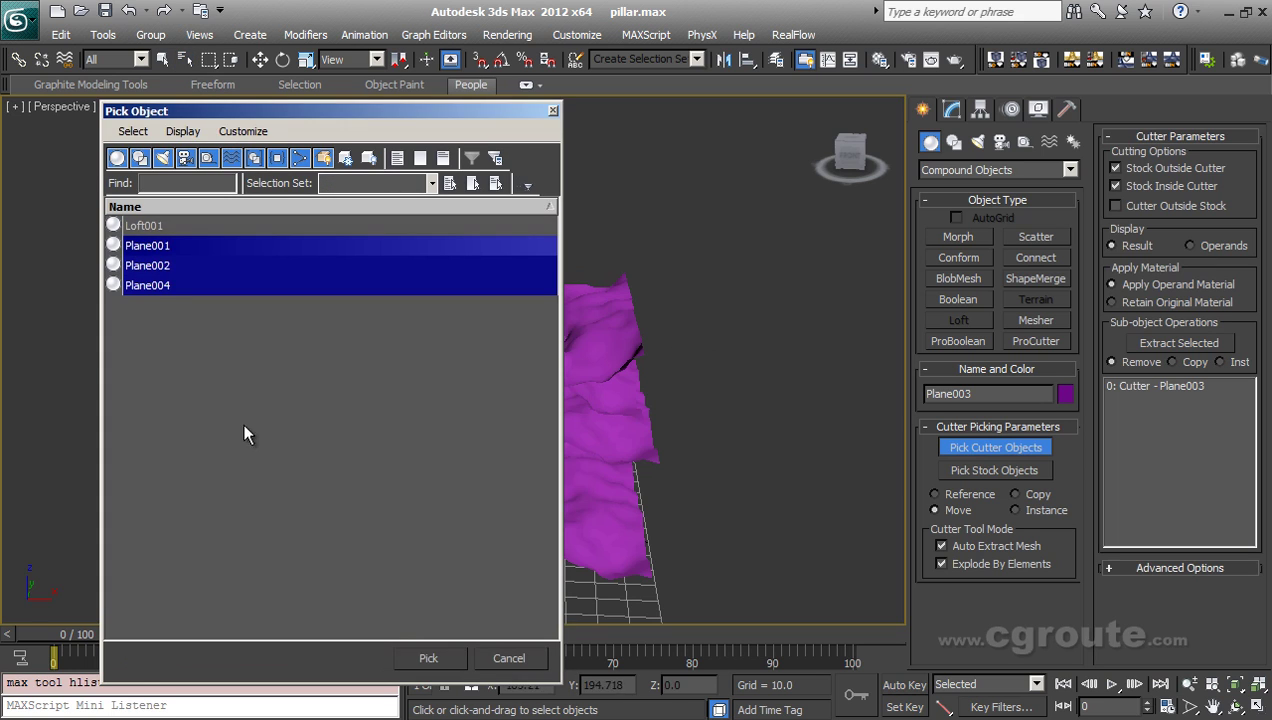
{"action": "left_click", "coordinate": [428, 658]}
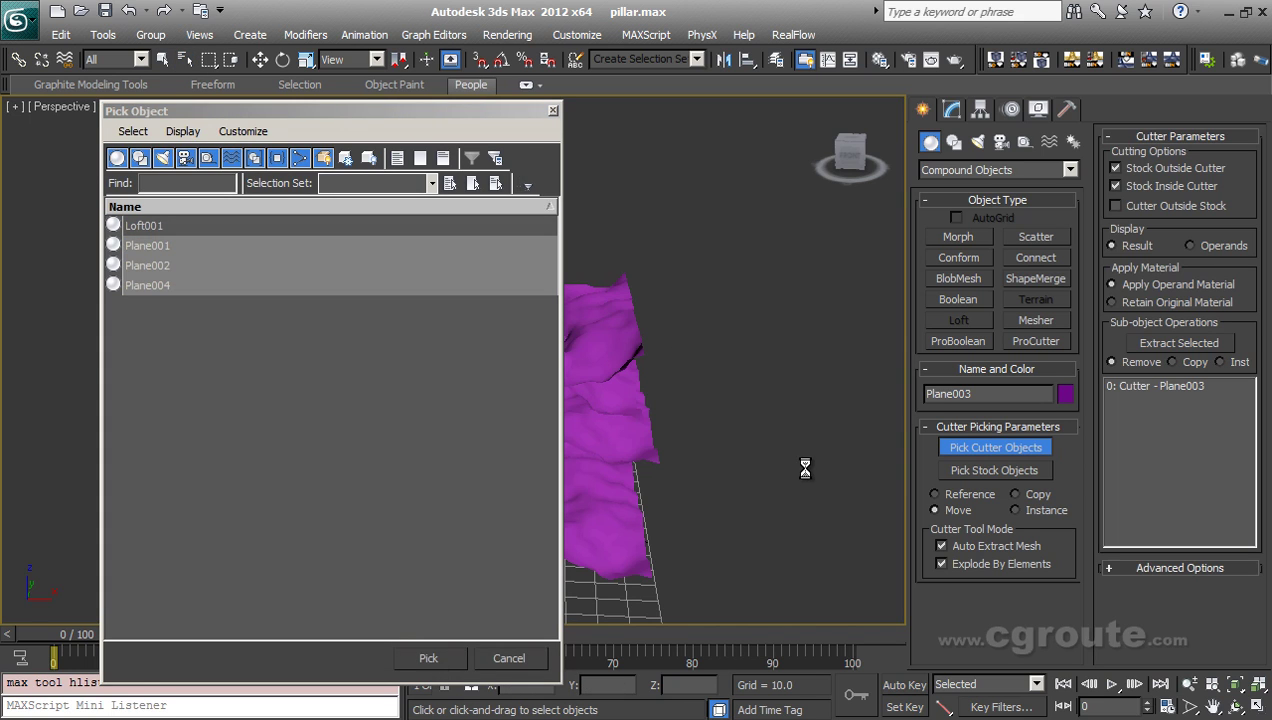
{"action": "left_click", "coordinate": [982, 469]}
{"action": "left_click", "coordinate": [498, 207]}
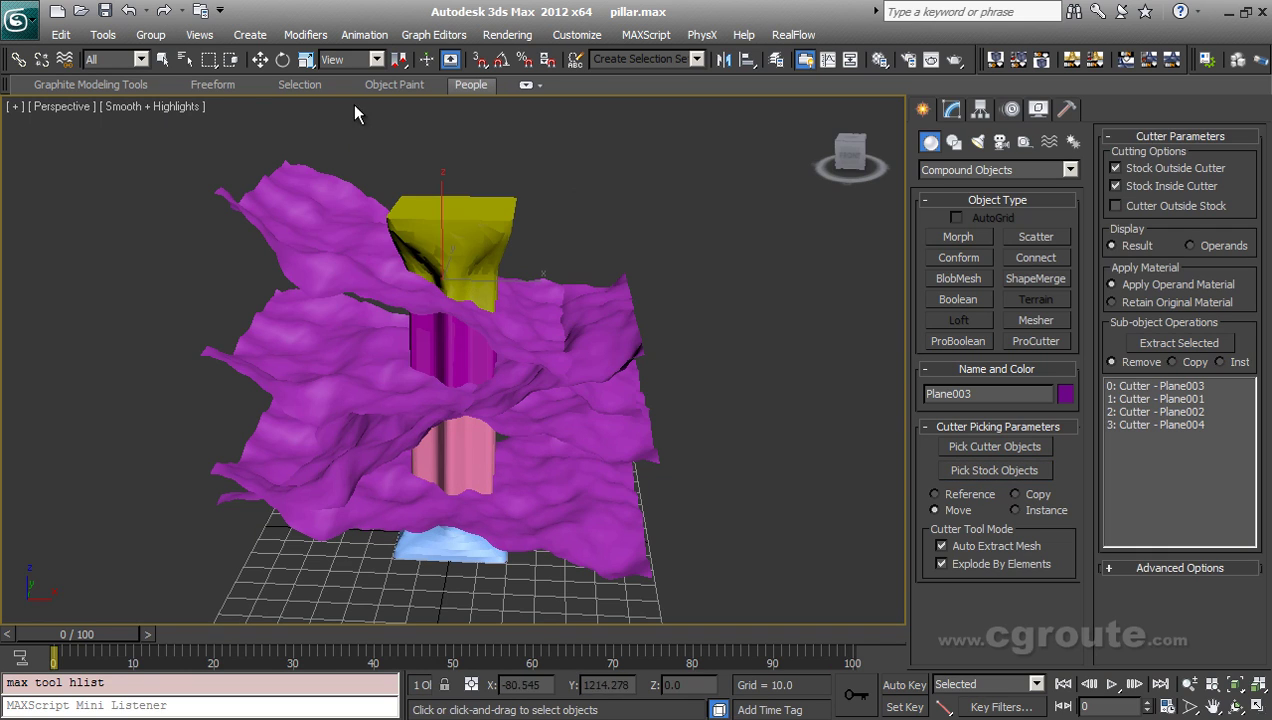
Select the rippled cutting planes together and delete them, leaving only the pillar fragments.
{"action": "left_click", "coordinate": [163, 60]}
{"action": "left_click_drag", "start_coordinate": [719, 247], "coordinate": [577, 606]}
{"action": "key", "text": "Delete"}
Move the yellow top fragment about 36 units along X and rotate it about 50 degrees around Y, turning its broken underside into view.
{"action": "left_click", "coordinate": [512, 265]}
{"action": "scroll", "coordinate": [556, 445], "scroll_direction": "up", "scroll_amount": 3}
{"action": "key", "text": "w"}
{"action": "key", "text": "w"}
{"action": "left_click_drag", "start_coordinate": [506, 328], "coordinate": [585, 420]}
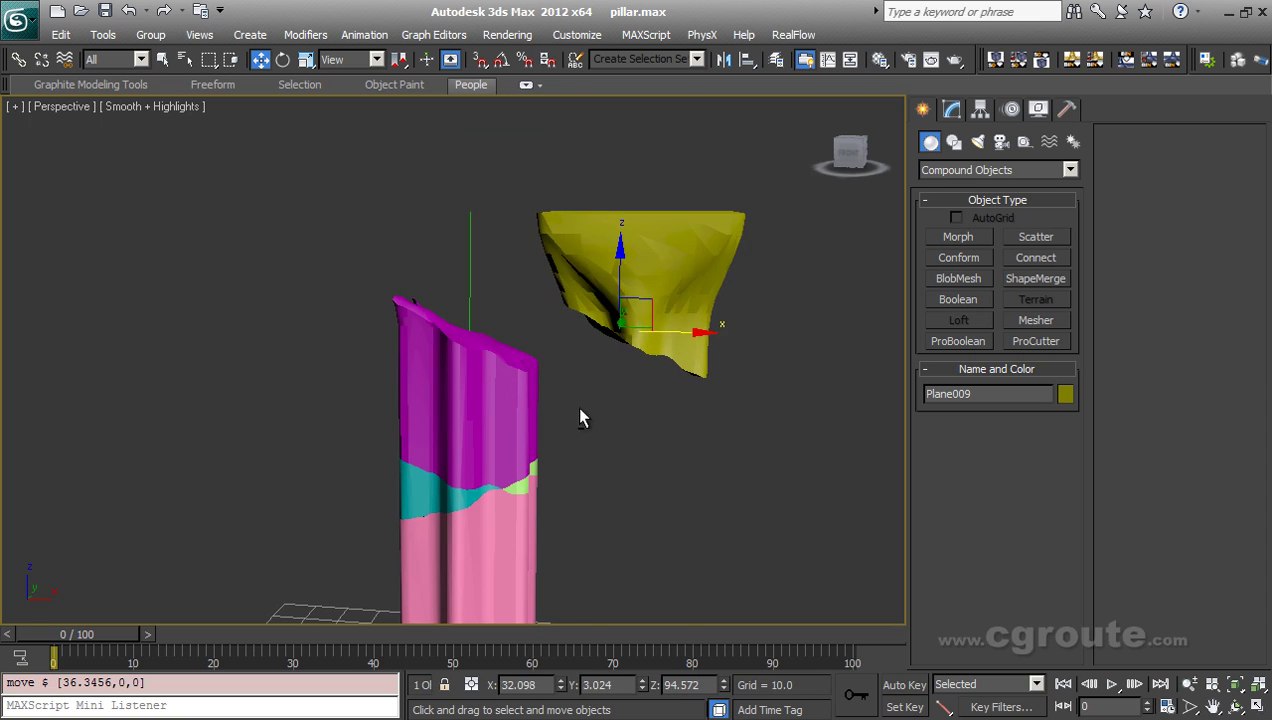
{"action": "key", "text": "e"}
{"action": "left_click_drag", "start_coordinate": [582, 271], "coordinate": [664, 273]}
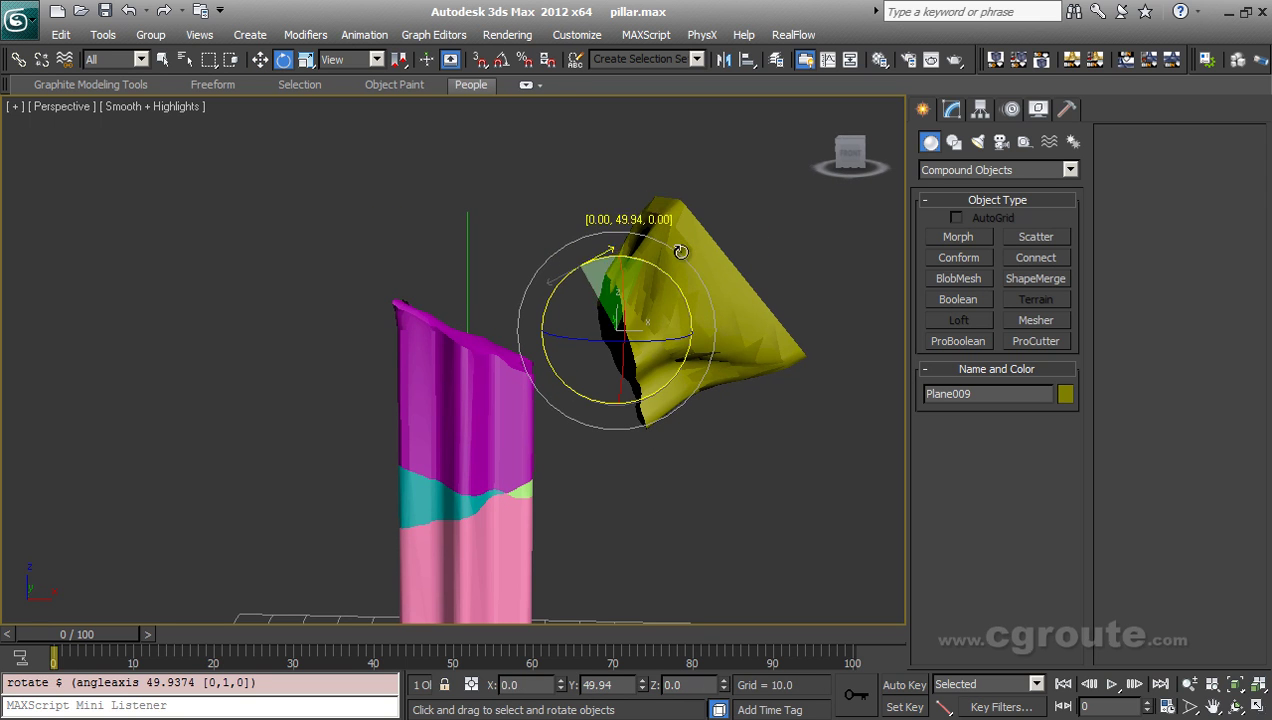
{"action": "left_click_drag", "start_coordinate": [604, 338], "coordinate": [707, 368]}
Move the pink shaft fragment about 73 units along X, away from the pillar, and tilt it about 50 degrees around X.
{"action": "middle_click_drag", "start_coordinate": [672, 392], "coordinate": [538, 455], "text": "alt"}
{"action": "left_click", "coordinate": [490, 447]}
{"action": "key", "text": "w"}
{"action": "left_click_drag", "start_coordinate": [522, 285], "coordinate": [775, 355]}
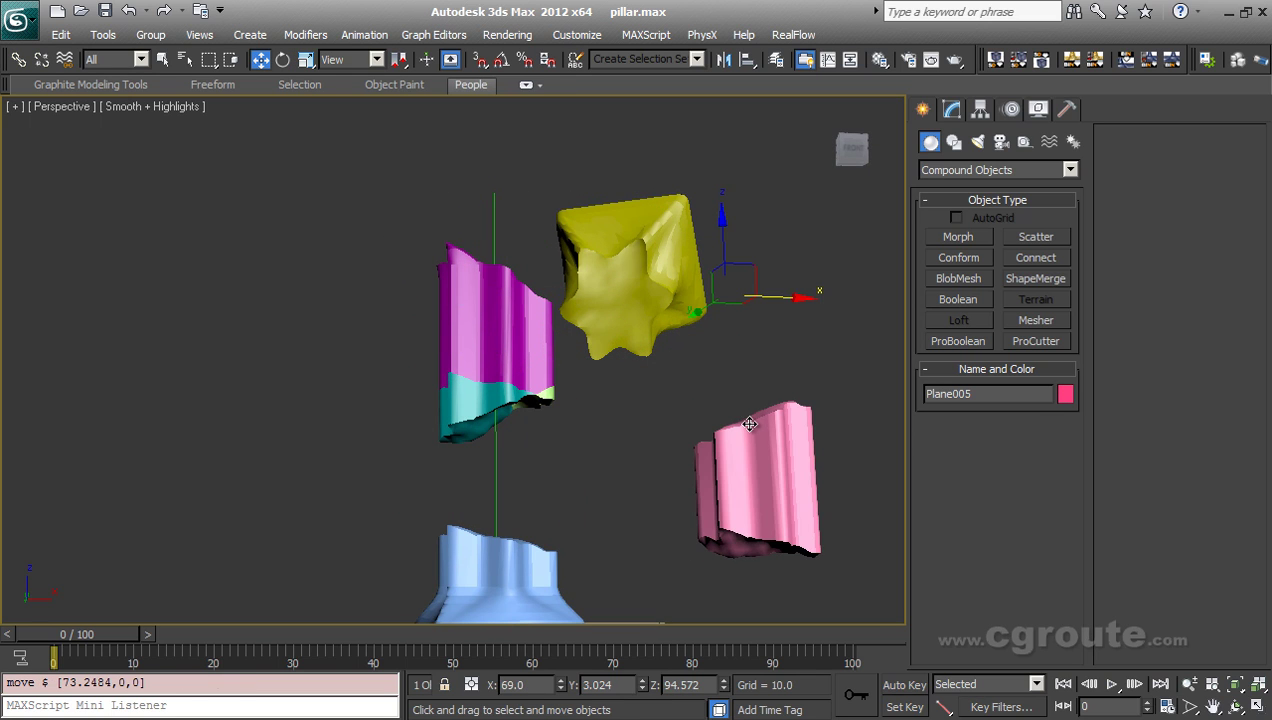
{"action": "key", "text": "e"}
{"action": "left_click_drag", "start_coordinate": [752, 262], "coordinate": [755, 185]}
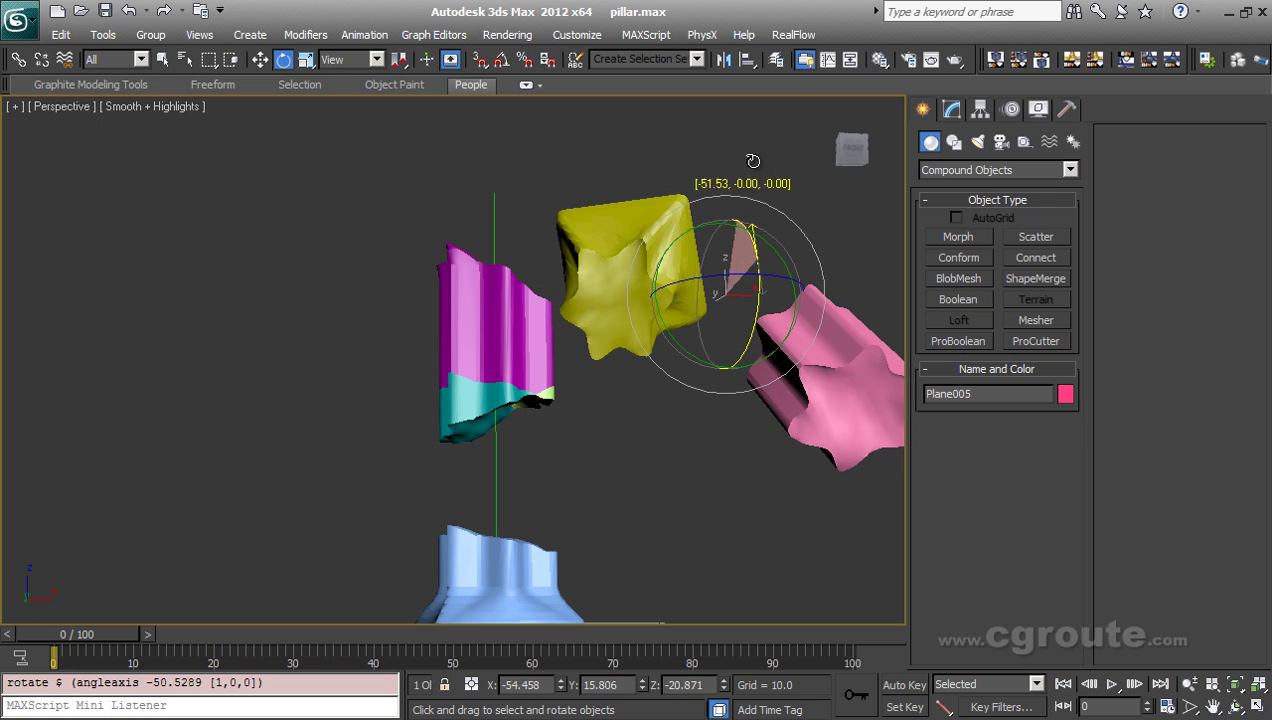
Lower the teal fragment about 12 units along Z to separate it from the purple shaft piece.
{"action": "middle_click_drag", "start_coordinate": [755, 185], "coordinate": [458, 458], "text": "alt"}
{"action": "left_click", "coordinate": [398, 379]}
{"action": "key", "text": "w"}
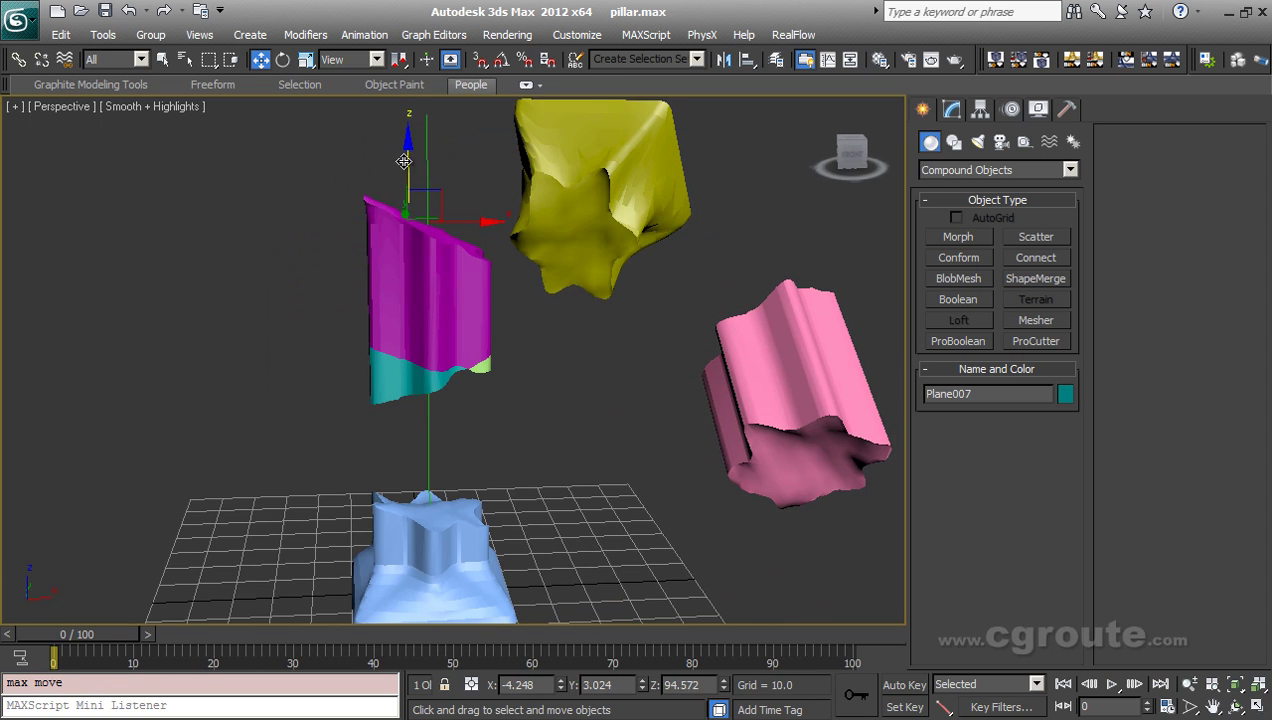
{"action": "left_click_drag", "start_coordinate": [405, 161], "coordinate": [406, 212]}
{"action": "middle_click_drag", "start_coordinate": [600, 362], "coordinate": [563, 400], "text": "alt"}
{"action": "scroll", "coordinate": [591, 382], "scroll_direction": "down", "scroll_amount": 3}
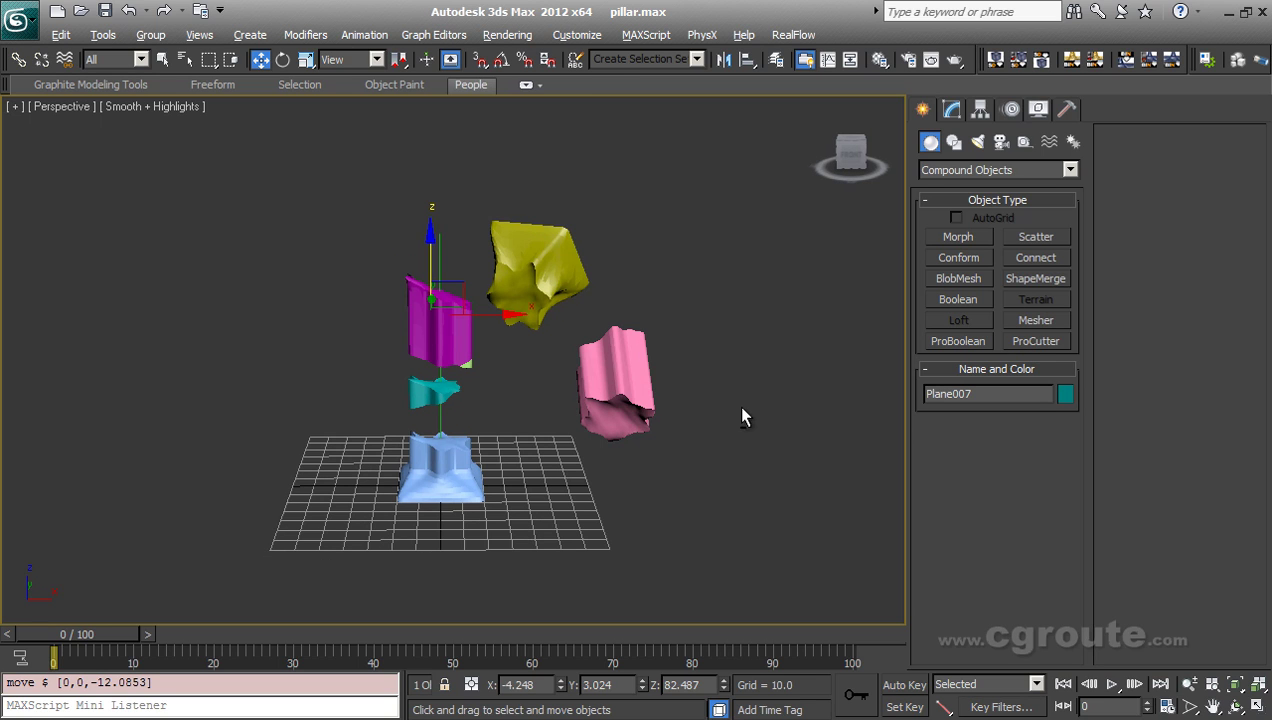
{"action": "middle_click_drag", "start_coordinate": [741, 416], "coordinate": [729, 414], "text": "alt"}
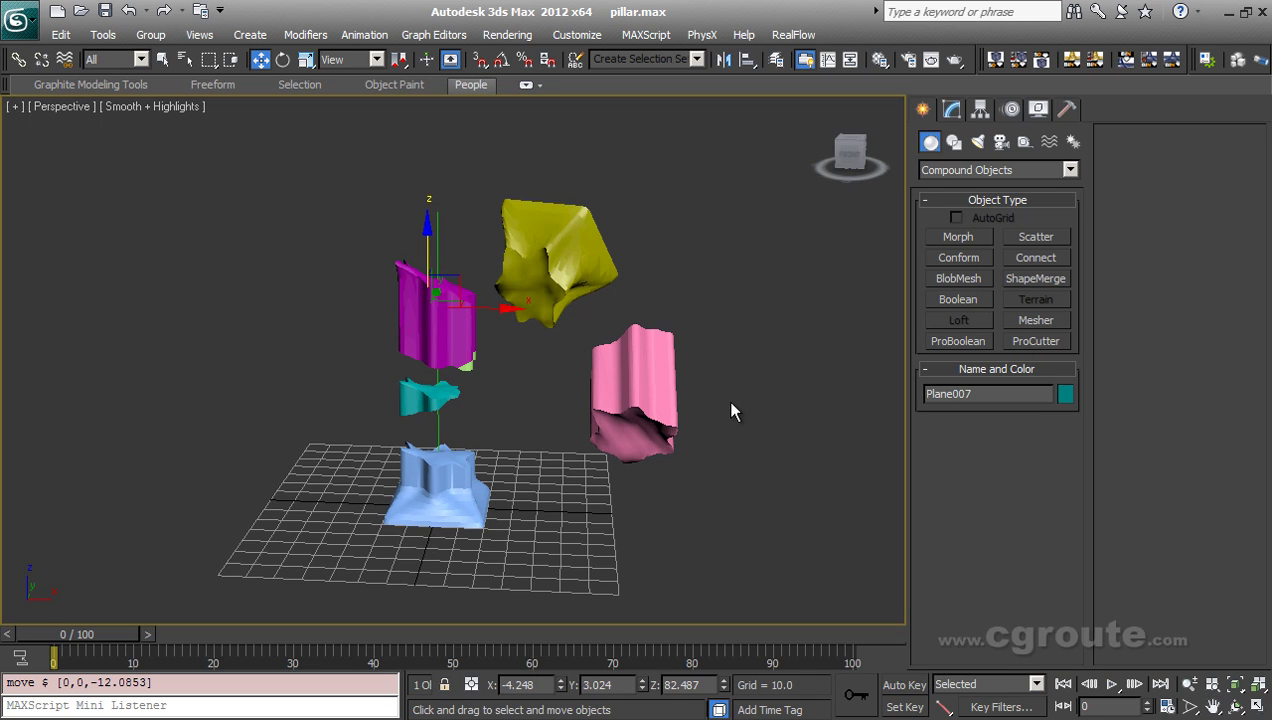
{"action": "middle_click_drag", "start_coordinate": [735, 414], "coordinate": [742, 422], "text": "alt"}
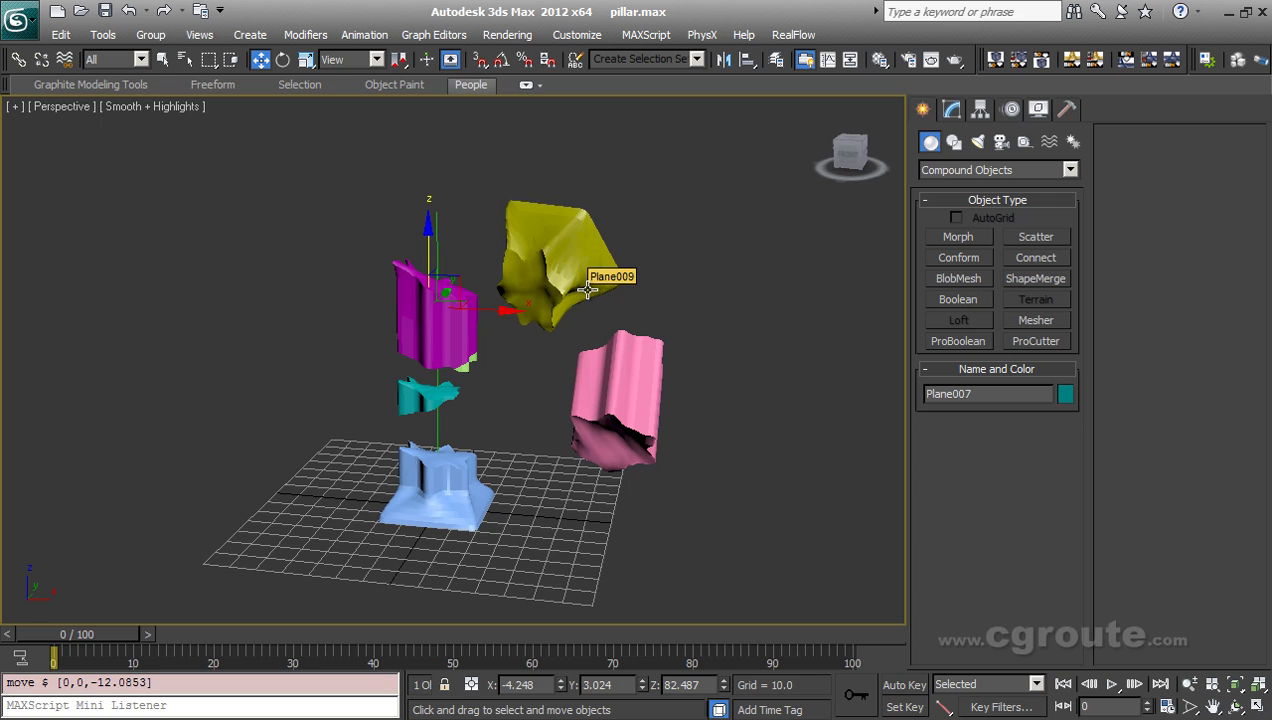
{"action": "middle_click_drag", "start_coordinate": [676, 372], "coordinate": [698, 393], "text": "alt"}
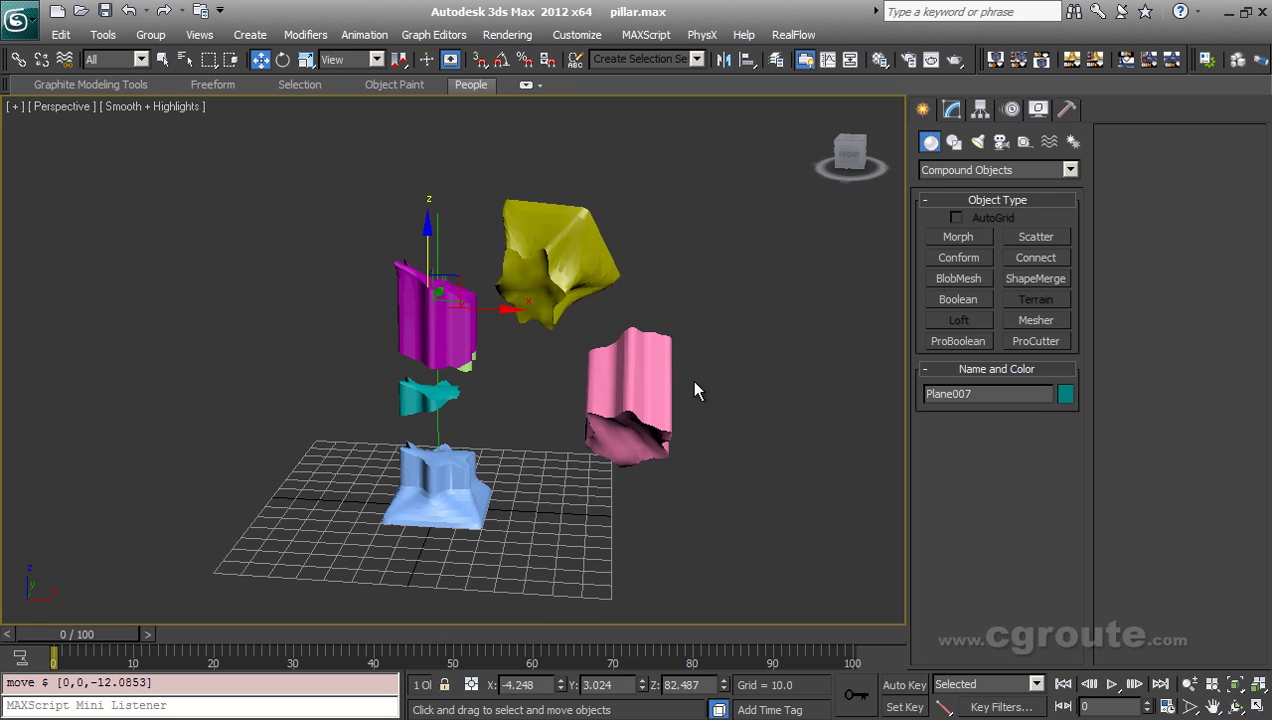